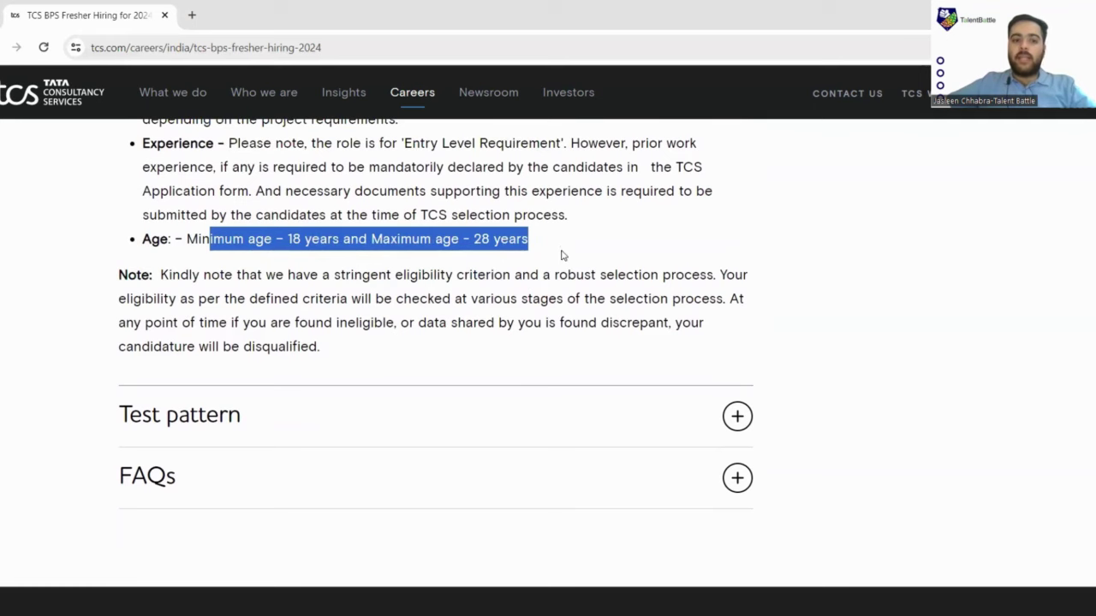
# Highlight the Test pattern details: 50 questions in 50 minutes across Numerical, Reasoning and Quantitative sections.
pyautogui.scroll(-2, 560, 257)
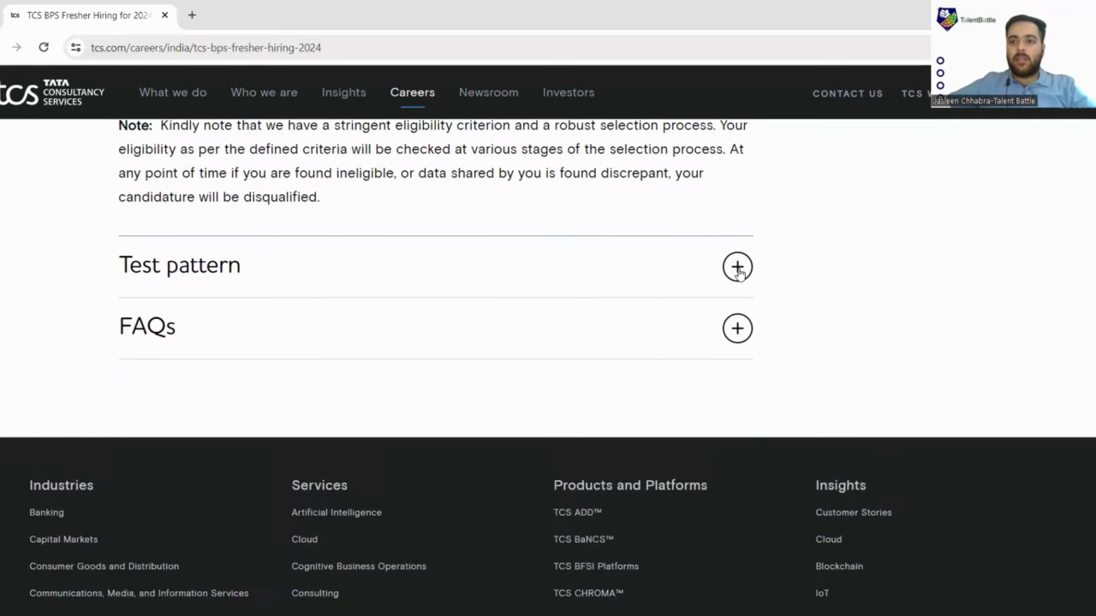
pyautogui.scroll(-5, 710, 274)
pyautogui.scroll(3, 582, 283)
pyautogui.scroll(6, 492, 284)
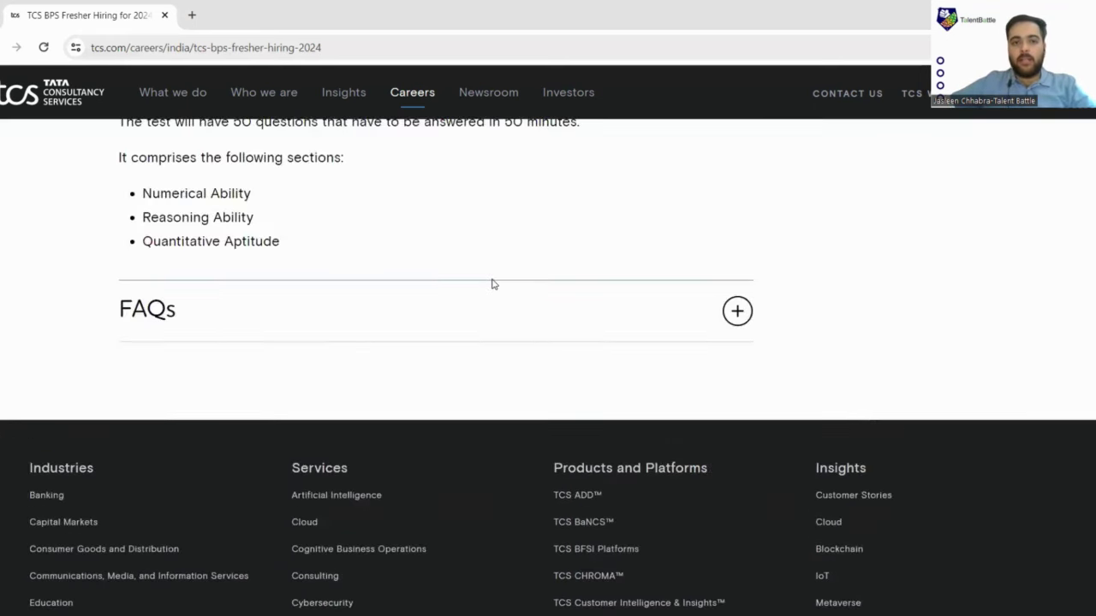
pyautogui.scroll(-1, 132, 303)
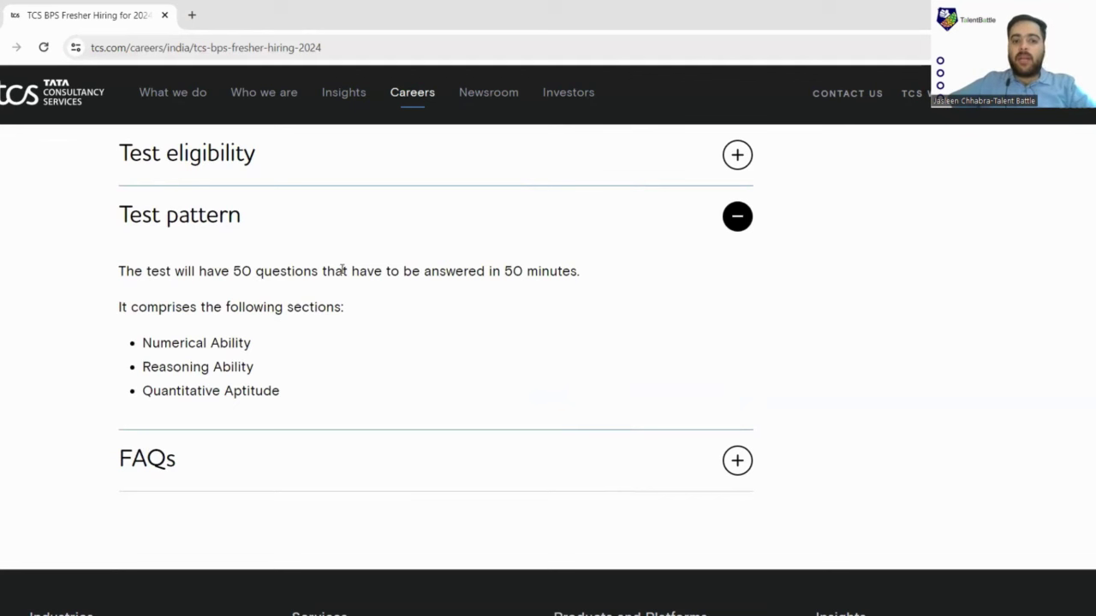
pyautogui.moveTo(342, 271); pyautogui.dragTo(573, 299)
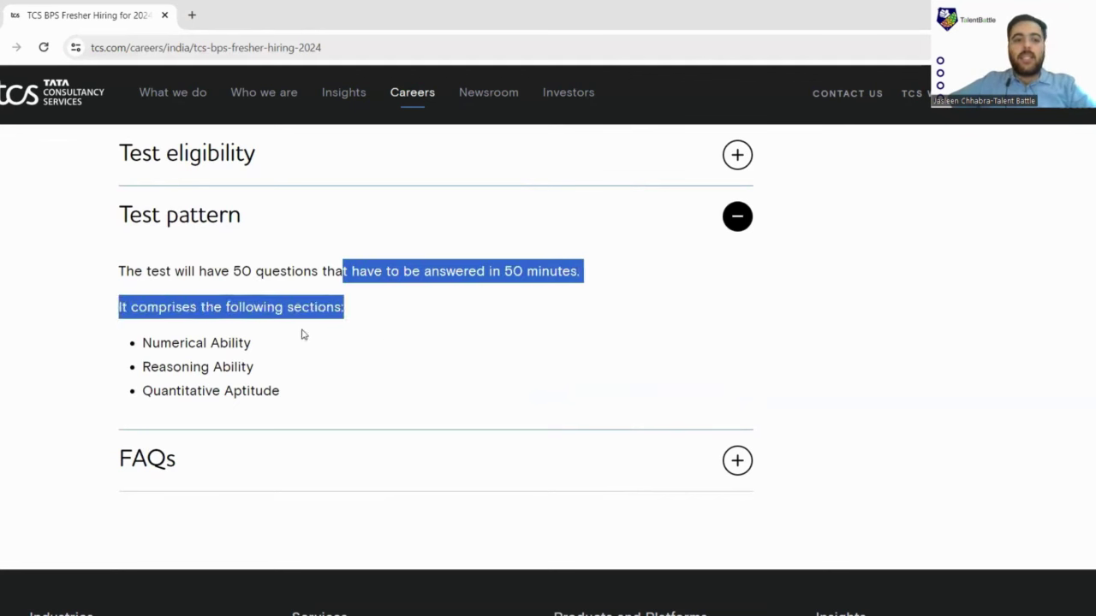
pyautogui.moveTo(142, 342); pyautogui.dragTo(377, 371)
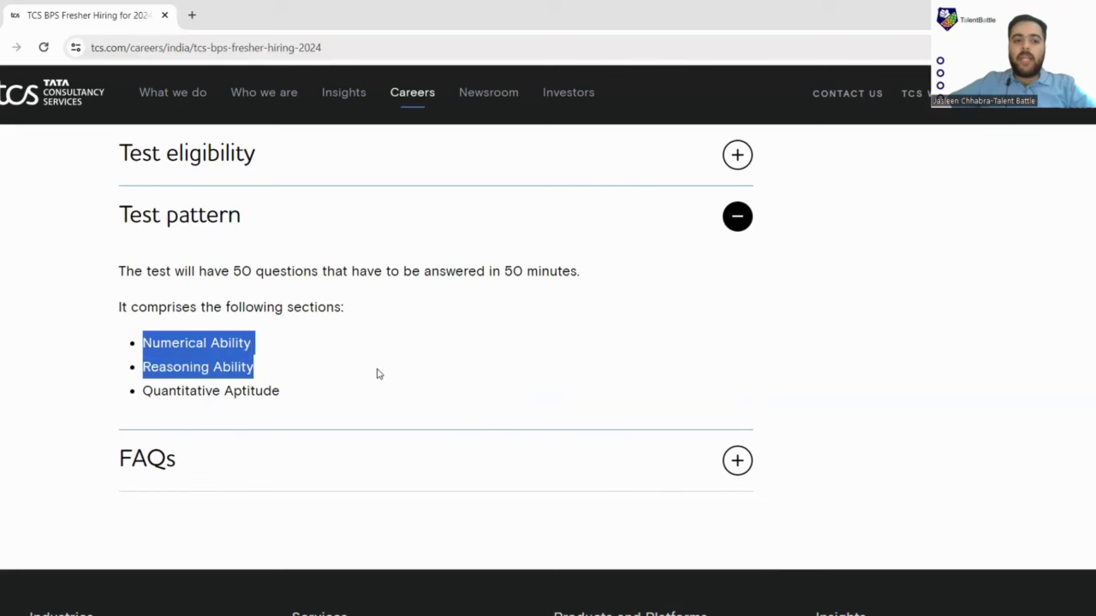
pyautogui.moveTo(152, 392); pyautogui.dragTo(333, 400)
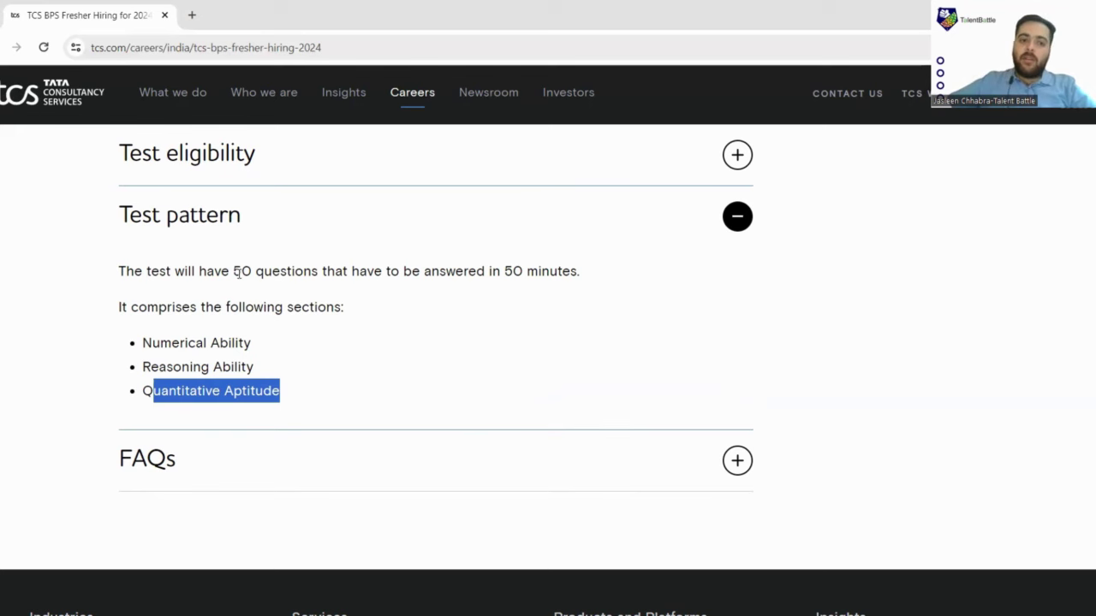
pyautogui.moveTo(241, 271); pyautogui.dragTo(579, 276)
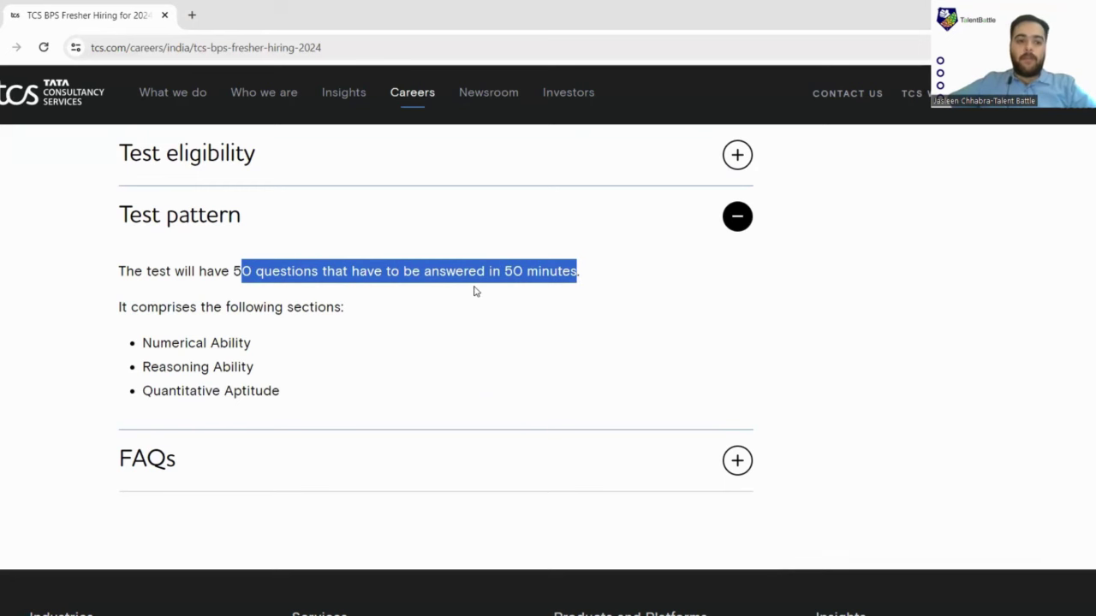
pyautogui.scroll(-2, 475, 291)
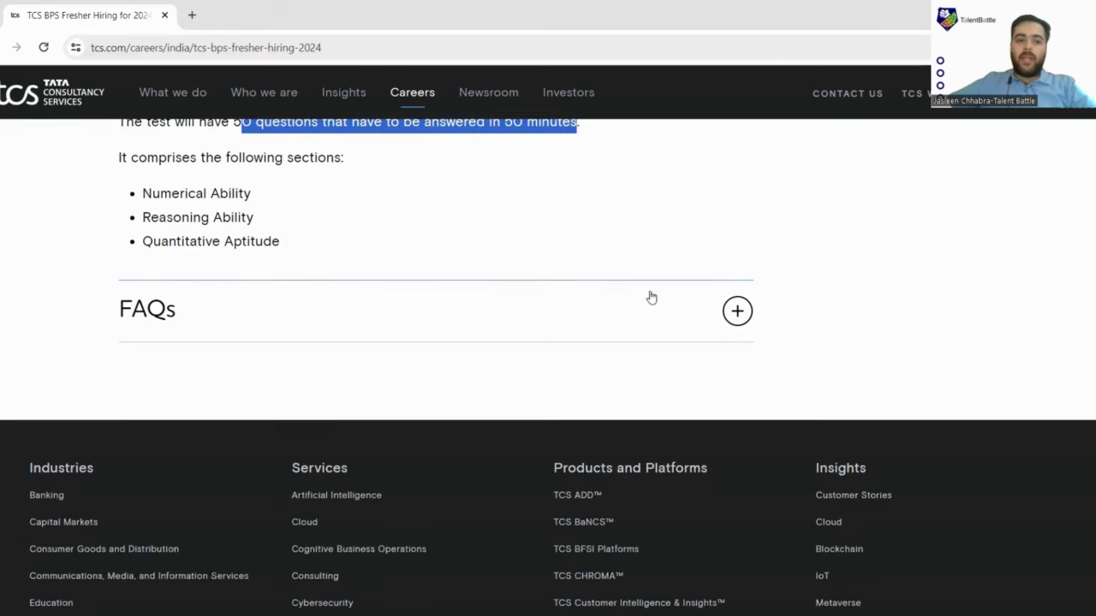
# Expand the FAQs and highlight the 4th June 2024 test date and 26th April 2024 deadline.
pyautogui.click(751, 312)
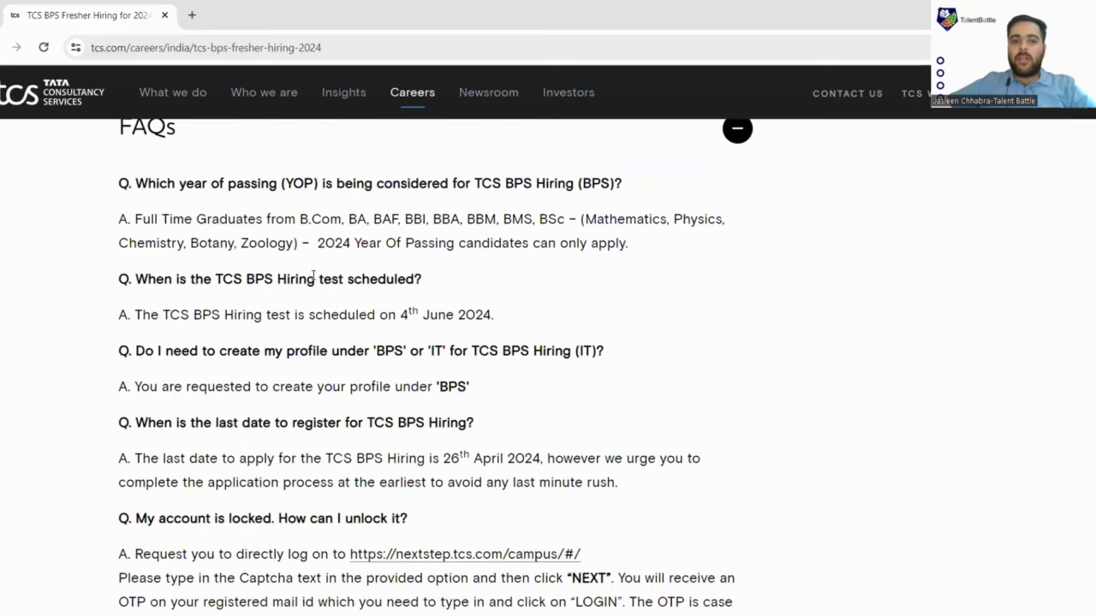
pyautogui.moveTo(322, 244); pyautogui.dragTo(548, 250)
pyautogui.scroll(-1, 268, 216)
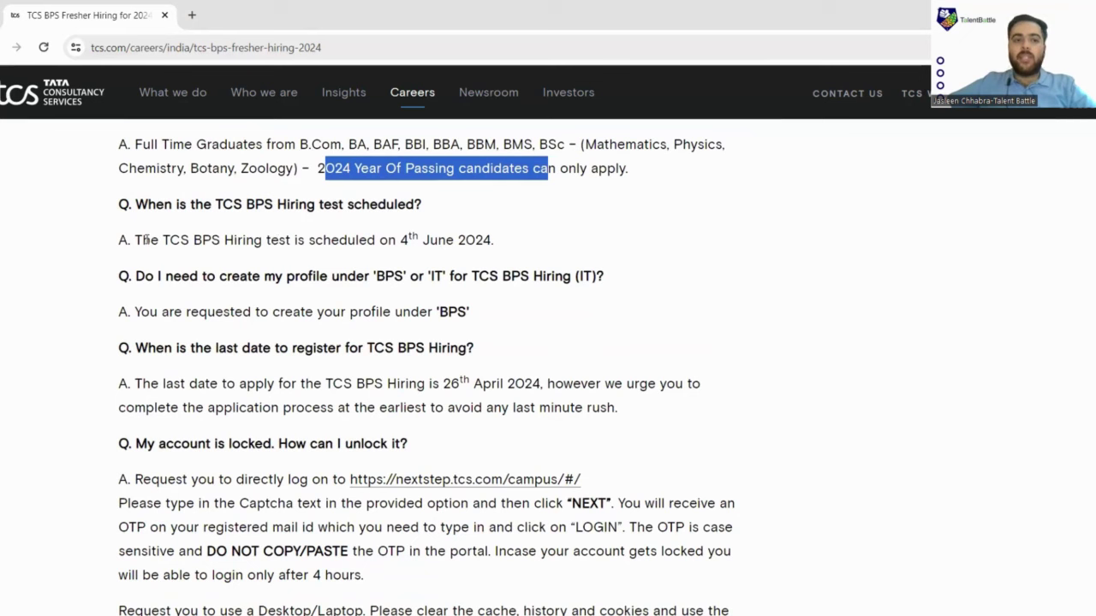
pyautogui.moveTo(146, 241); pyautogui.dragTo(514, 251)
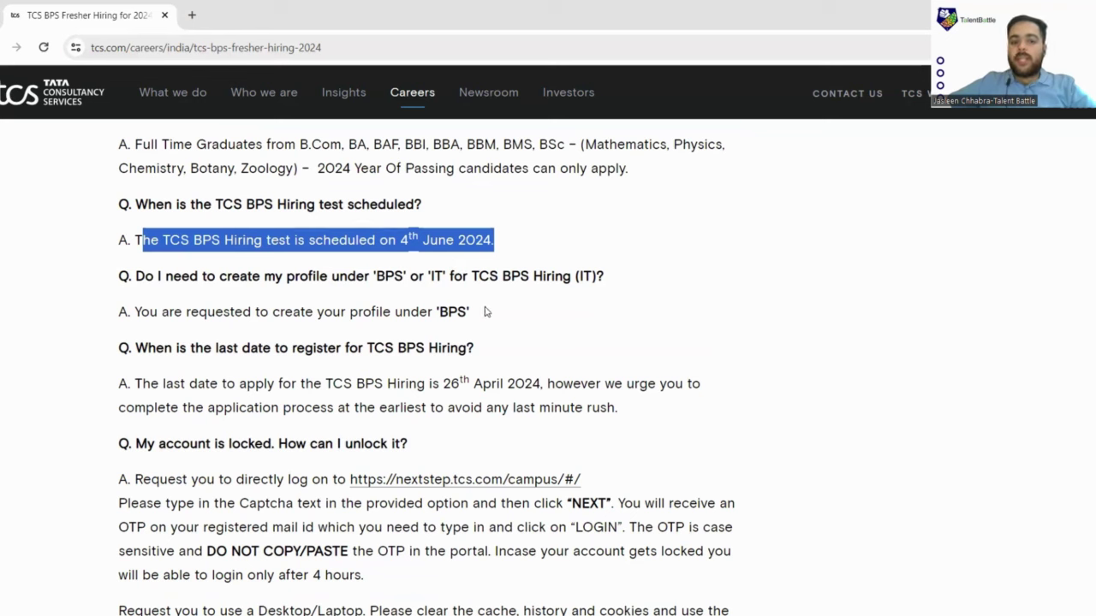
pyautogui.moveTo(119, 348); pyautogui.dragTo(285, 328)
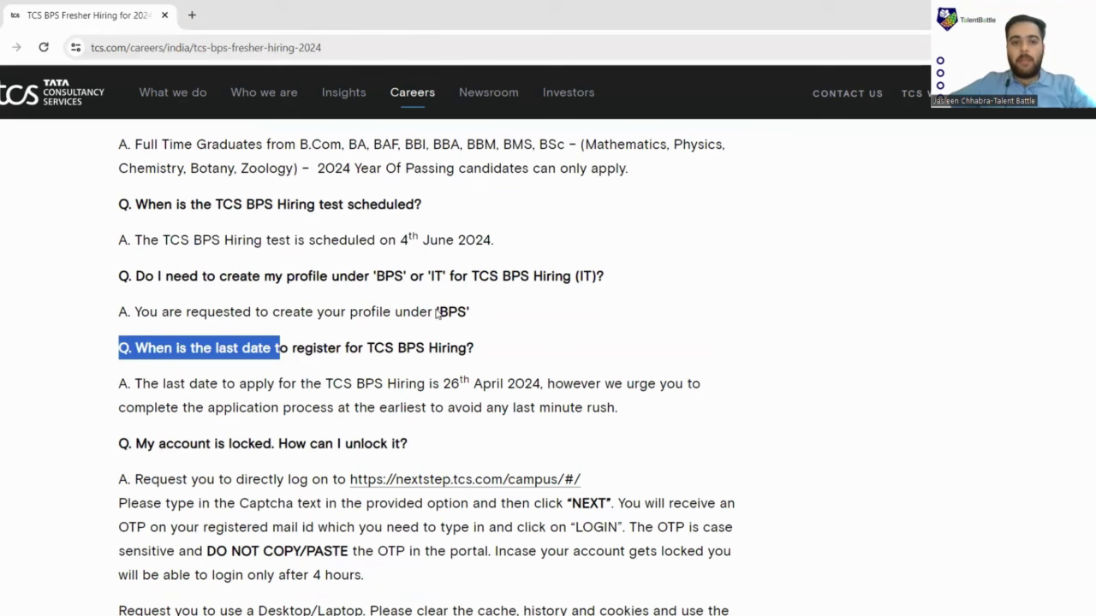
pyautogui.click(232, 347)
pyautogui.scroll(-1, 336, 330)
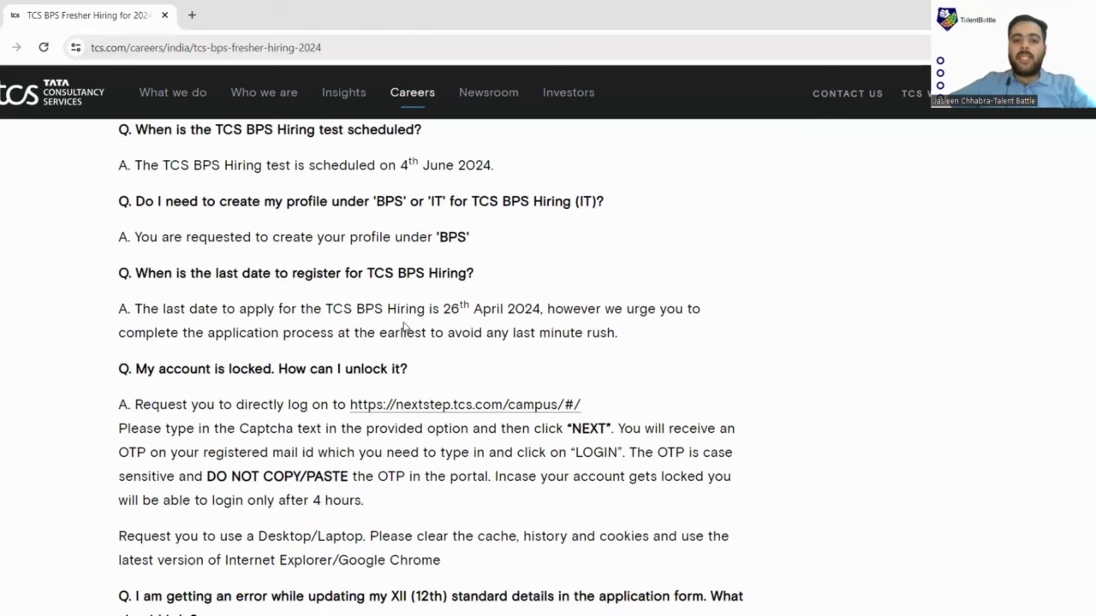
pyautogui.moveTo(404, 314); pyautogui.dragTo(583, 322)
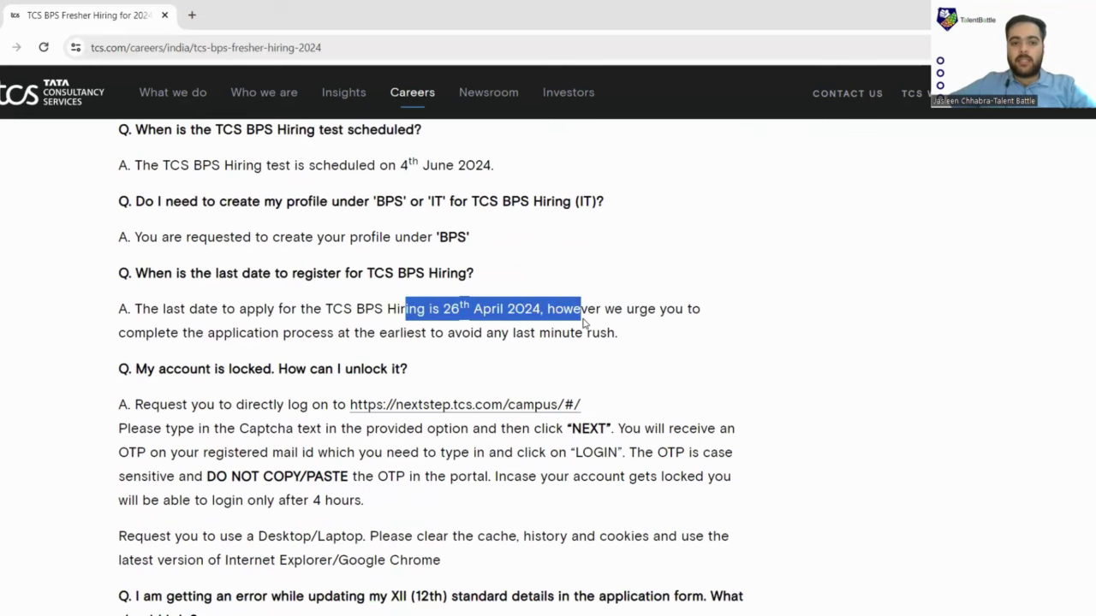
# Scroll the careers page back to the Important Dates section.
pyautogui.scroll(-2, 479, 299)
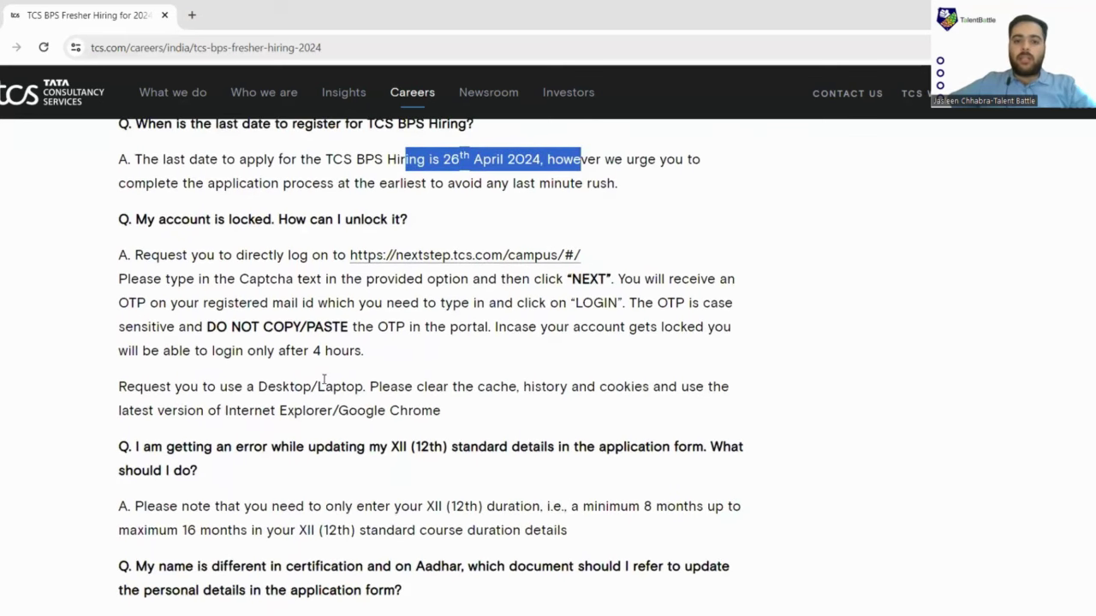
pyautogui.scroll(-2, 259, 277)
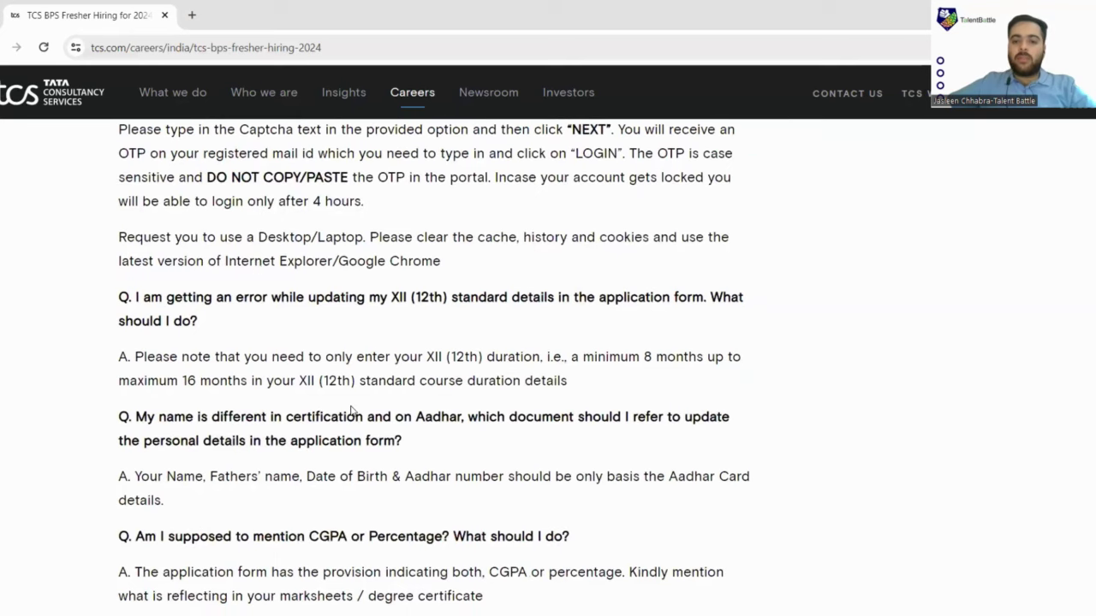
pyautogui.scroll(-1, 351, 409)
pyautogui.scroll(-2, 351, 408)
pyautogui.scroll(-2, 351, 408)
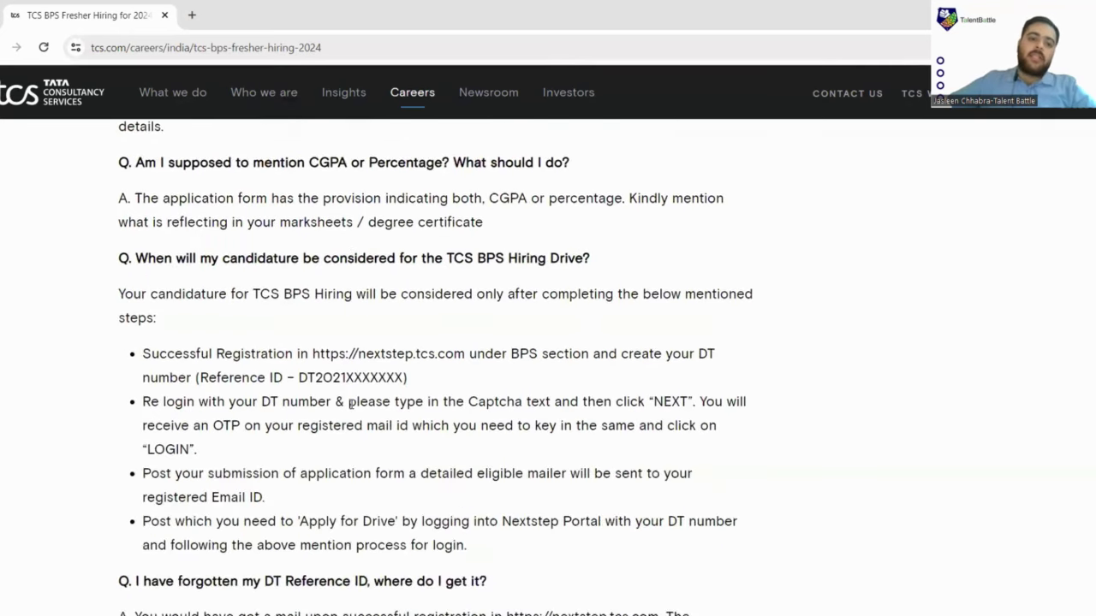
pyautogui.scroll(10, 351, 405)
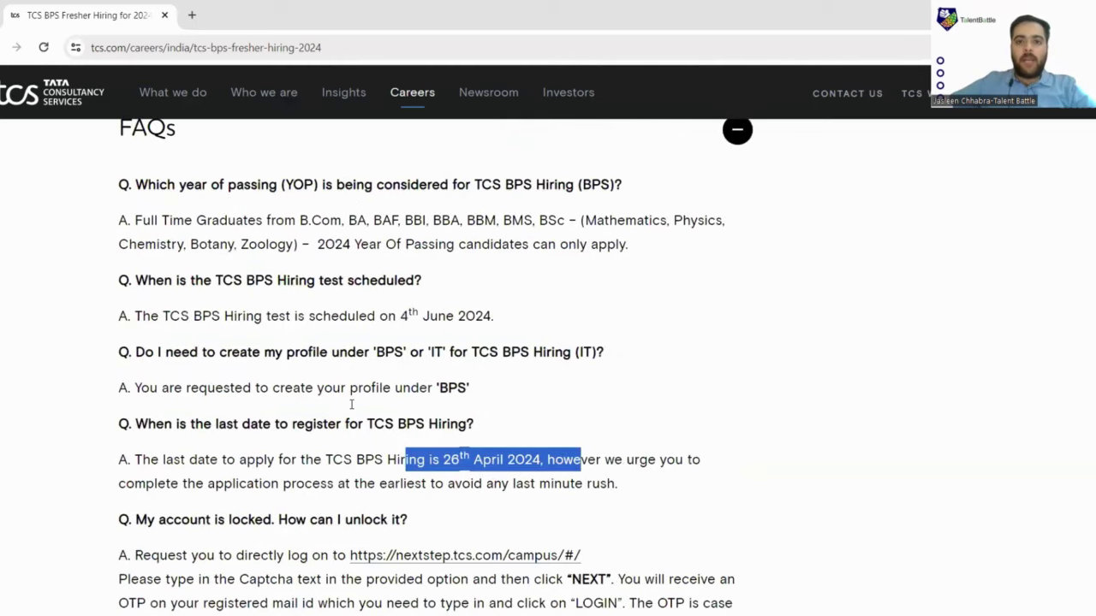
pyautogui.scroll(-10, 351, 405)
pyautogui.scroll(10, 351, 405)
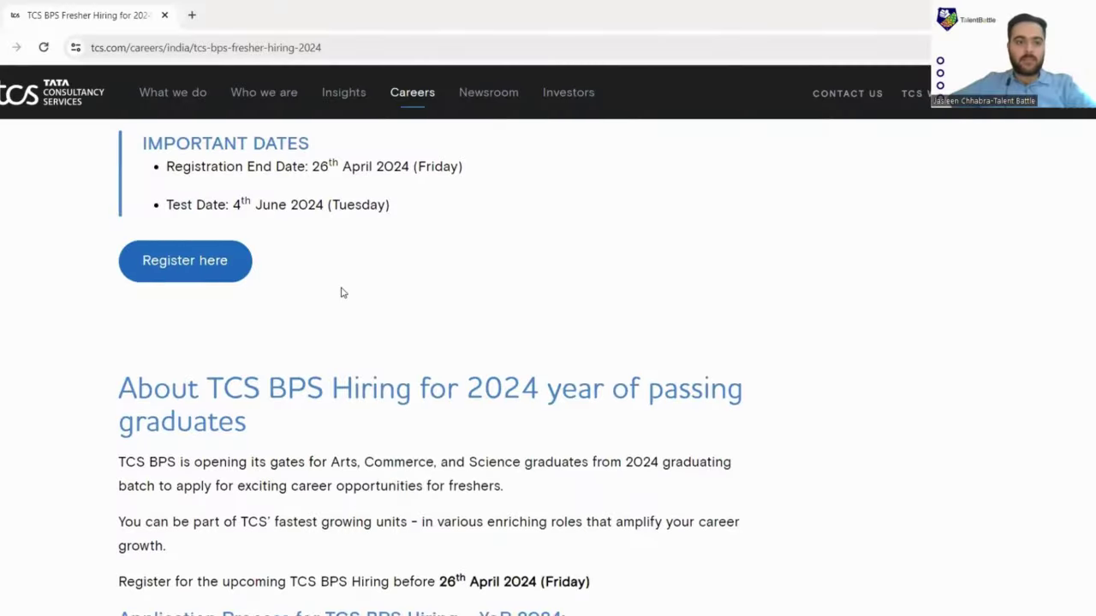
# Start a new NextStep registration from the Register here link and choose the BPS category.
pyautogui.scroll(2, 339, 292)
pyautogui.scroll(-1, 282, 325)
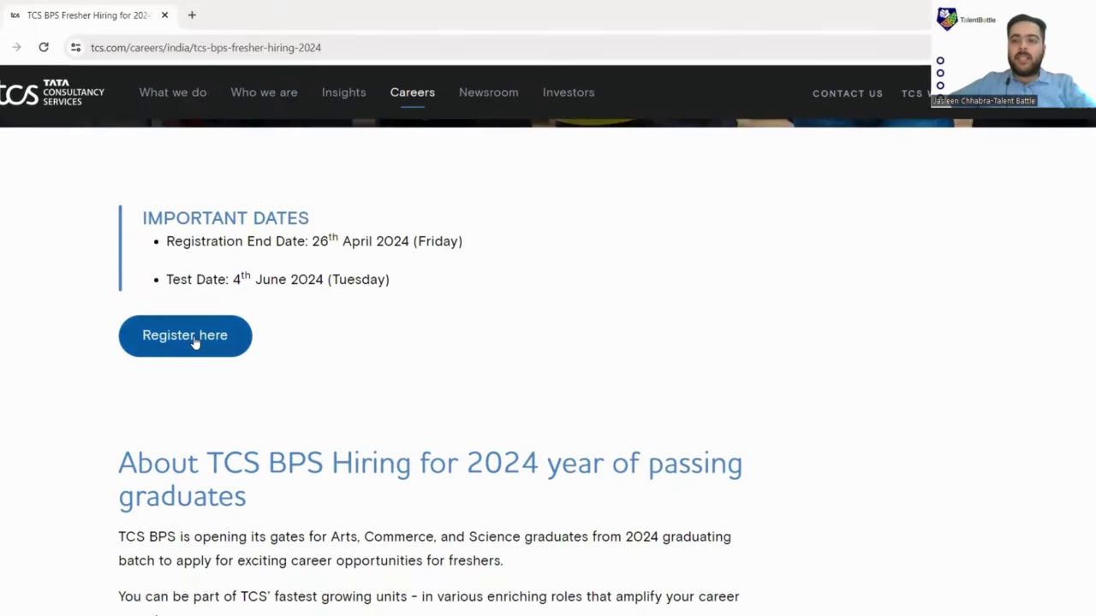
pyautogui.click(195, 340)
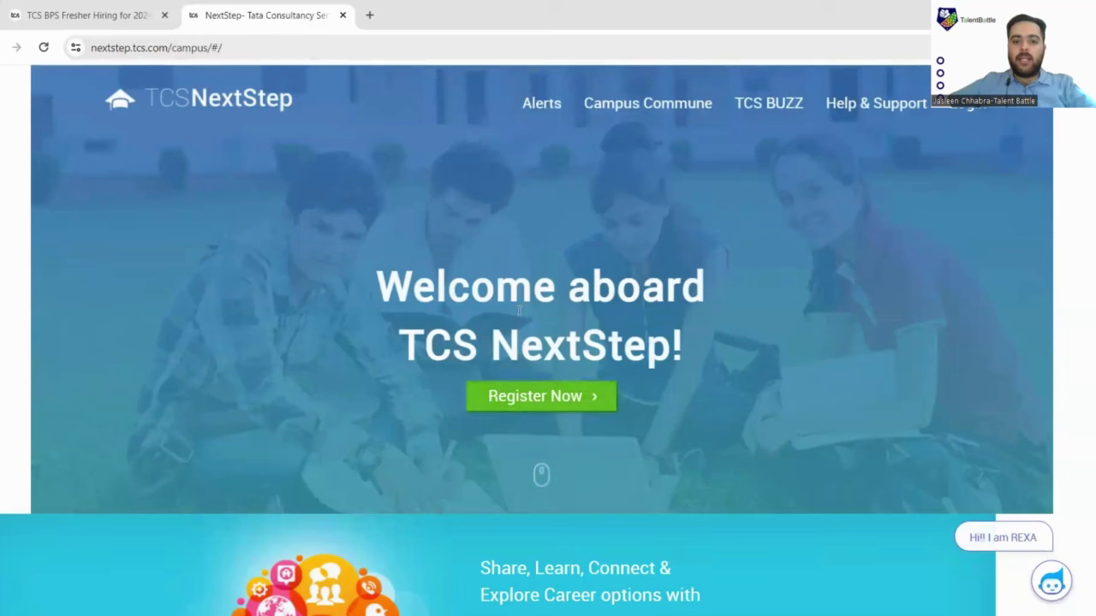
pyautogui.click(534, 402)
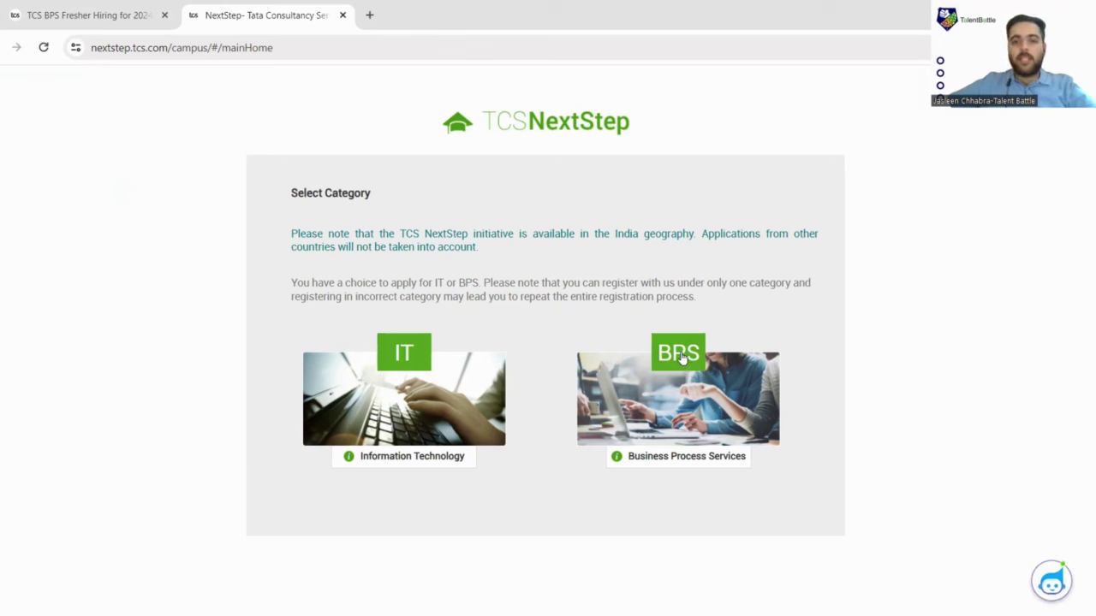
pyautogui.click(682, 358)
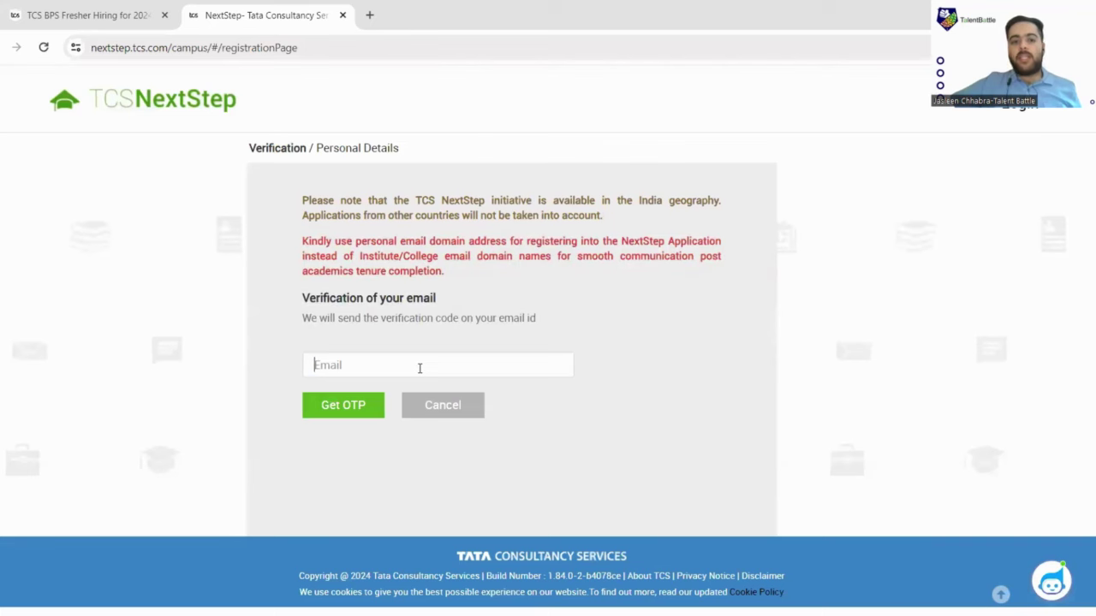
# Enter the candidate's e-mail address and request a verification code.
pyautogui.click(420, 367)
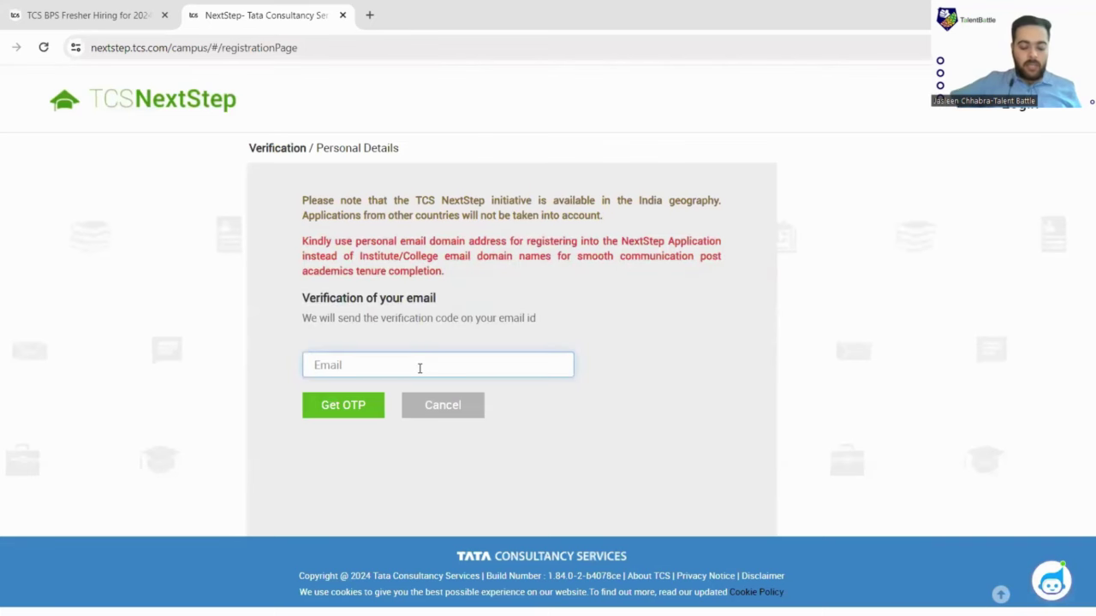
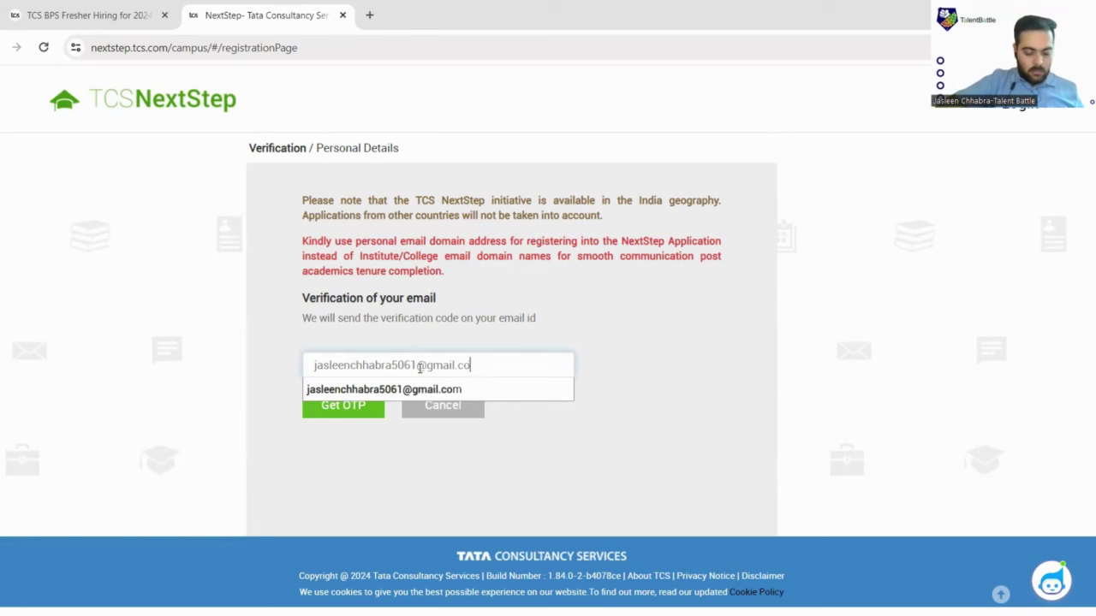
pyautogui.click(350, 414)
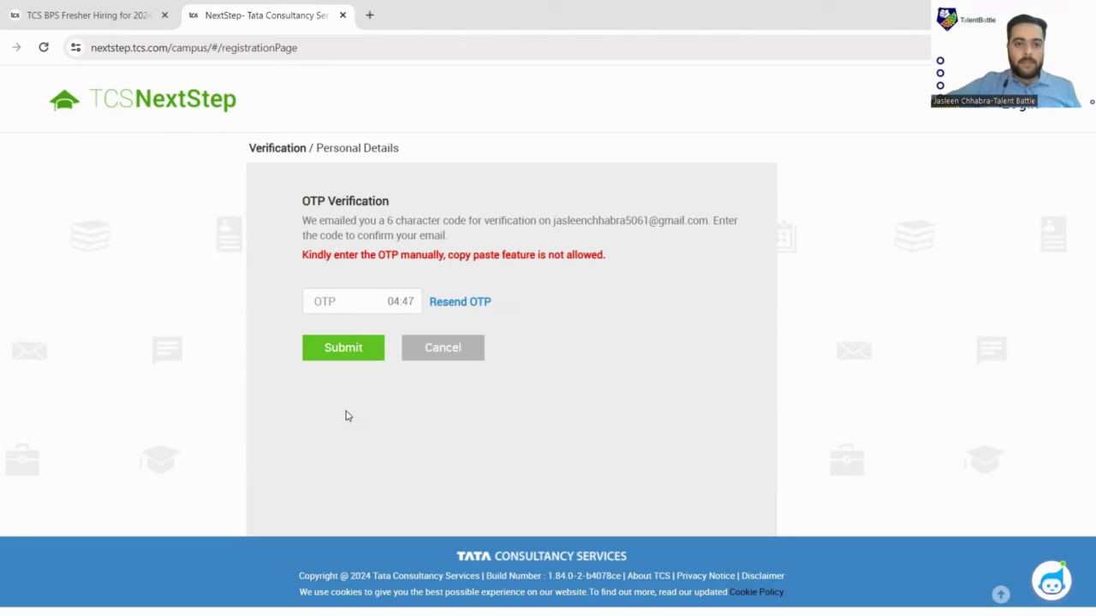
# Enter the six-character code from the e-mail and submit it.
pyautogui.click(347, 303)
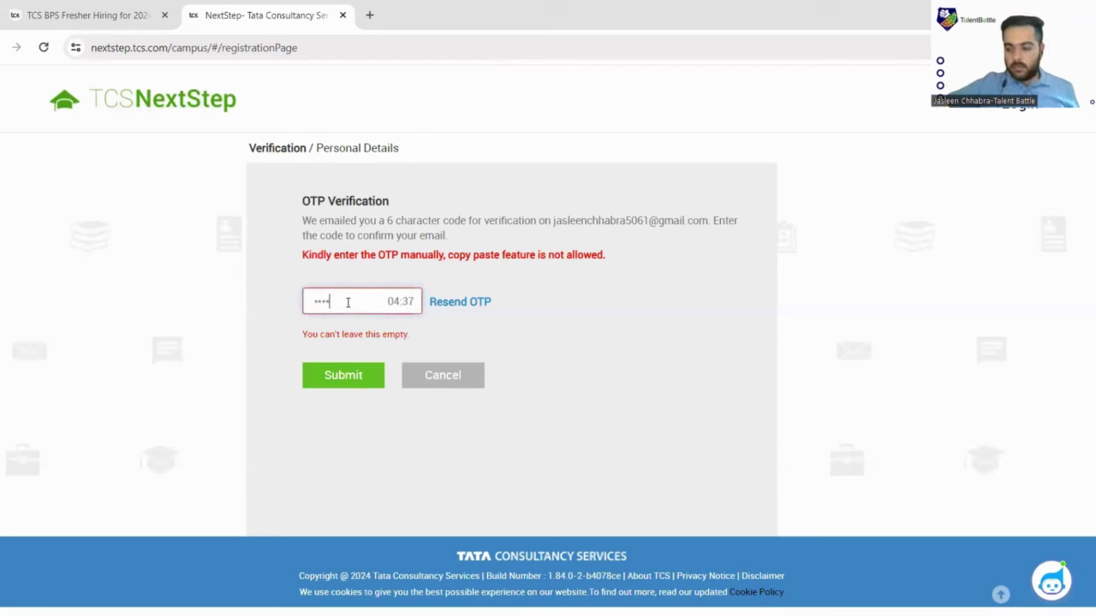
pyautogui.write('1')
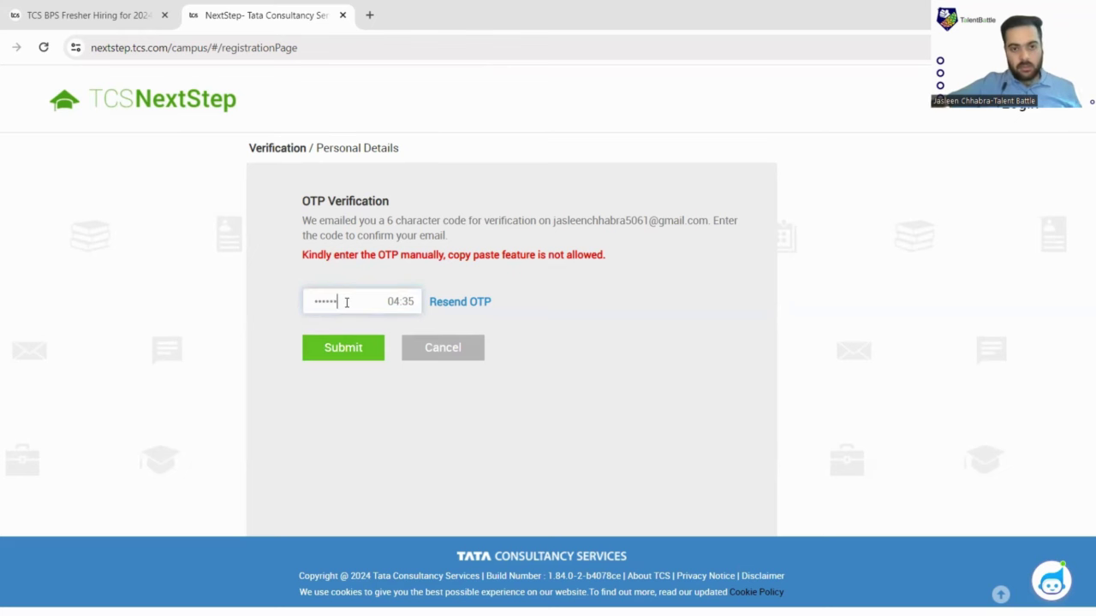
pyautogui.click(313, 357)
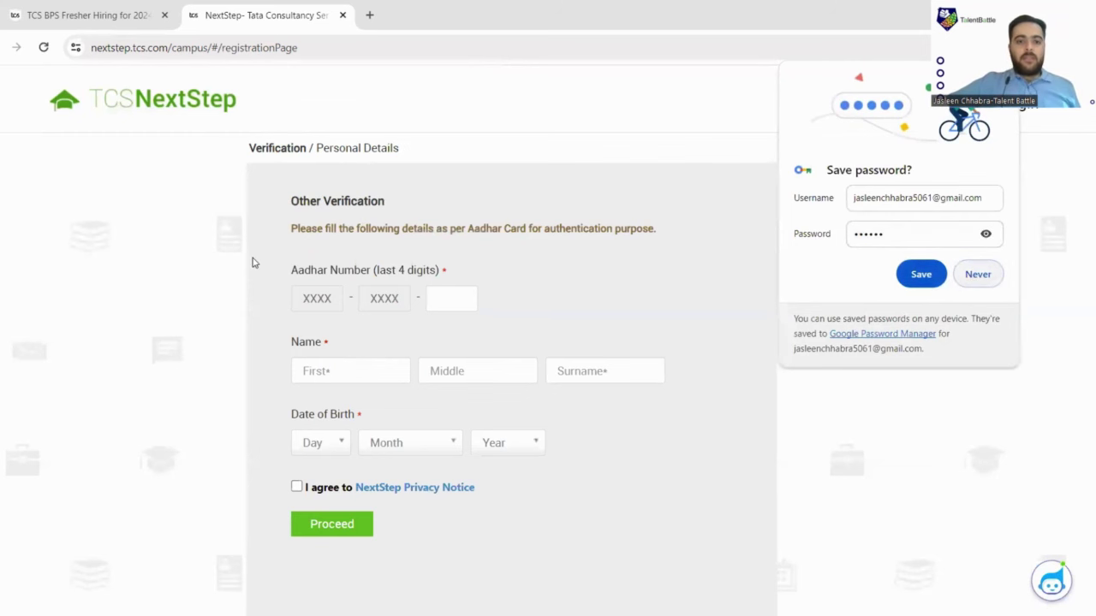
pyautogui.scroll(-1, 283, 248)
# Enter the last four Aadhaar digits and the candidate's first name and surname.
pyautogui.click(447, 228)
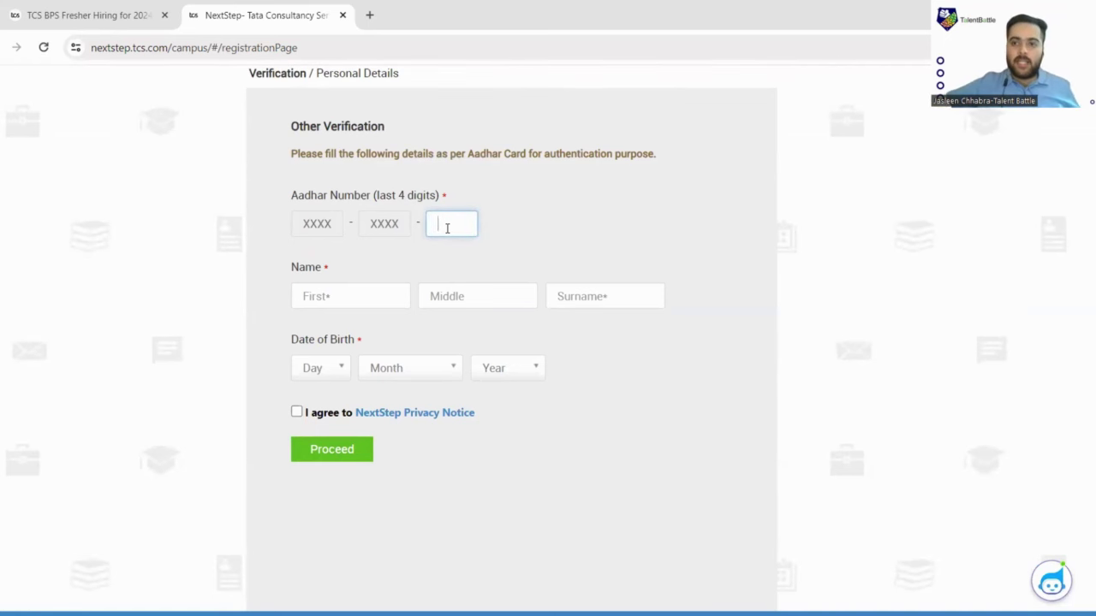
pyautogui.write('9895')
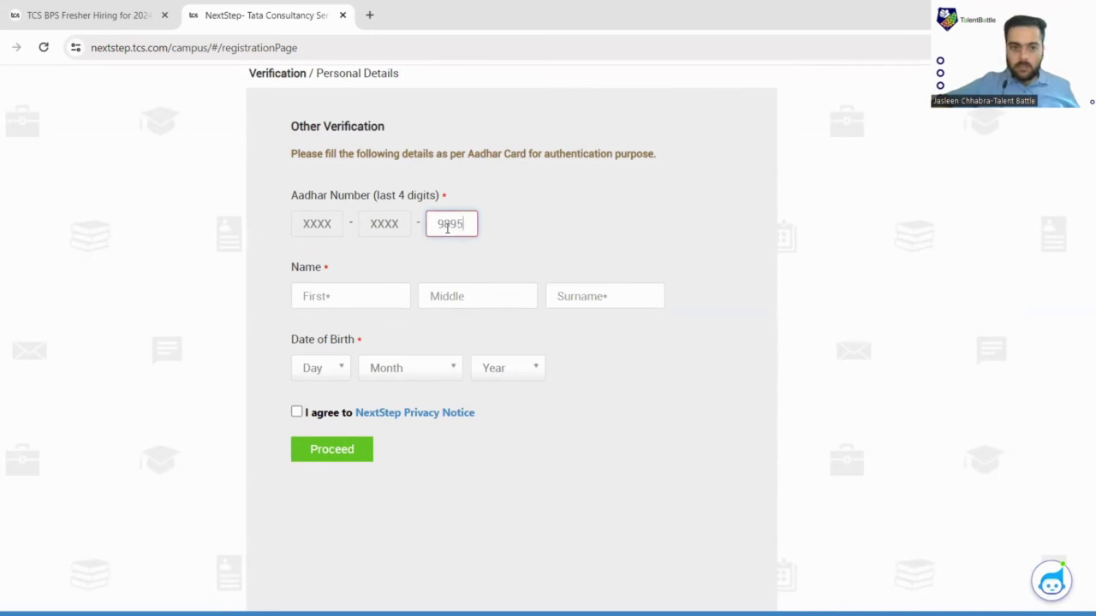
pyautogui.click(382, 296)
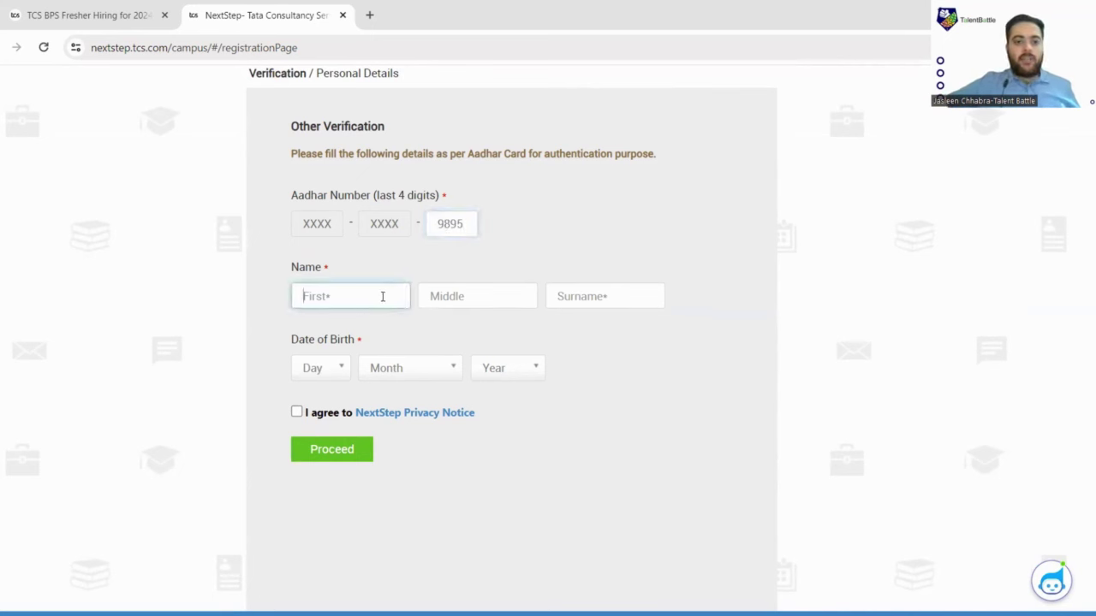
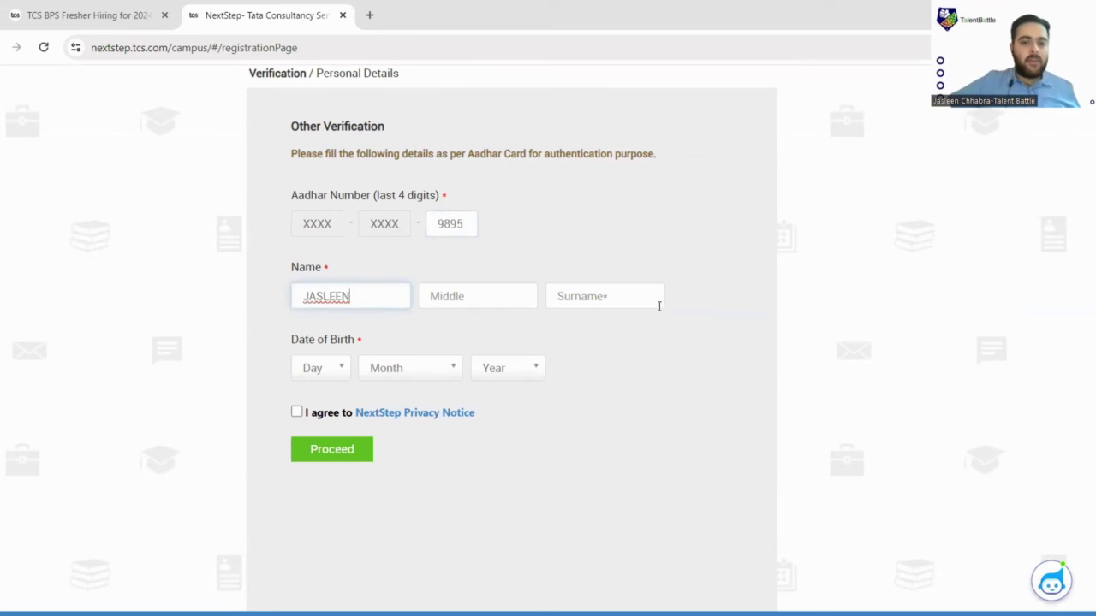
pyautogui.click(632, 305)
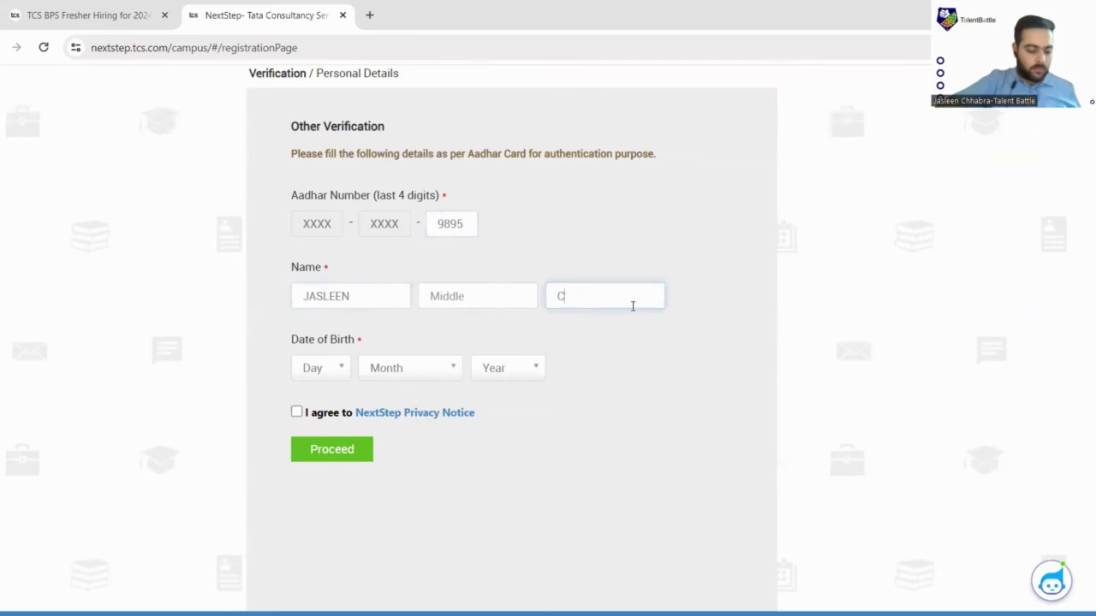
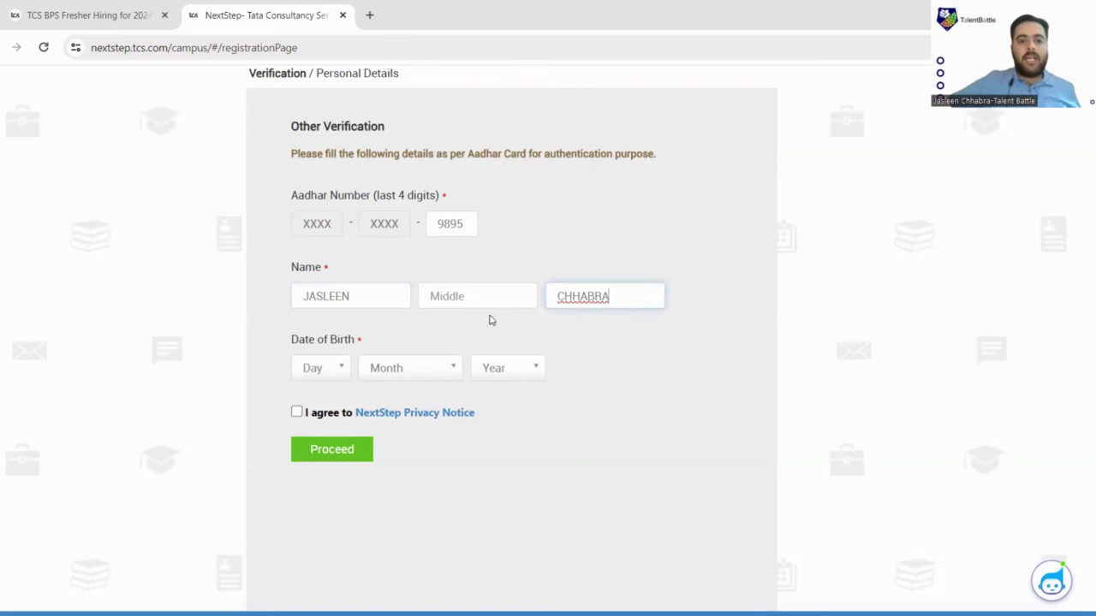
pyautogui.click(493, 294)
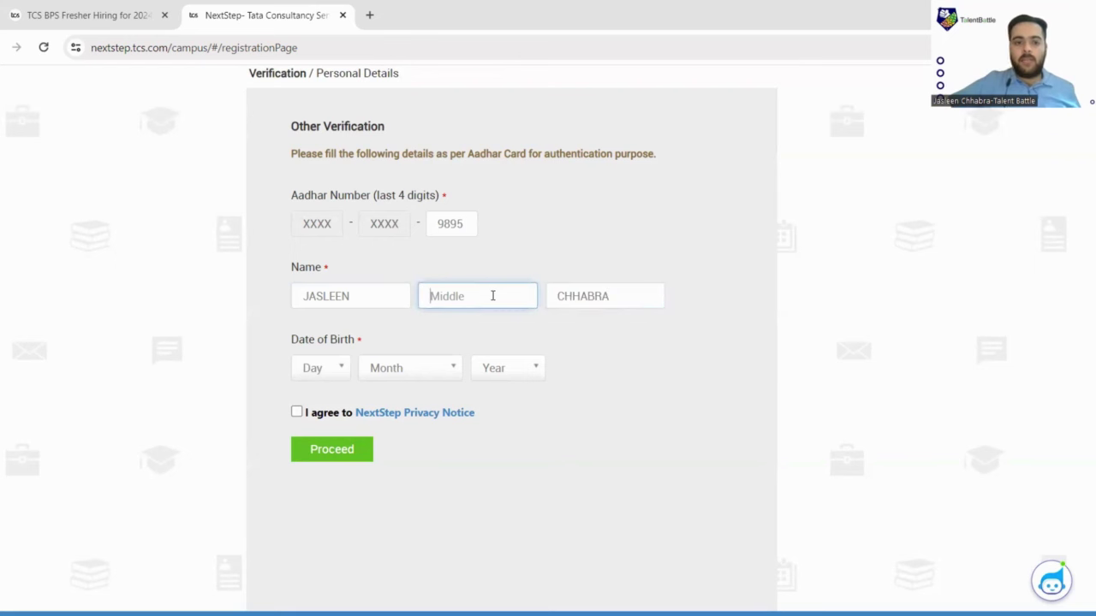
pyautogui.scroll(-1, 492, 295)
# Select the candidate's birth day, month and year.
pyautogui.click(337, 310)
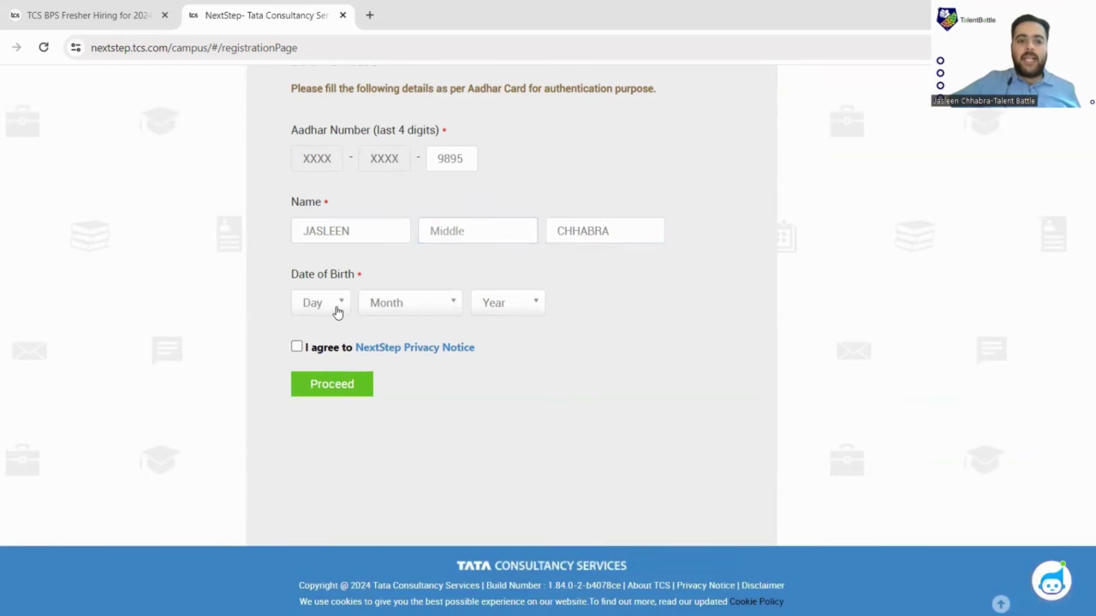
pyautogui.click(304, 429)
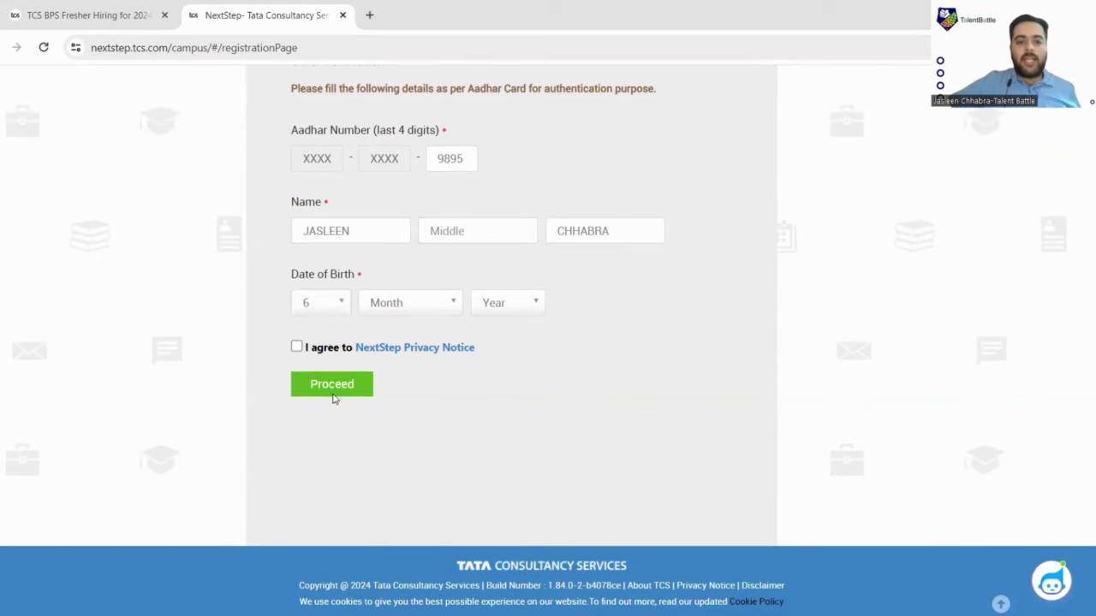
pyautogui.click(417, 312)
pyautogui.click(419, 330)
pyautogui.click(519, 308)
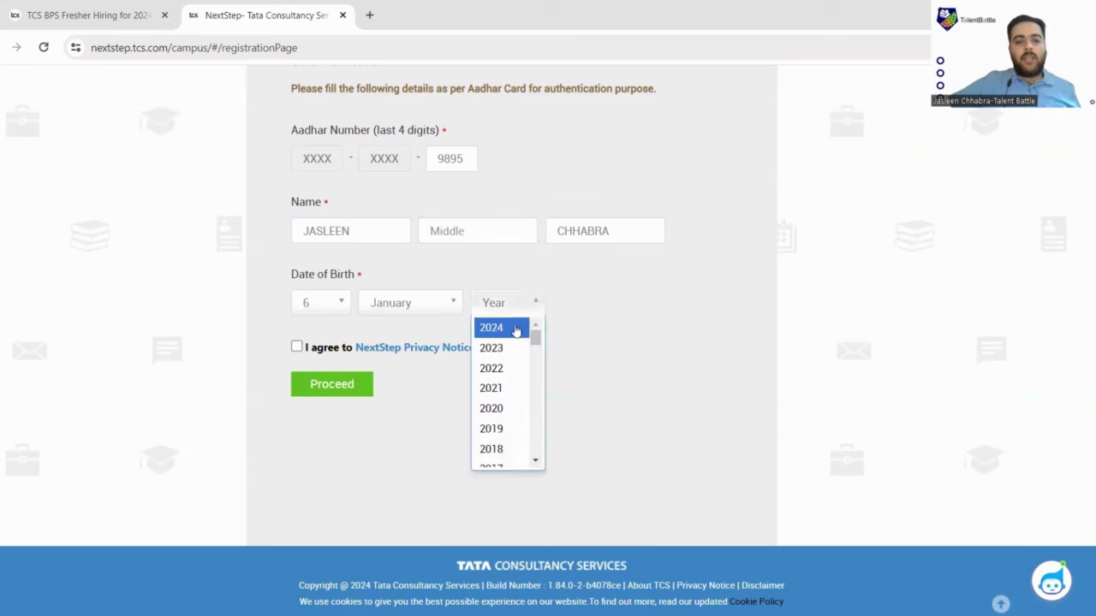
pyautogui.scroll(2, 509, 359)
pyautogui.scroll(-2, 511, 471)
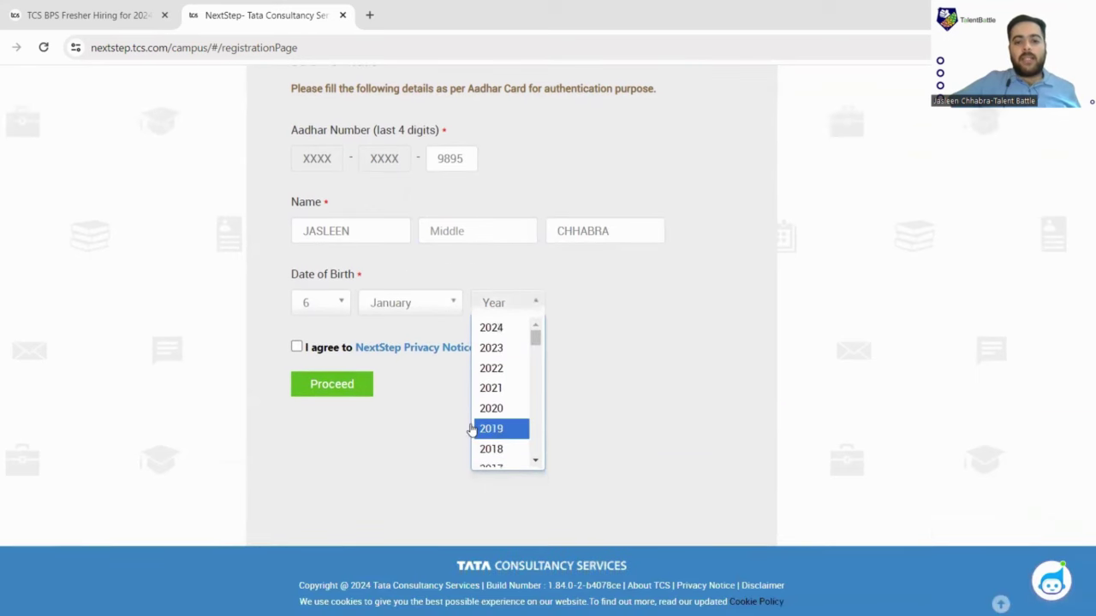
pyautogui.scroll(-5, 493, 436)
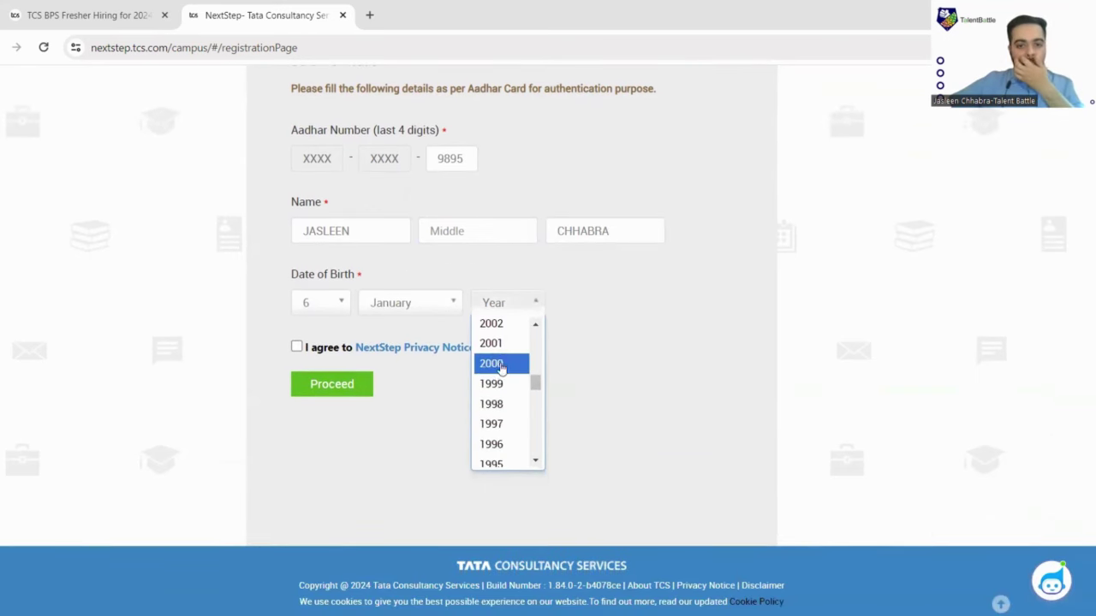
pyautogui.click(507, 344)
# Tick I agree, proceed with the verification, and agree to the Privacy Notice.
pyautogui.click(297, 347)
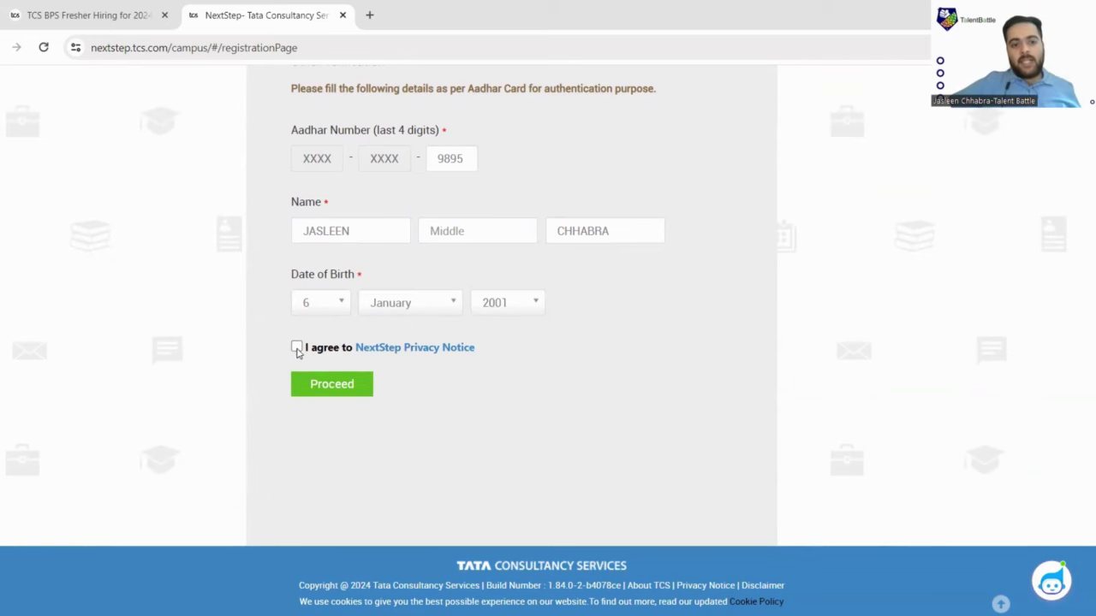
pyautogui.click(324, 389)
pyautogui.scroll(-10, 583, 251)
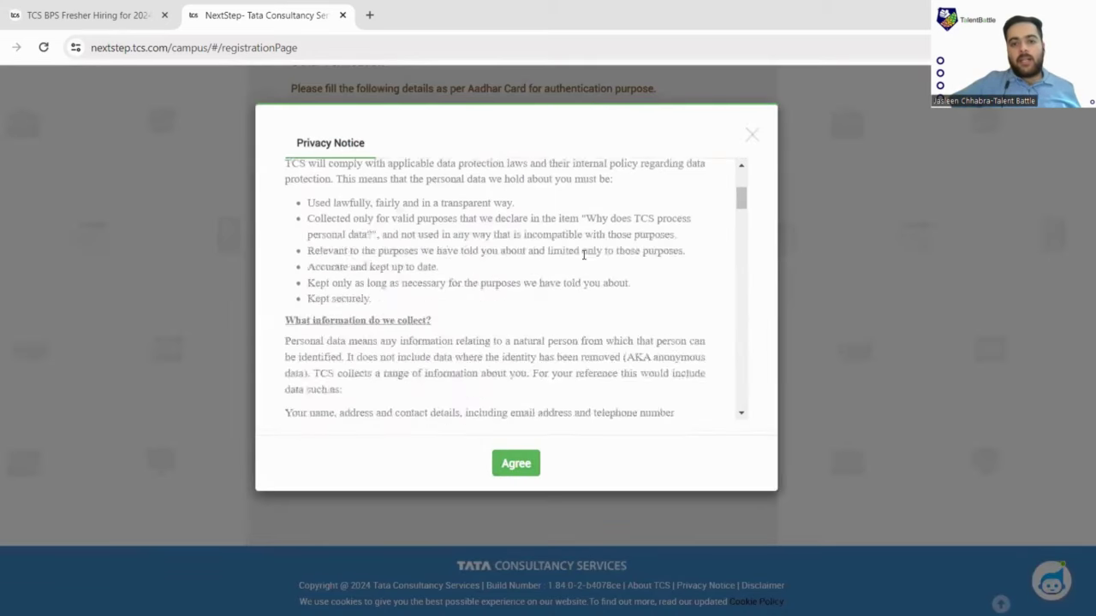
pyautogui.scroll(-15, 489, 363)
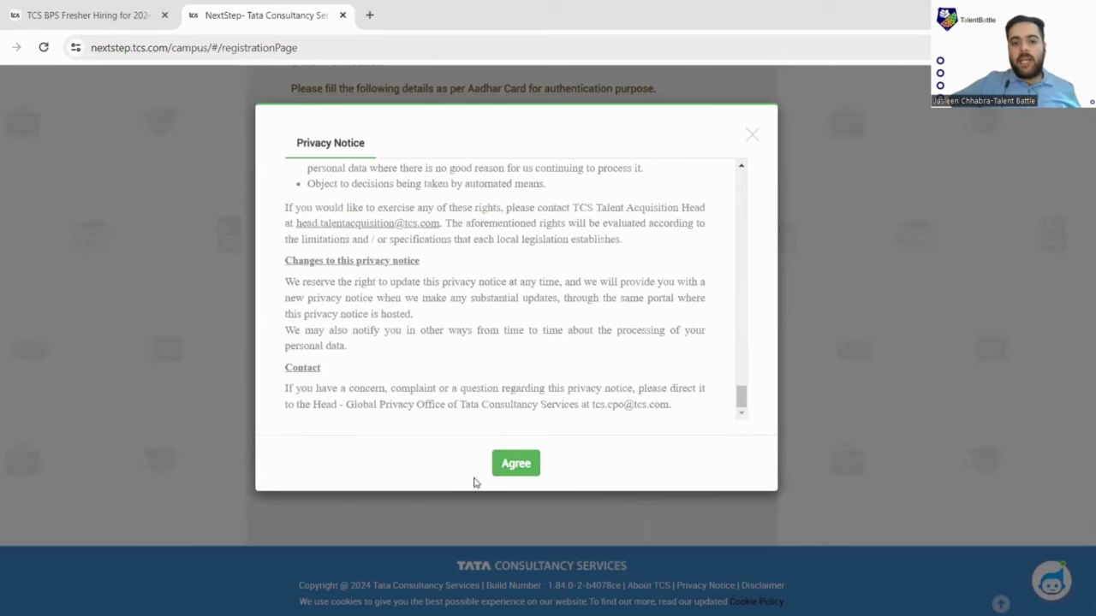
pyautogui.click(516, 465)
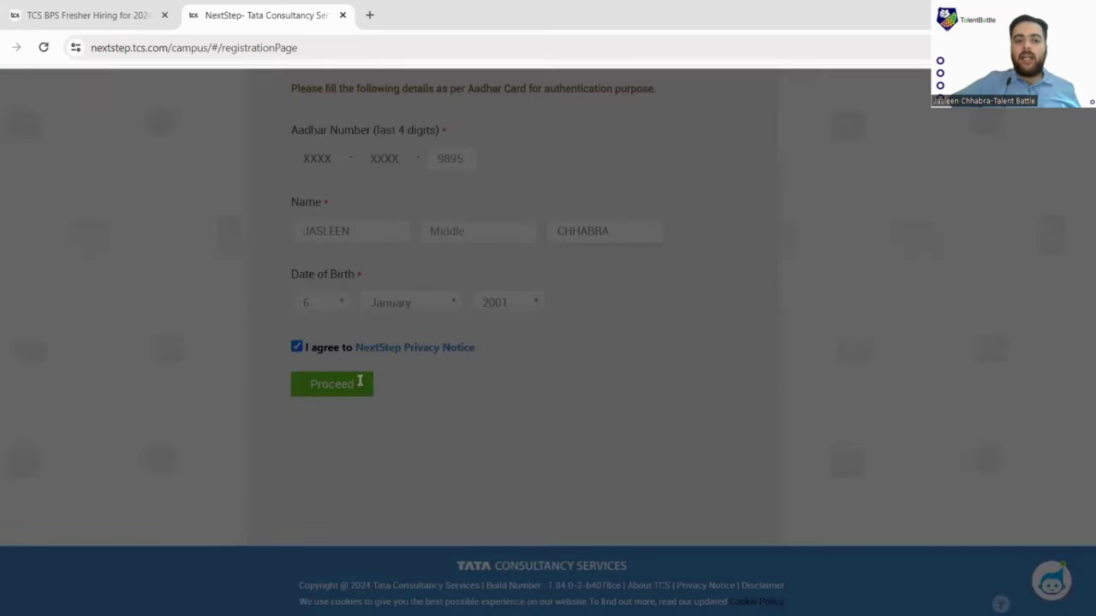
pyautogui.scroll(-3, 435, 350)
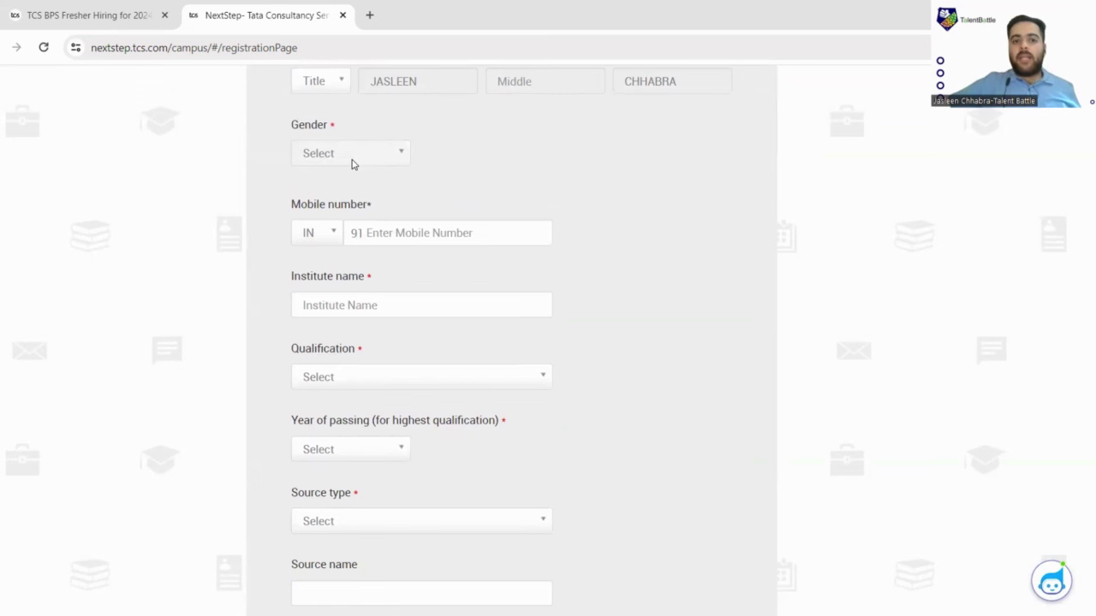
# Set the title to Mr. and the gender to Male.
pyautogui.scroll(5, 393, 171)
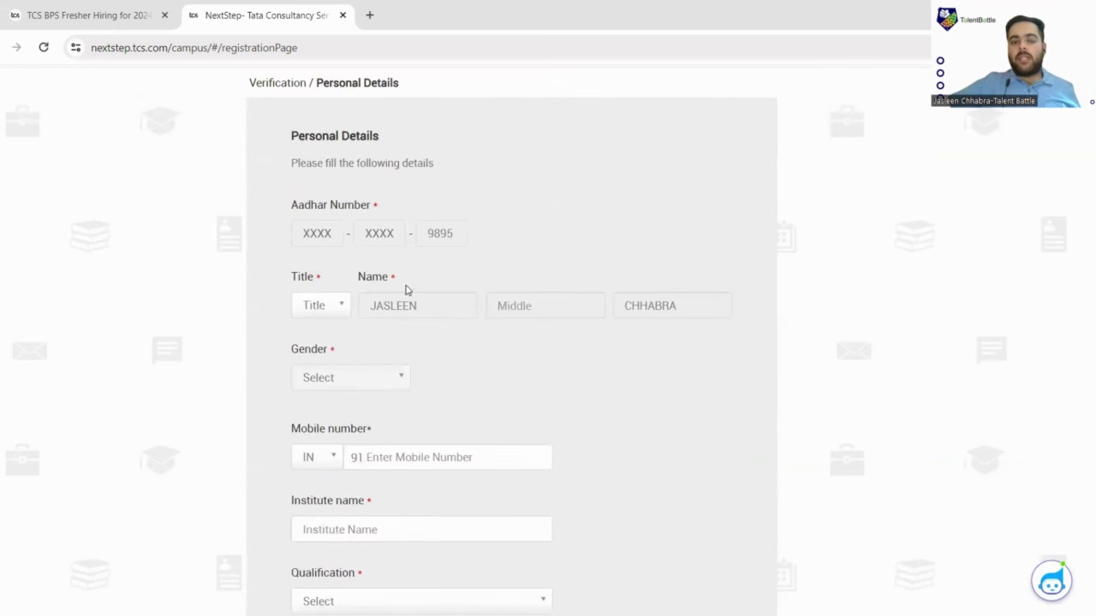
pyautogui.click(337, 309)
pyautogui.click(329, 329)
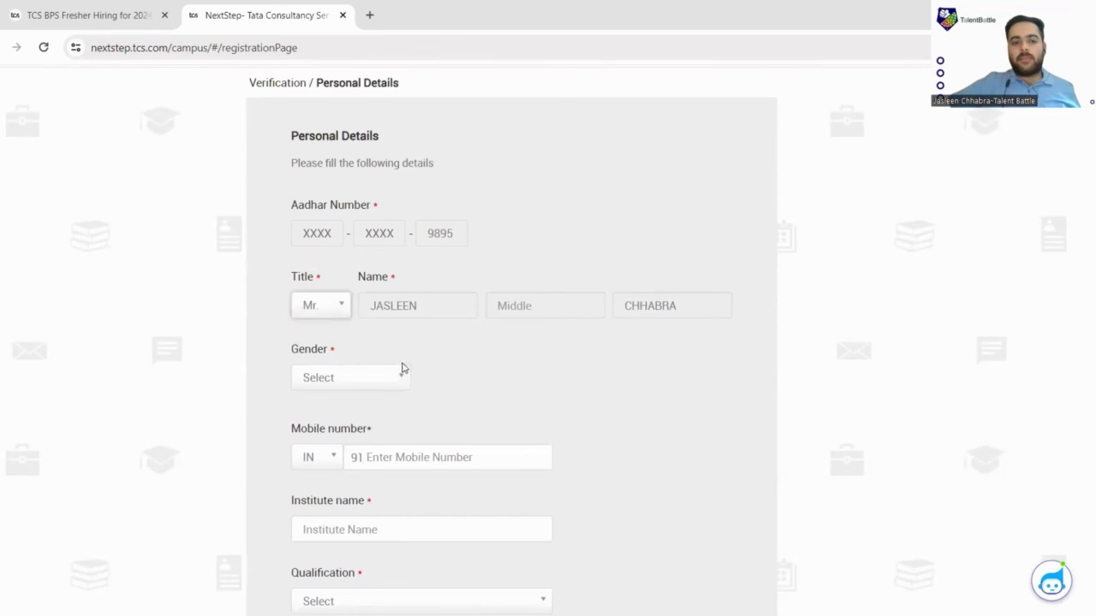
pyautogui.scroll(-1, 386, 335)
pyautogui.scroll(-3, 386, 335)
pyautogui.click(400, 229)
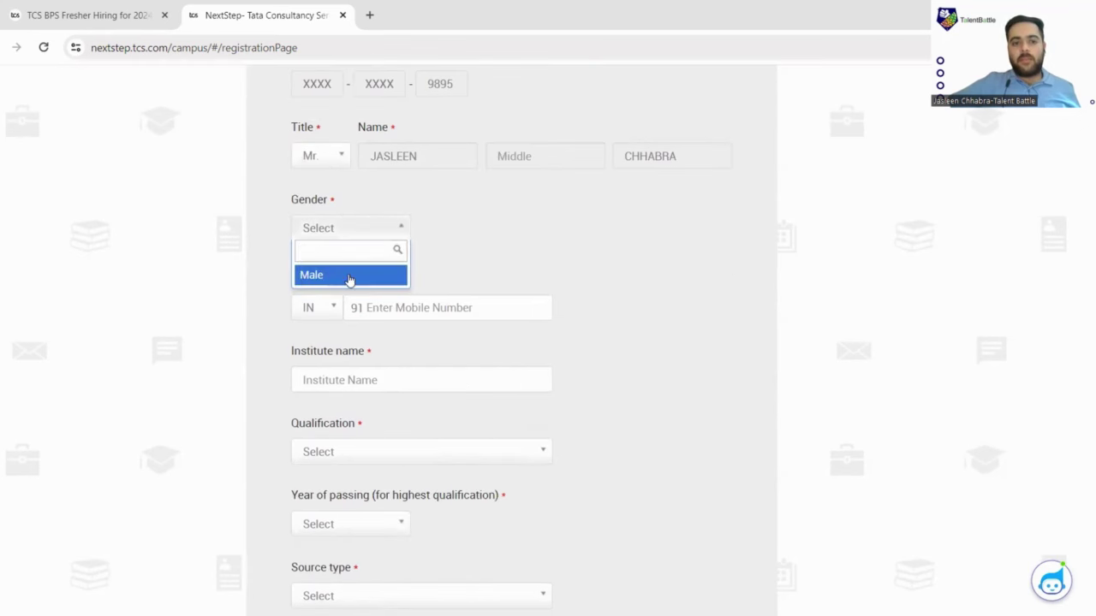
pyautogui.click(350, 276)
# Enter the candidate's 10-digit mobile number.
pyautogui.scroll(-3, 386, 288)
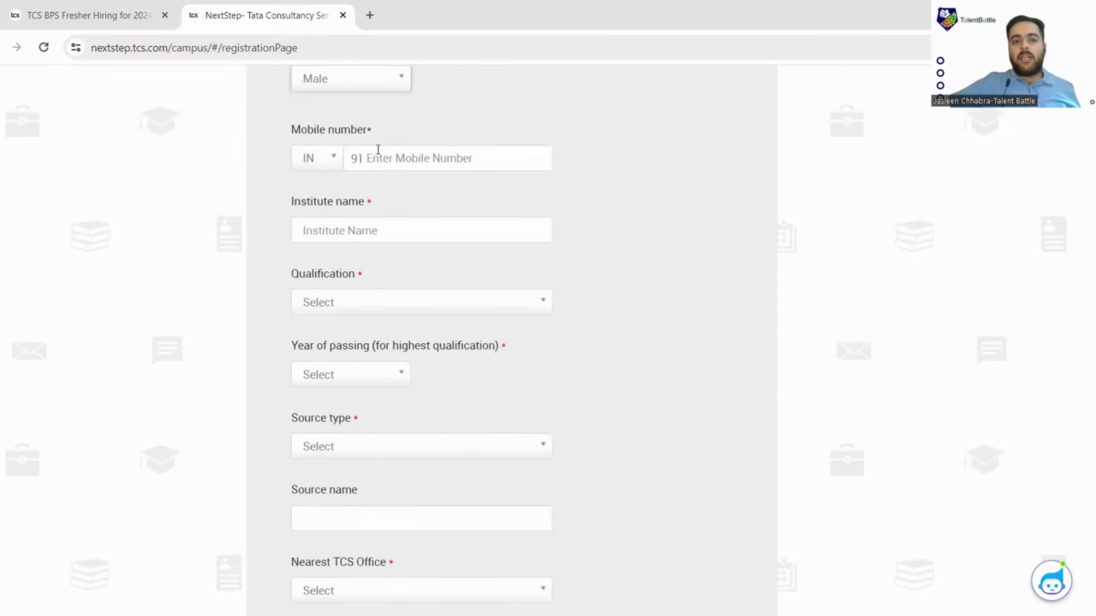
pyautogui.click(395, 157)
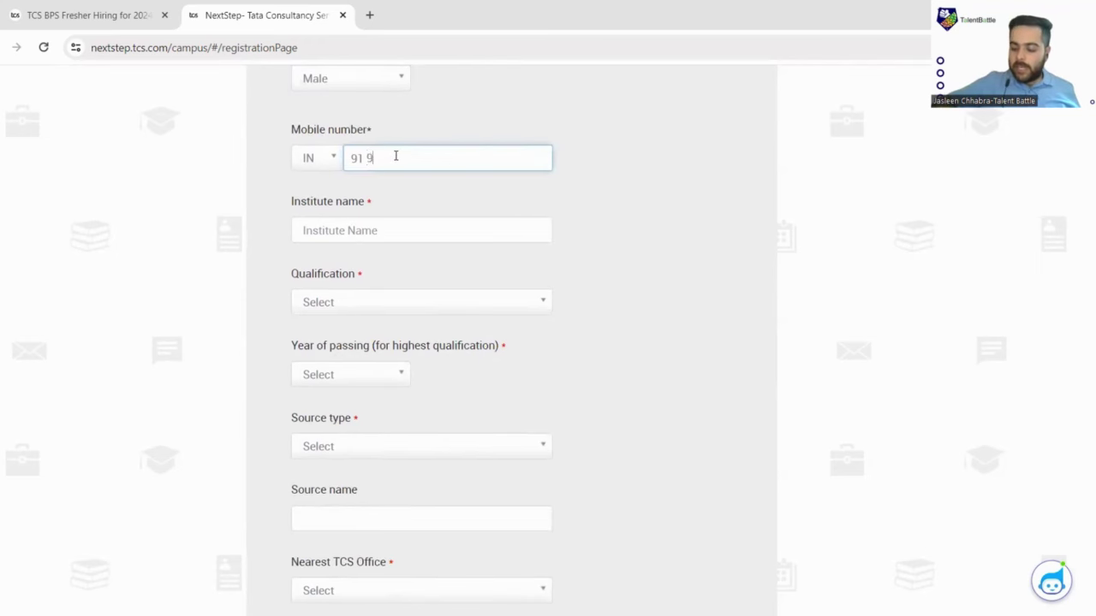
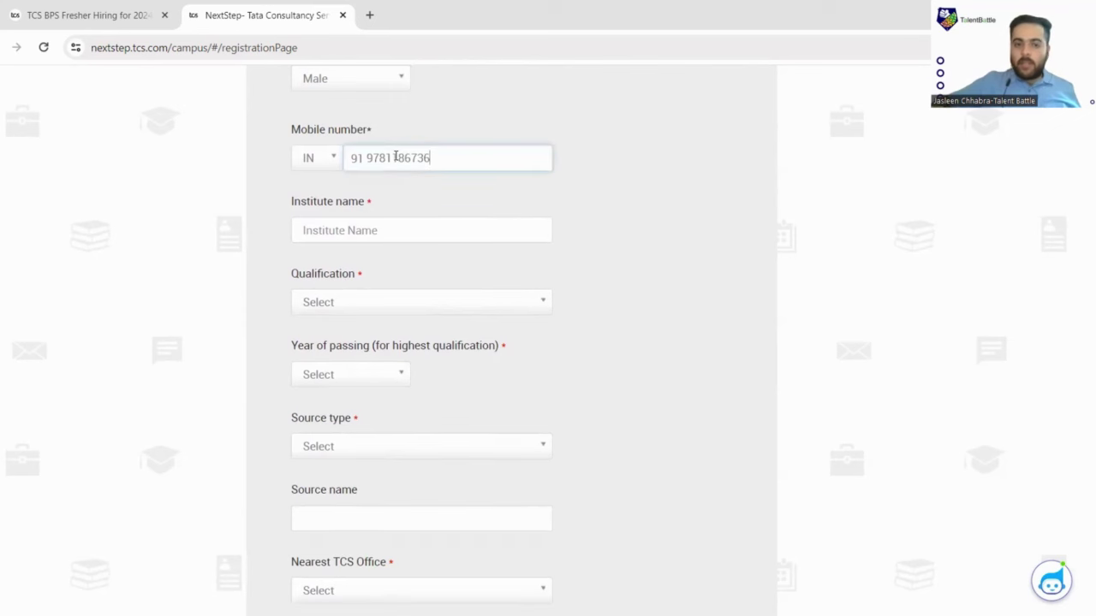
pyautogui.click(411, 225)
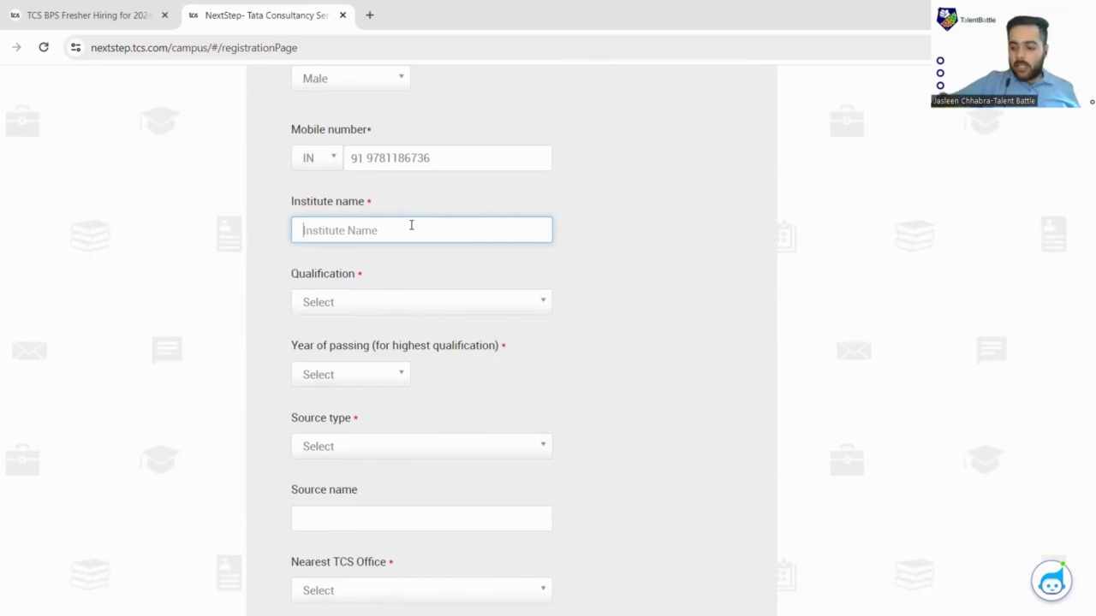
# Set the institute to Chandigarh College Of Engineering And Technology.
pyautogui.write('CHA')
pyautogui.press('BackSpace')
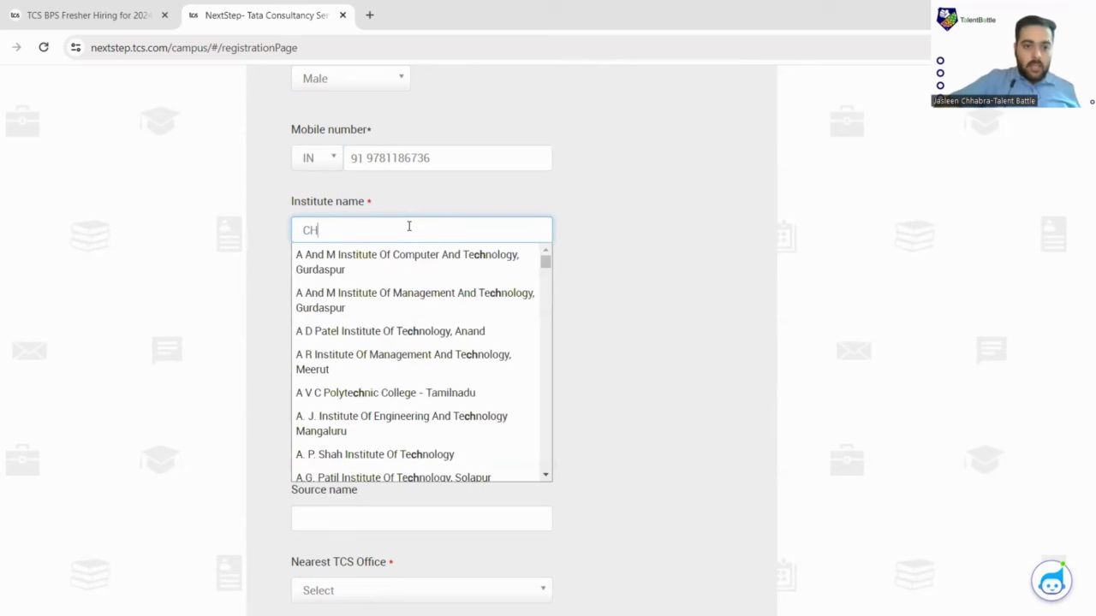
pyautogui.press('BackSpace')
pyautogui.press('BackSpace')
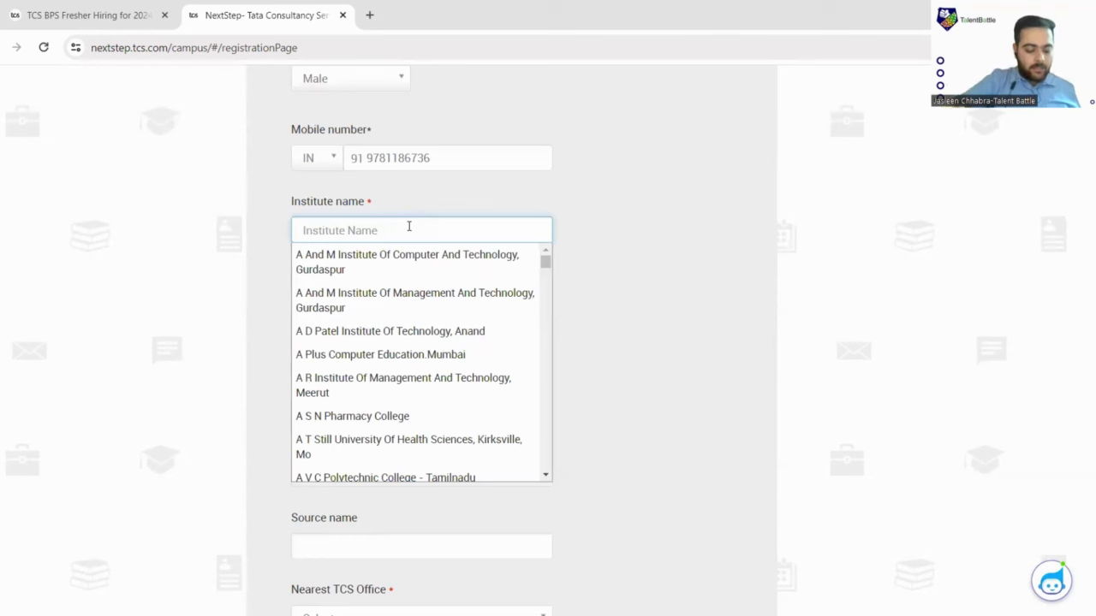
pyautogui.write('CHANDIGARH')
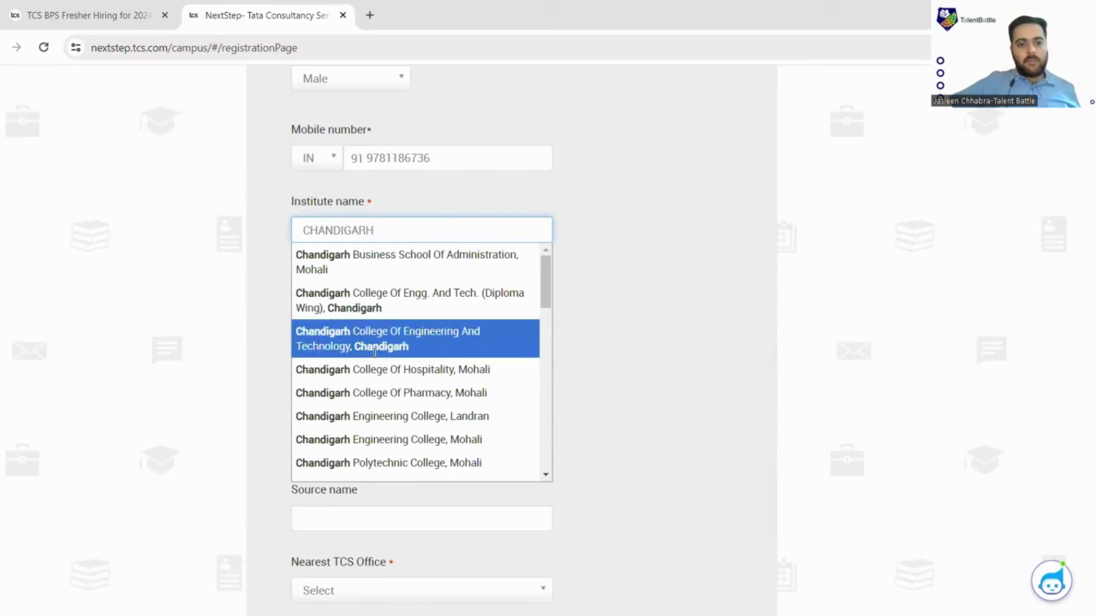
pyautogui.click(437, 342)
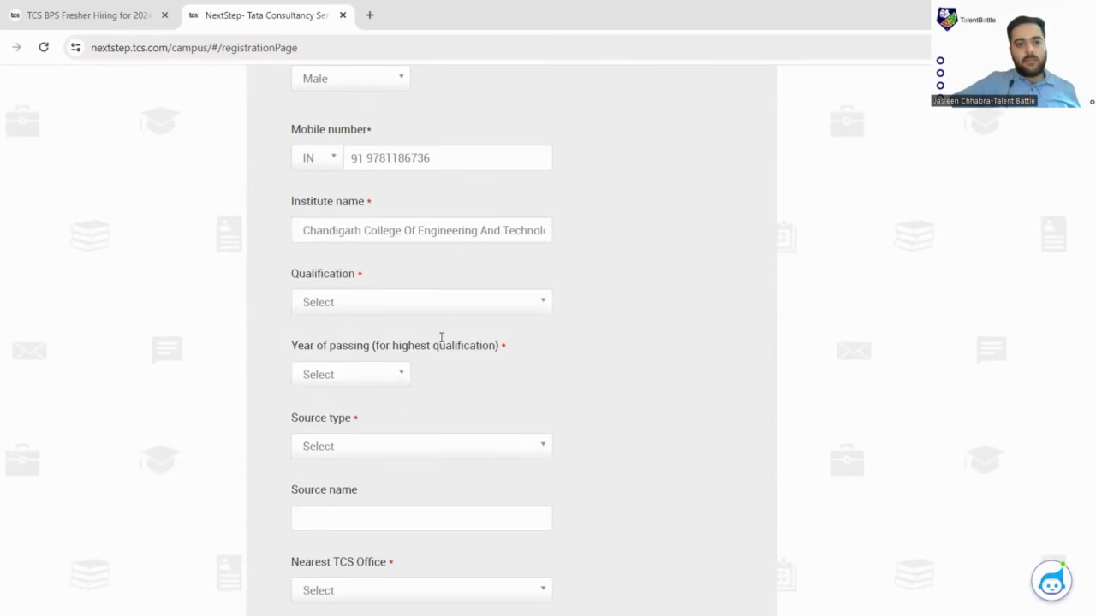
pyautogui.scroll(-1, 421, 296)
# Set the qualification to Bach of Information Tech (BSc) by searching 'BSc'.
pyautogui.click(381, 230)
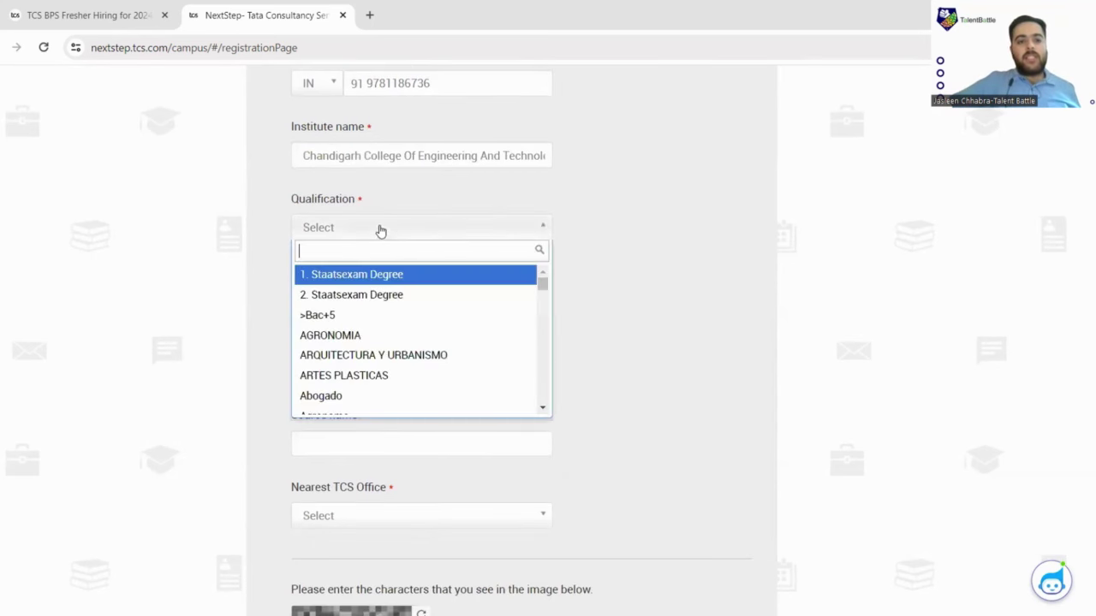
pyautogui.scroll(-5, 361, 407)
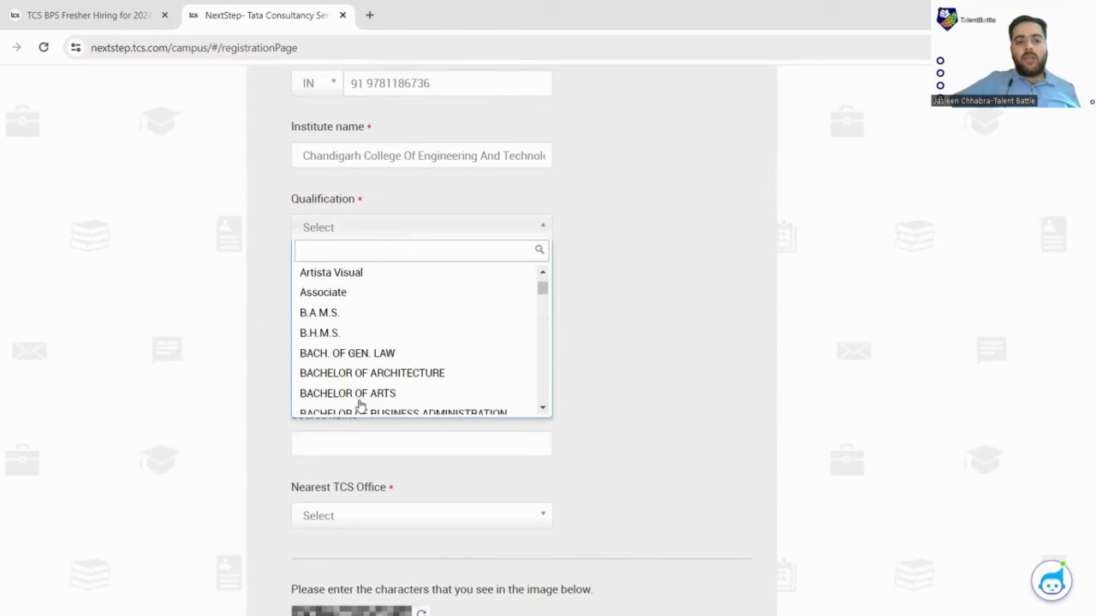
pyautogui.scroll(-8, 381, 403)
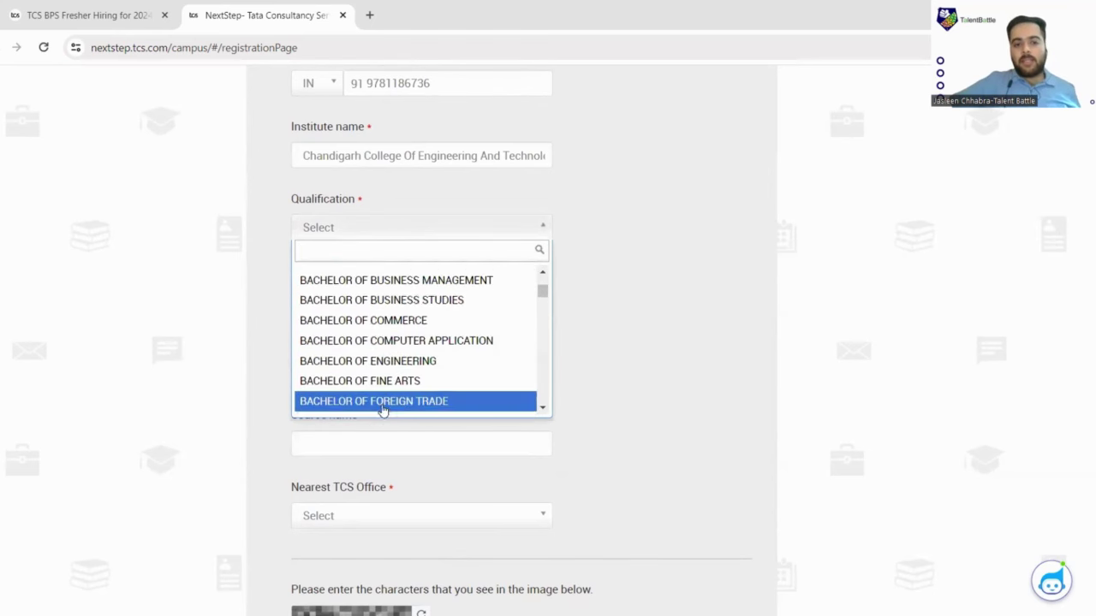
pyautogui.scroll(-3, 360, 348)
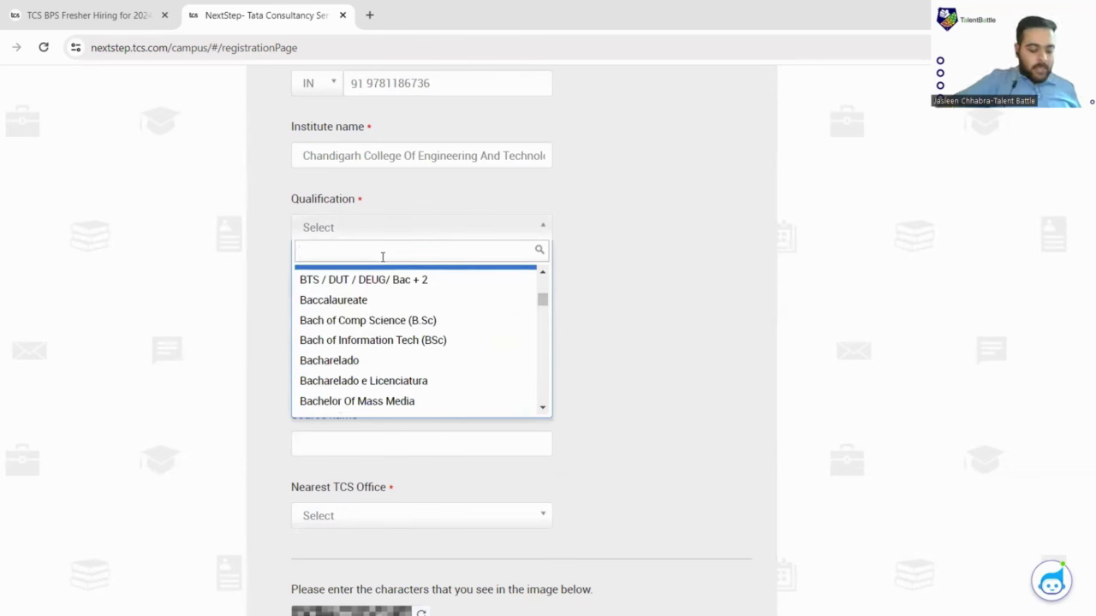
pyautogui.write('BS')
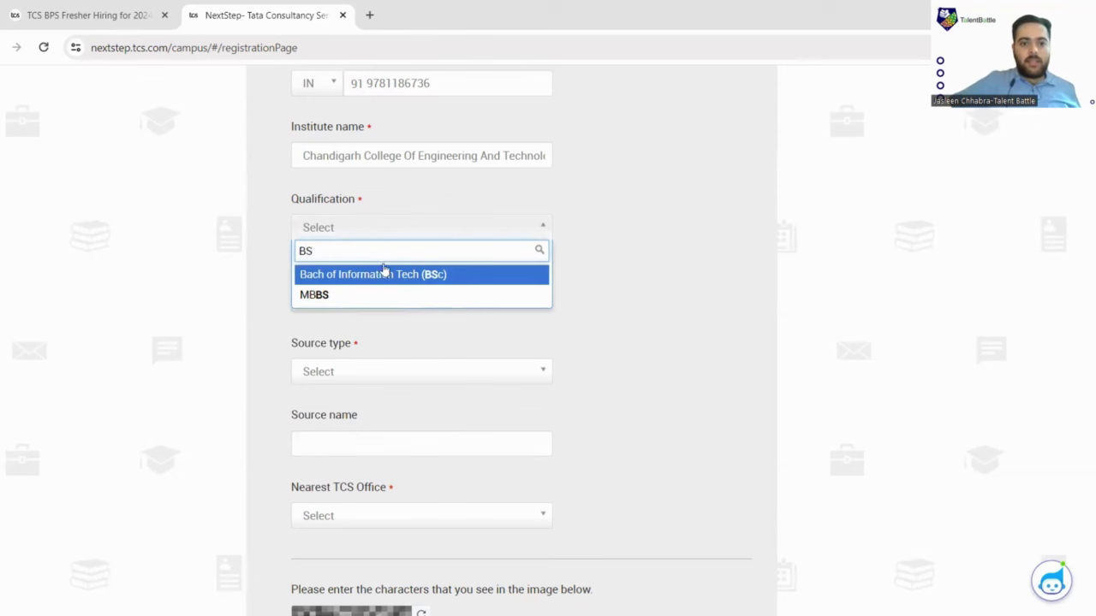
pyautogui.click(395, 276)
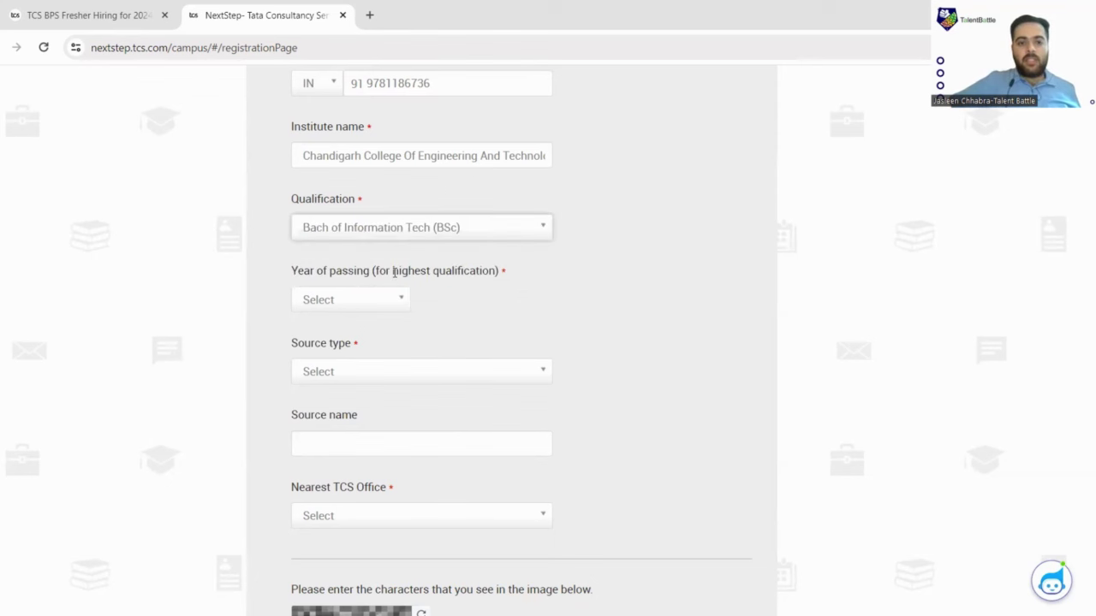
pyautogui.click(457, 232)
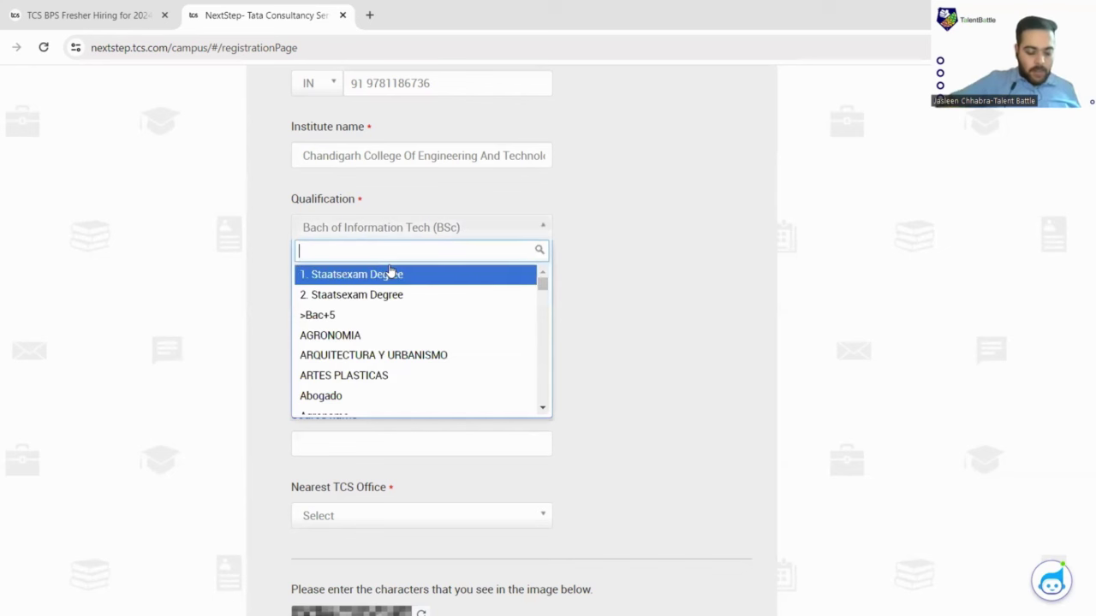
pyautogui.write('BSC')
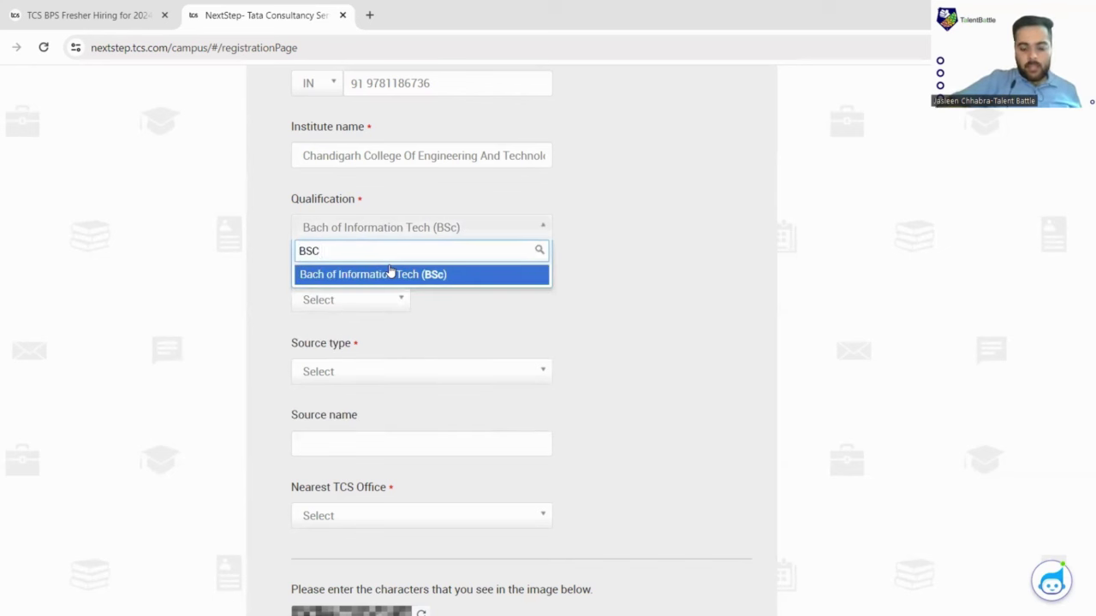
pyautogui.press('BackSpace')
pyautogui.press('BackSpace')
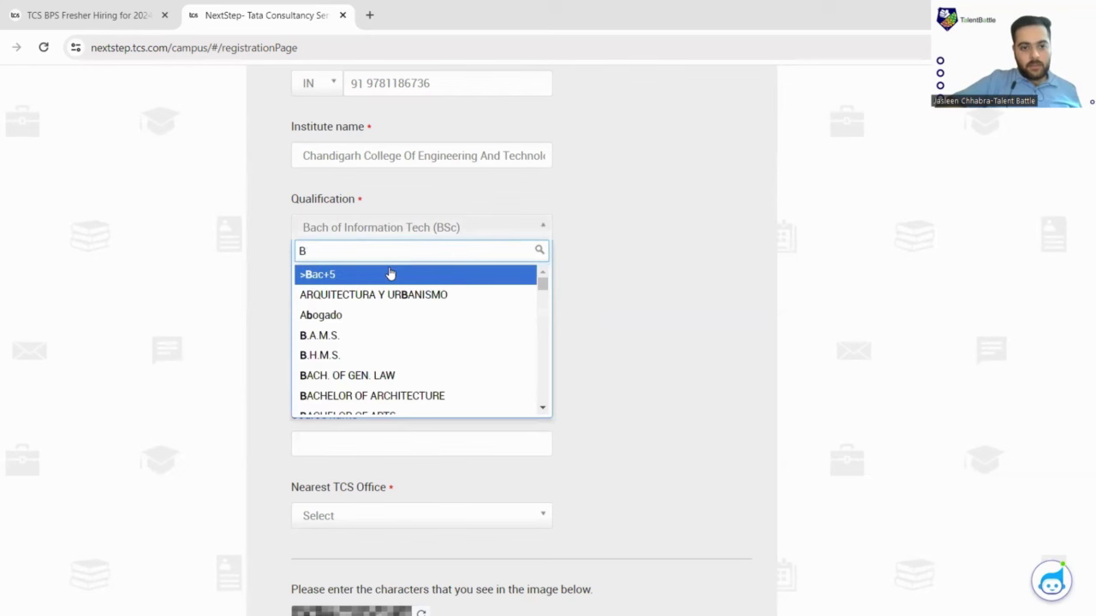
pyautogui.write('sc')
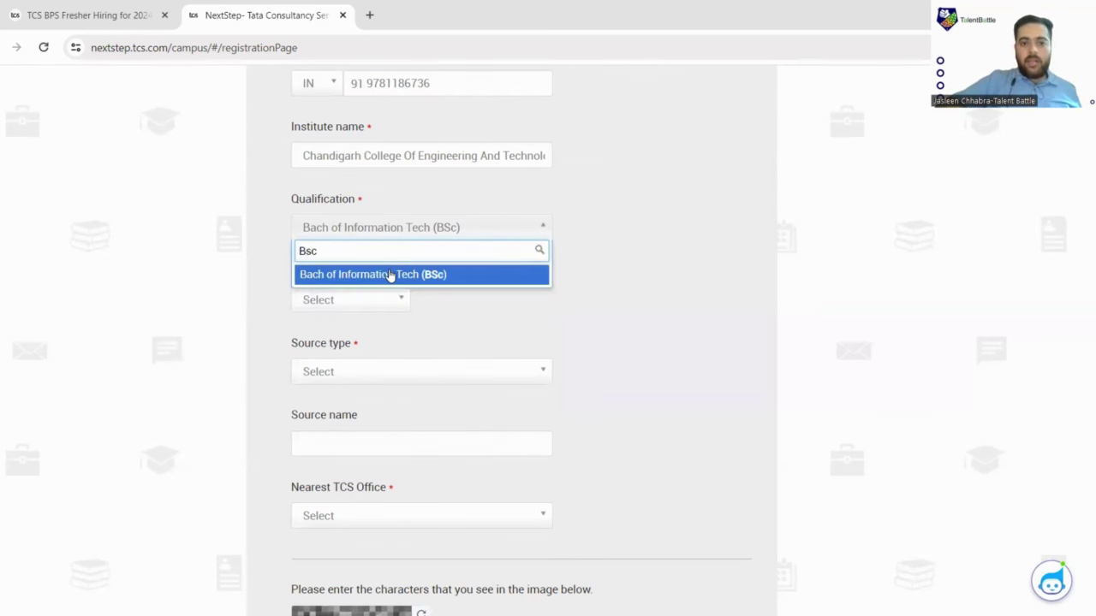
pyautogui.click(546, 268)
pyautogui.scroll(-1, 500, 270)
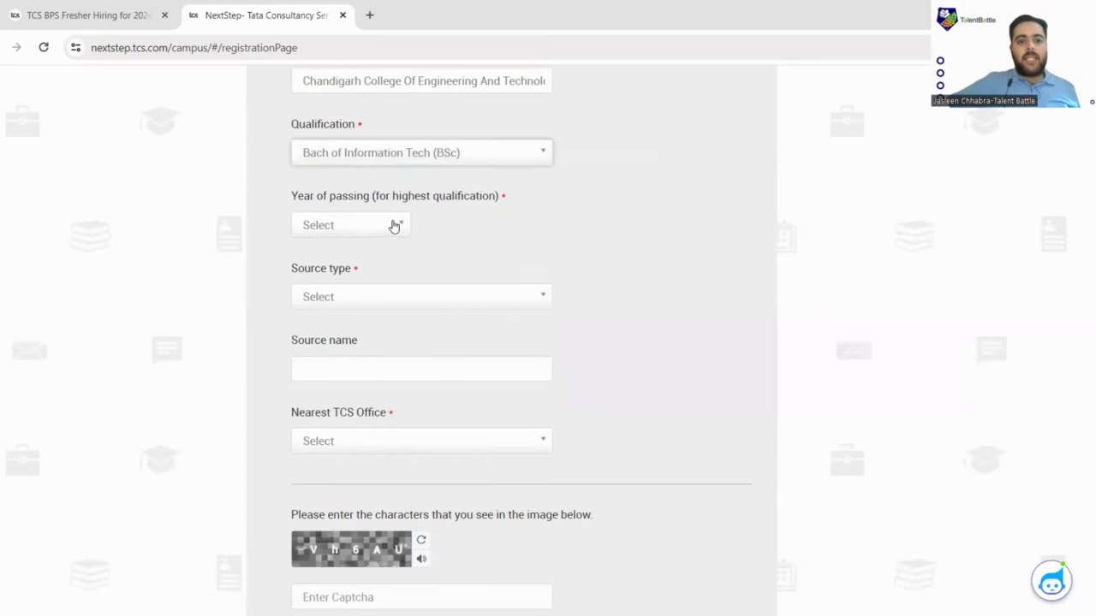
# Set the year of passing to 2024 and the source type to Web.
pyautogui.click(391, 225)
pyautogui.click(341, 342)
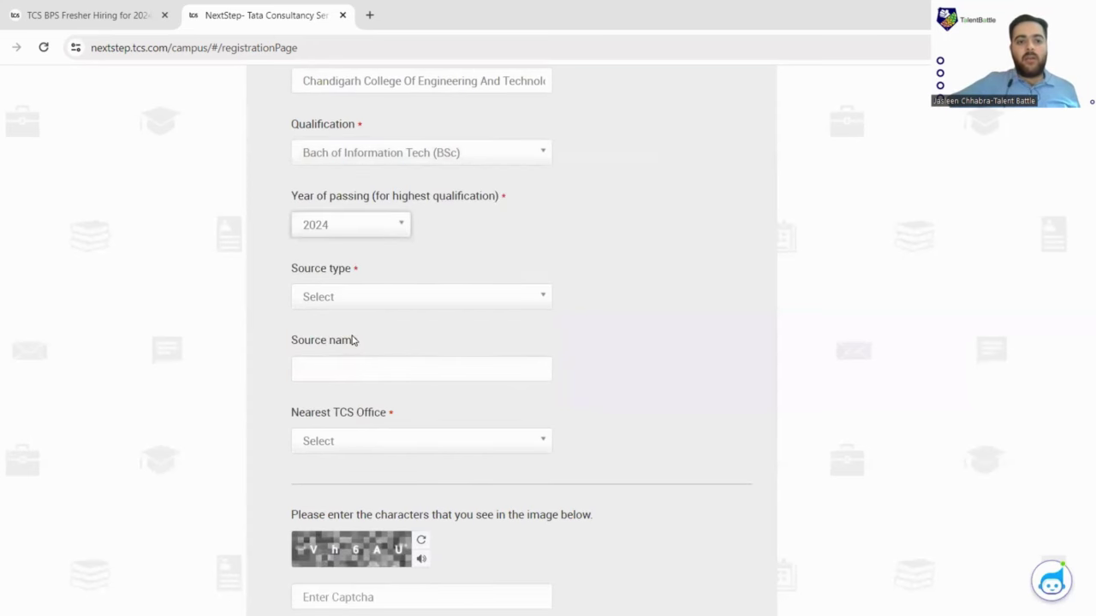
pyautogui.scroll(-1, 351, 340)
pyautogui.click(372, 224)
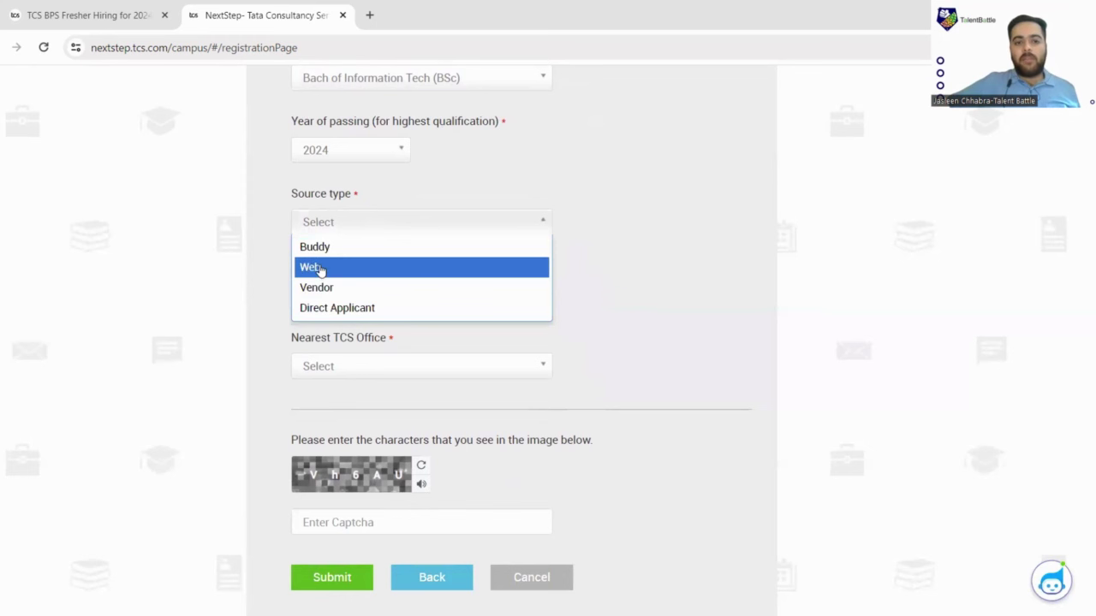
pyautogui.click(326, 267)
pyautogui.scroll(-1, 384, 266)
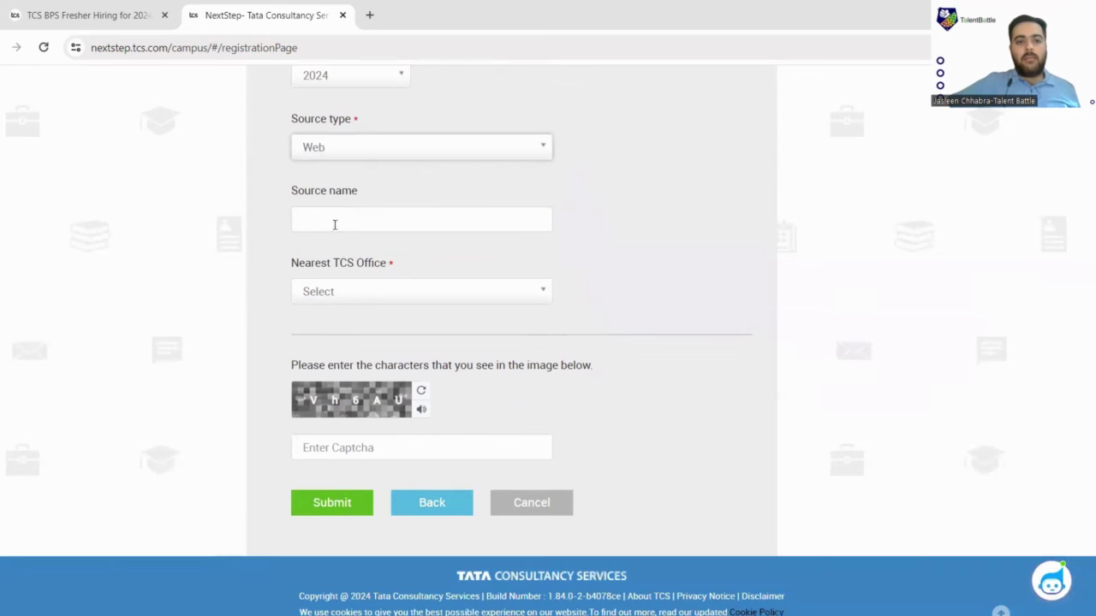
# Enter 'Talent Battle Pvt. Ltd.' as the source name.
pyautogui.click(336, 220)
pyautogui.write('t')
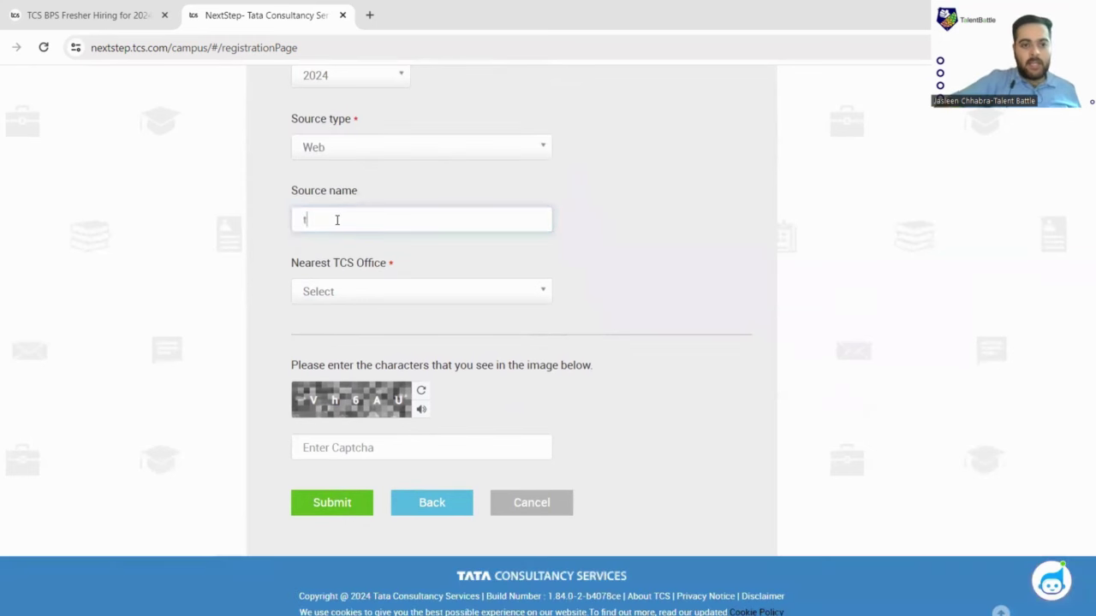
pyautogui.write('ALENT')
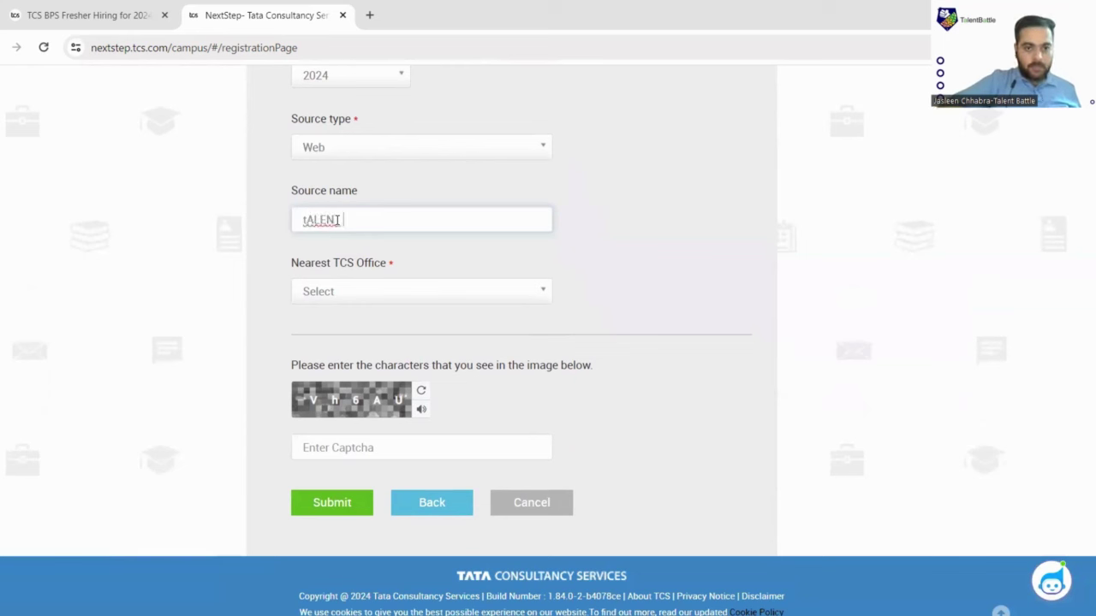
pyautogui.hotkey('ctrl', 'a')
pyautogui.press('BackSpace')
pyautogui.write('Talent')
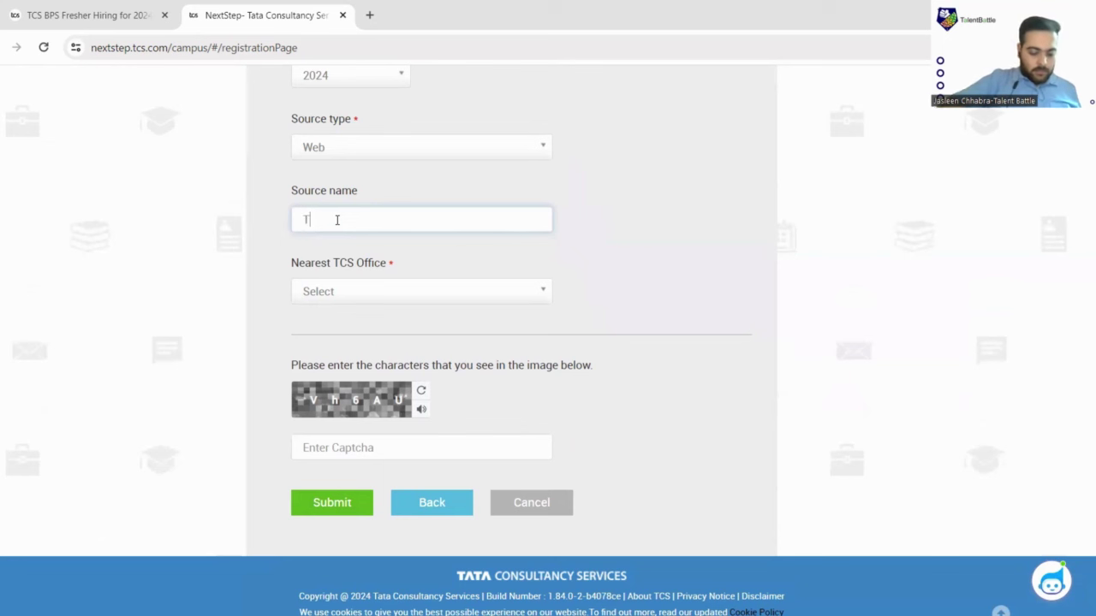
pyautogui.write(' B')
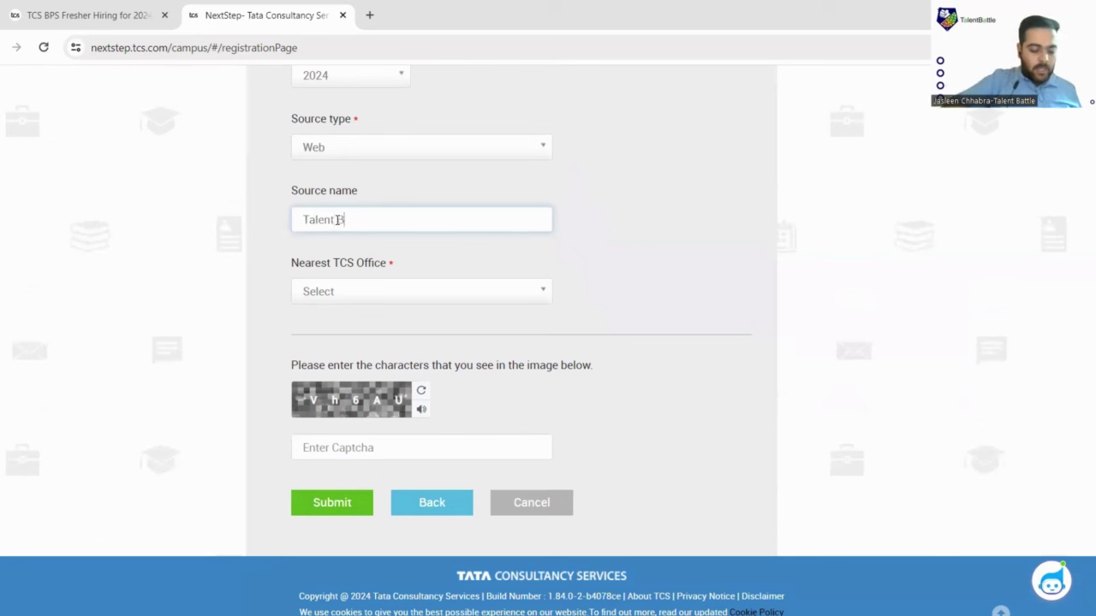
pyautogui.write('attle ')
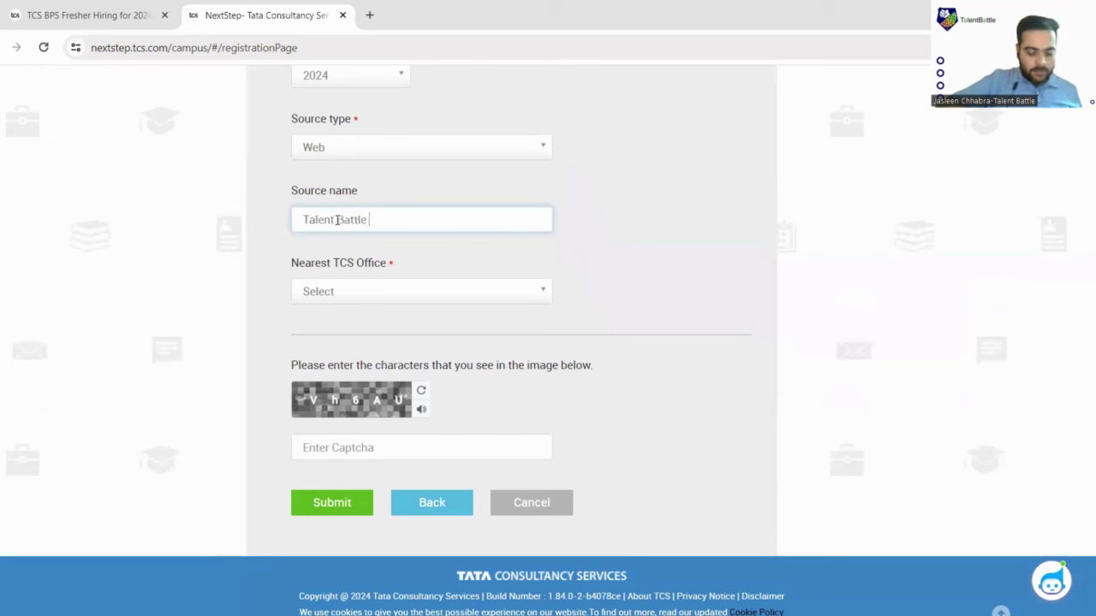
pyautogui.write('Pvt. ')
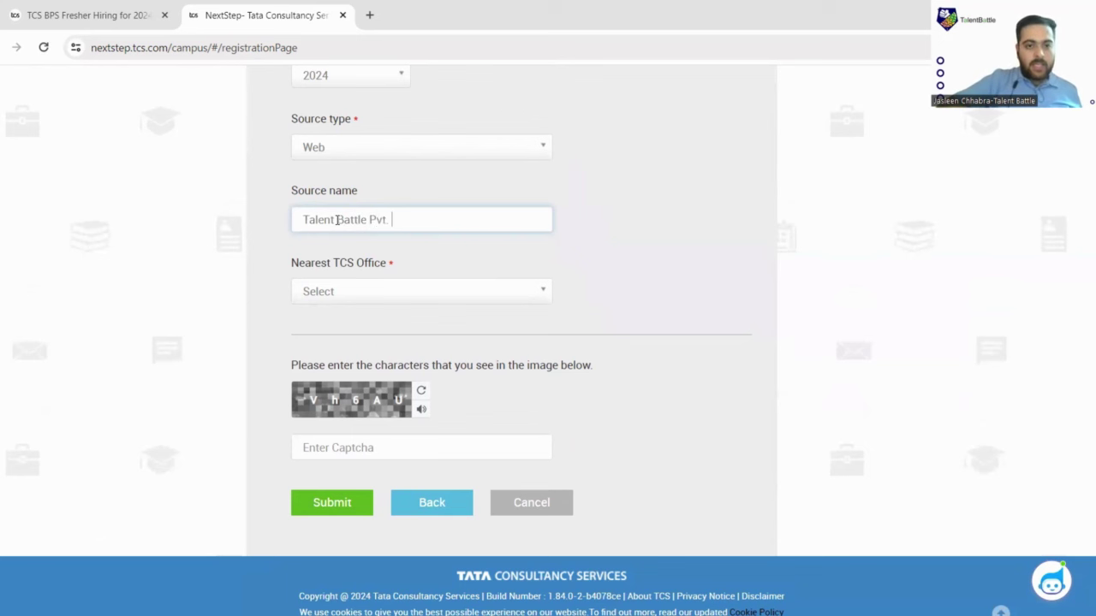
pyautogui.write('Ltd.')
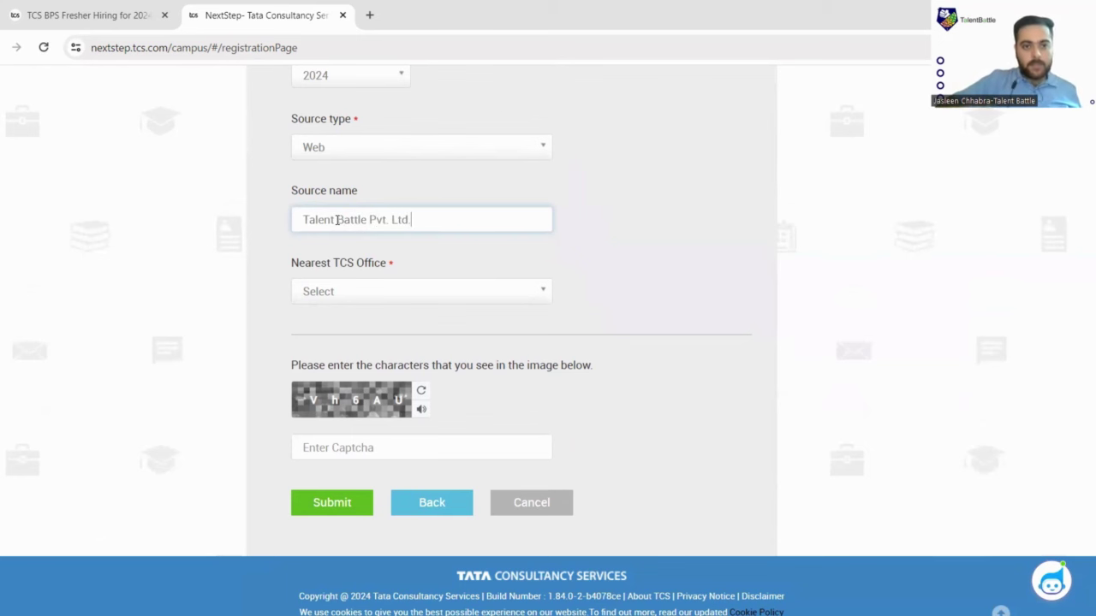
pyautogui.scroll(-1, 410, 257)
# Choose Bangalore as the nearest TCS office.
pyautogui.click(475, 284)
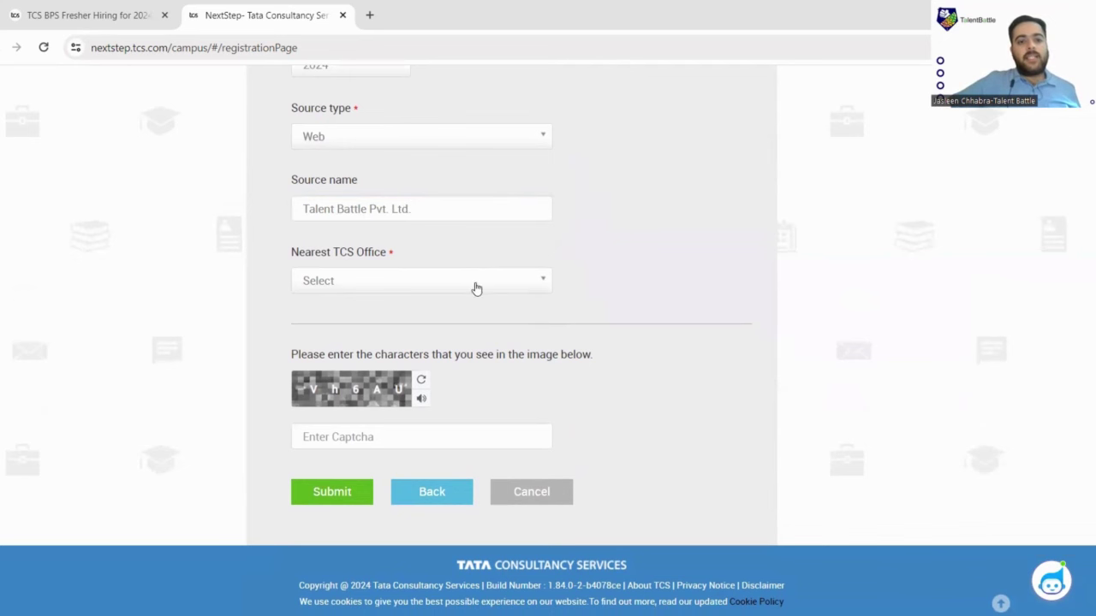
pyautogui.scroll(-2, 358, 389)
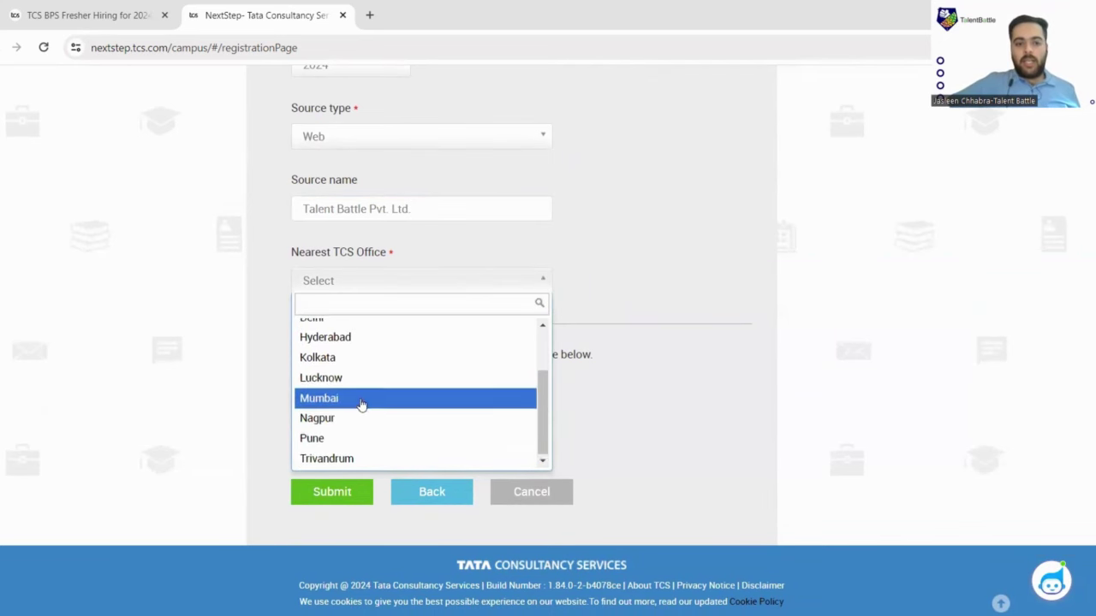
pyautogui.scroll(2, 360, 385)
pyautogui.click(364, 351)
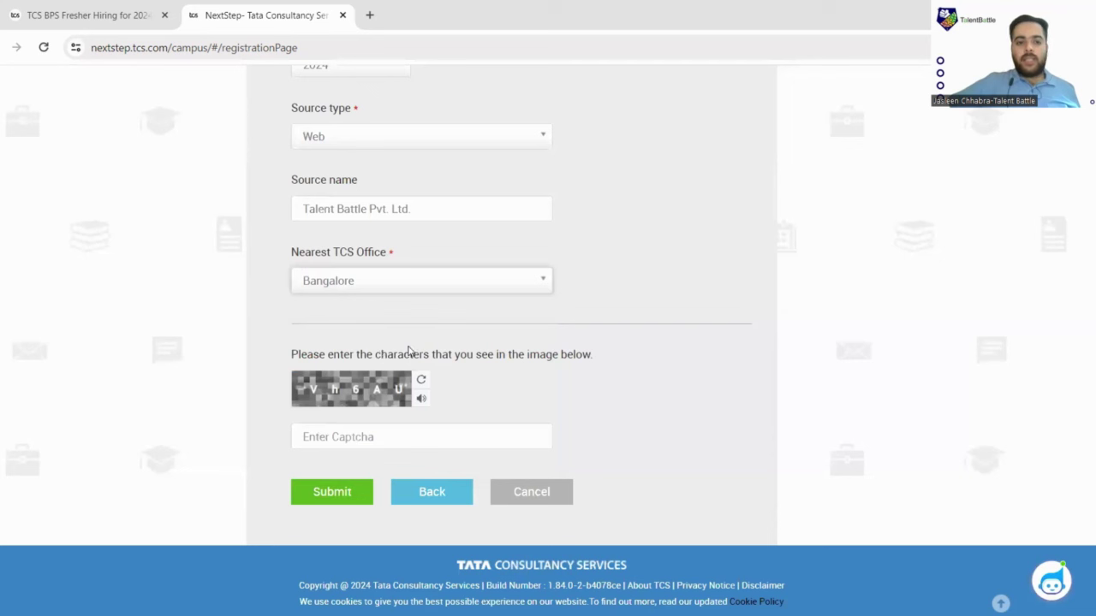
# Enter the captcha, submit the registration, and confirm the e-mail and mobile number.
pyautogui.click(387, 427)
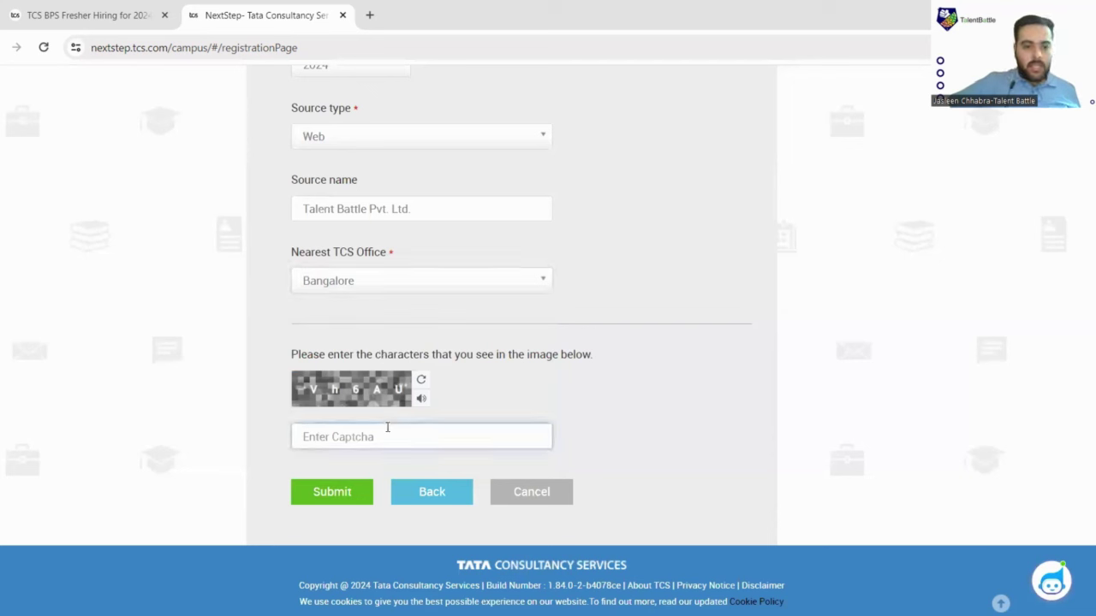
pyautogui.write('V')
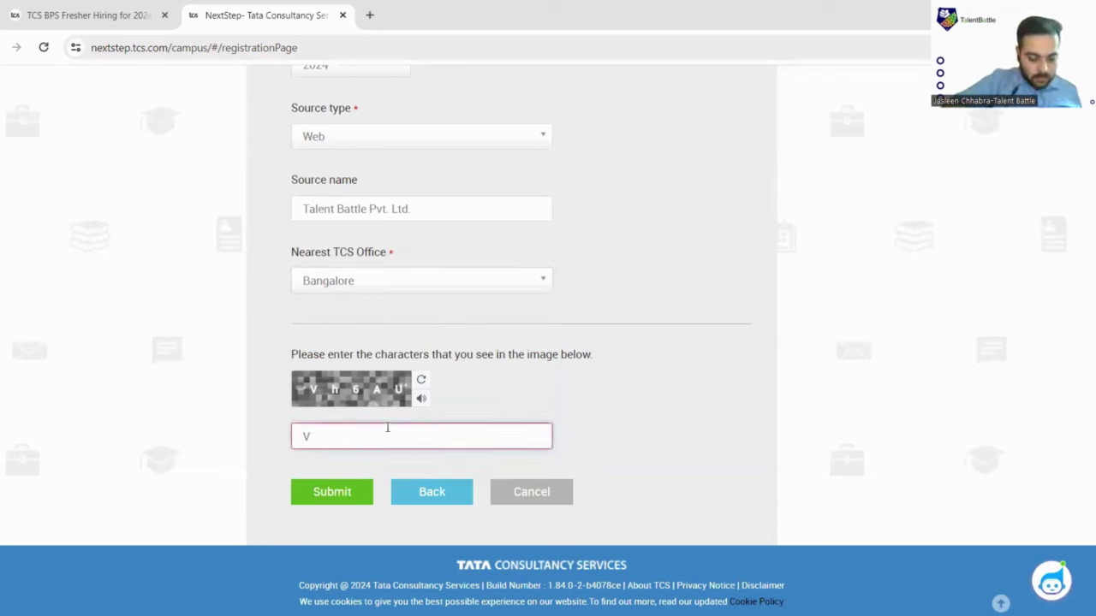
pyautogui.write('h6A')
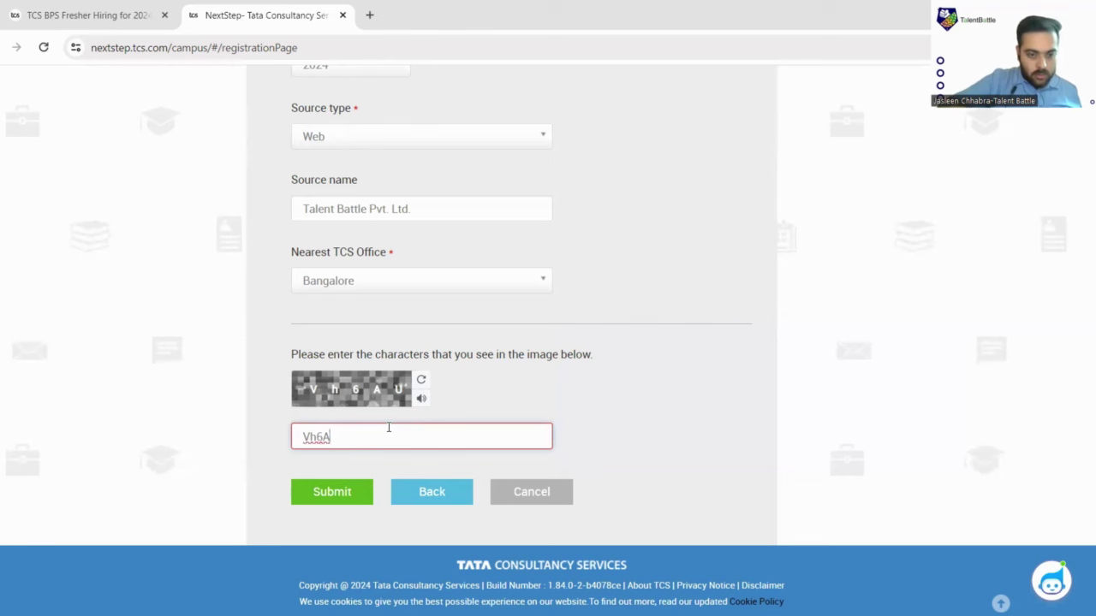
pyautogui.write('U')
pyautogui.click(350, 495)
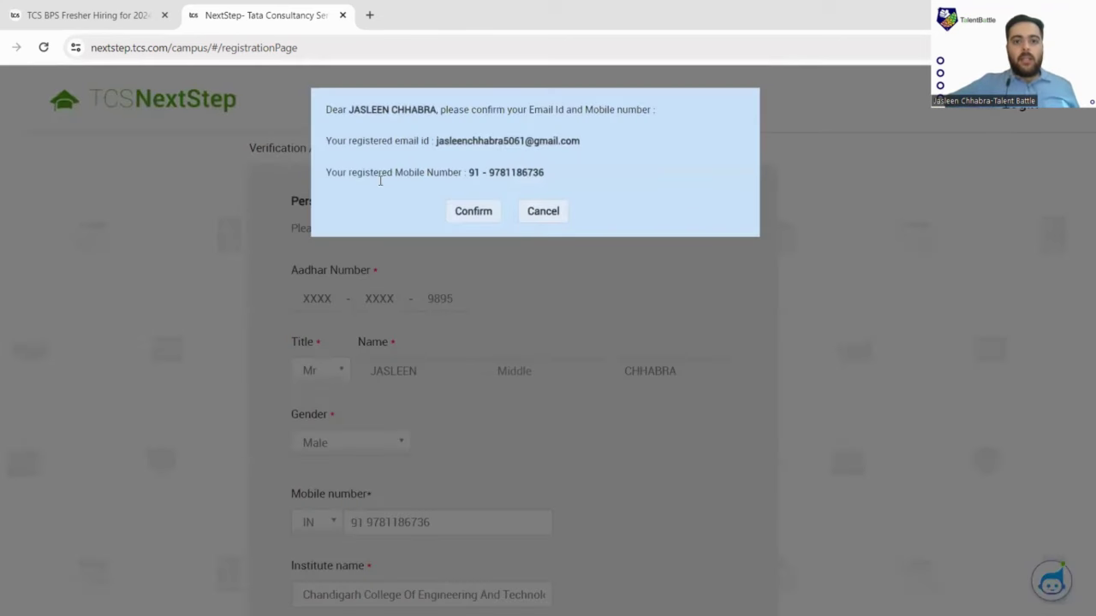
pyautogui.click(473, 211)
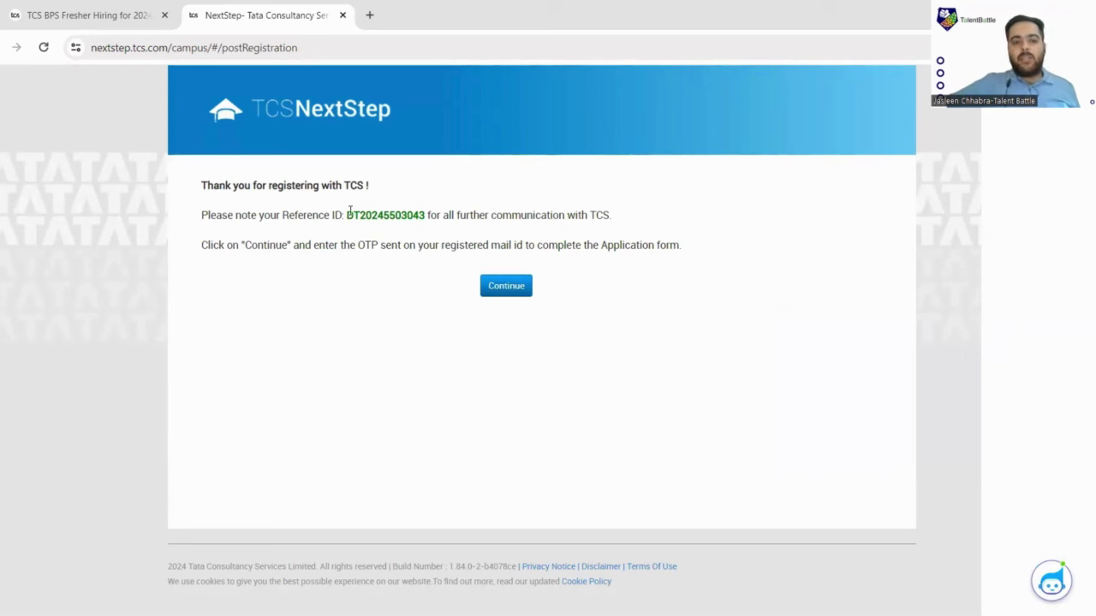
# Select the registration Reference ID, then continue to the application form.
pyautogui.moveTo(350, 211); pyautogui.dragTo(428, 216)
pyautogui.click(430, 216)
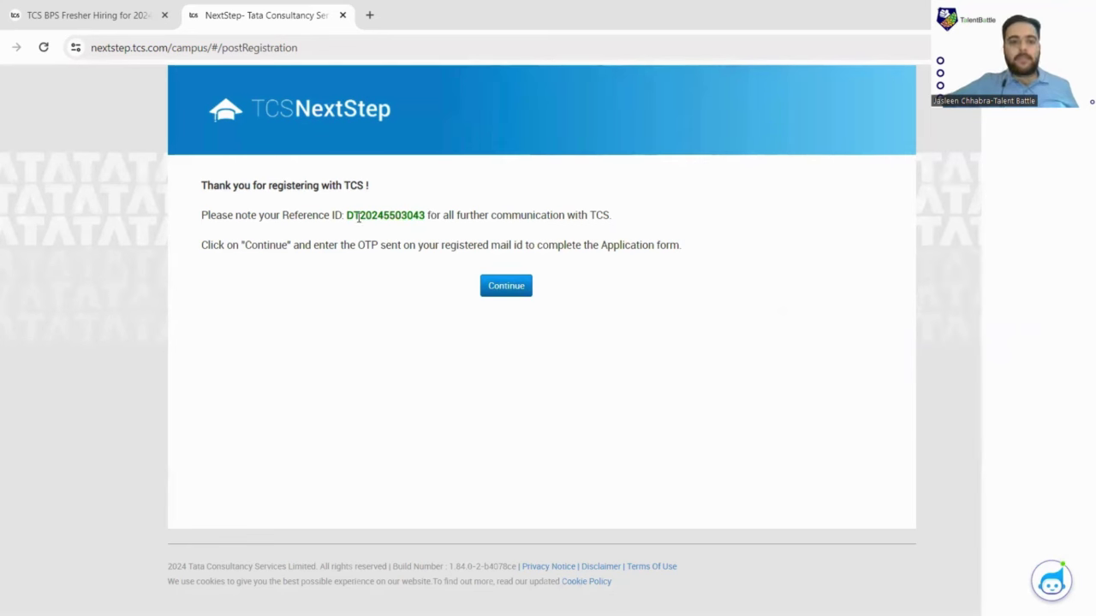
pyautogui.moveTo(348, 216); pyautogui.dragTo(426, 216)
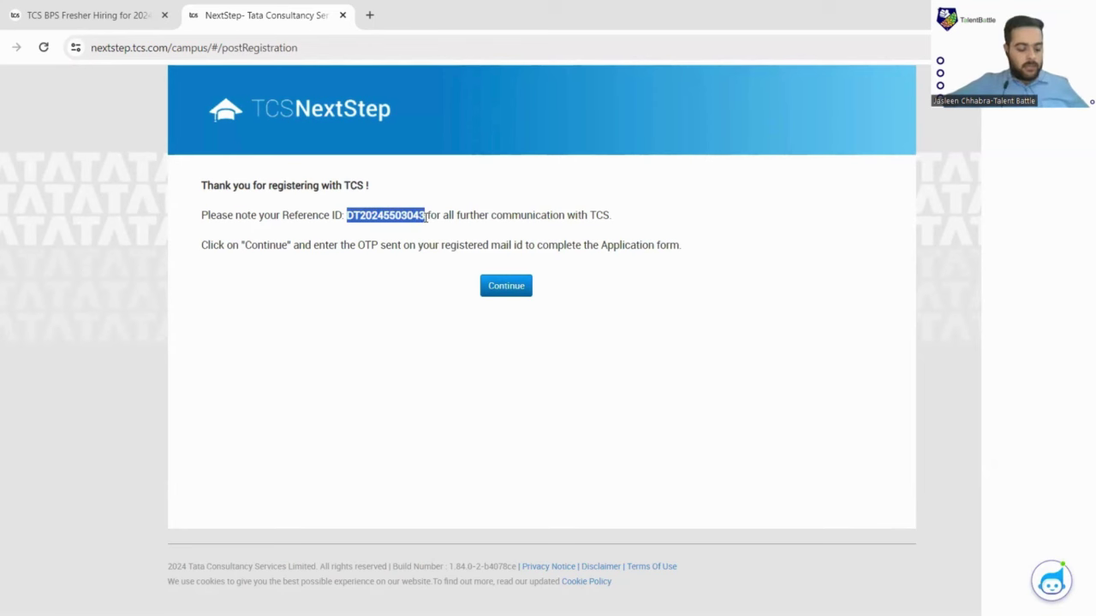
pyautogui.click(500, 289)
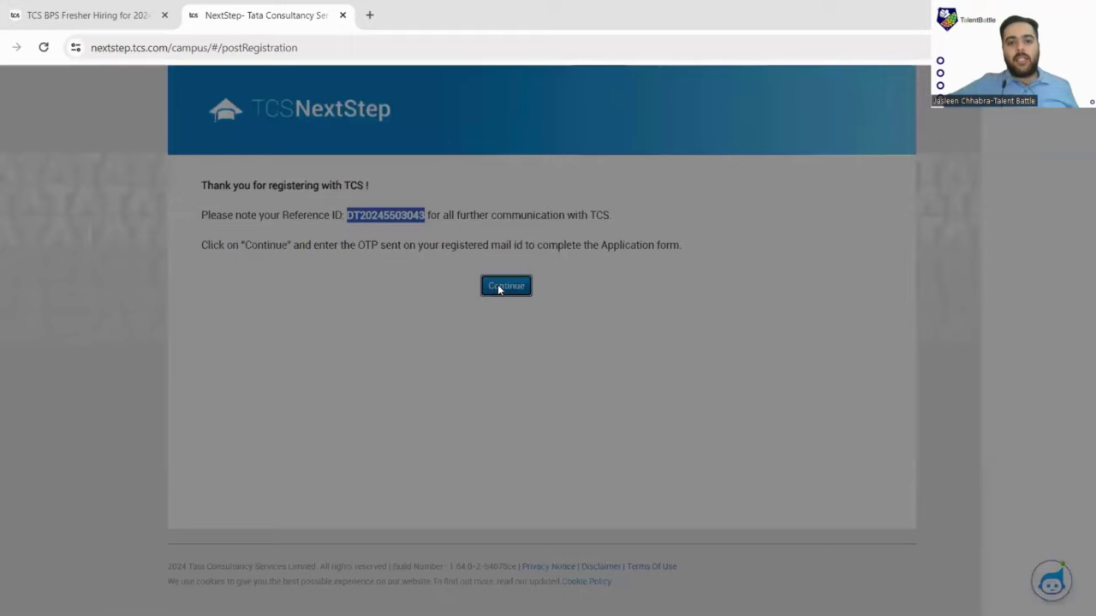
# Enter the characters from the captcha image and submit them to bring up OTP verification.
pyautogui.click(501, 239)
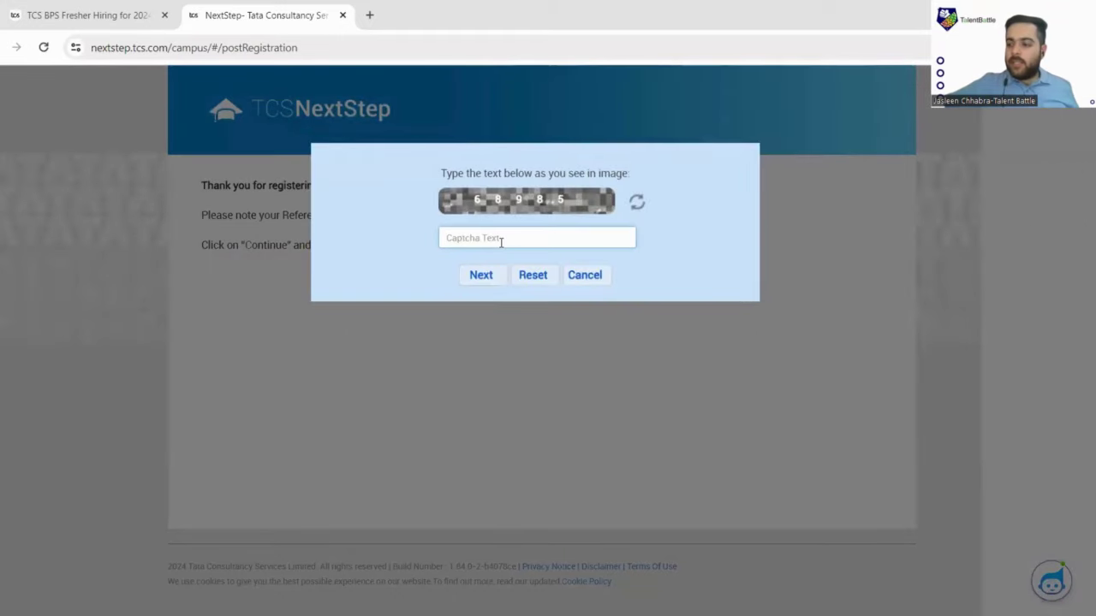
pyautogui.write('689')
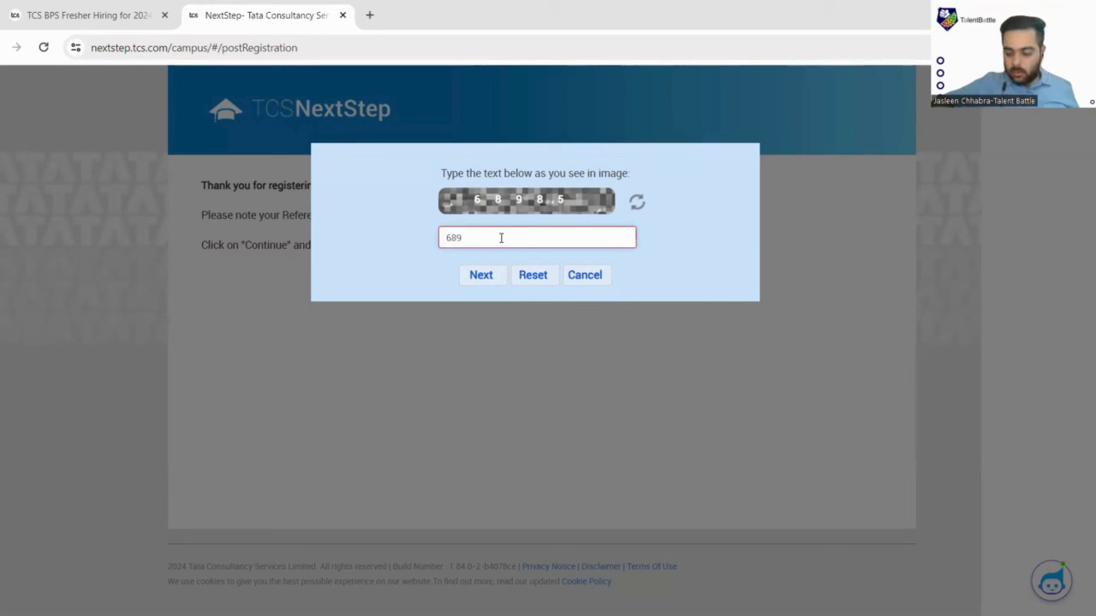
pyautogui.write('85')
pyautogui.click(497, 276)
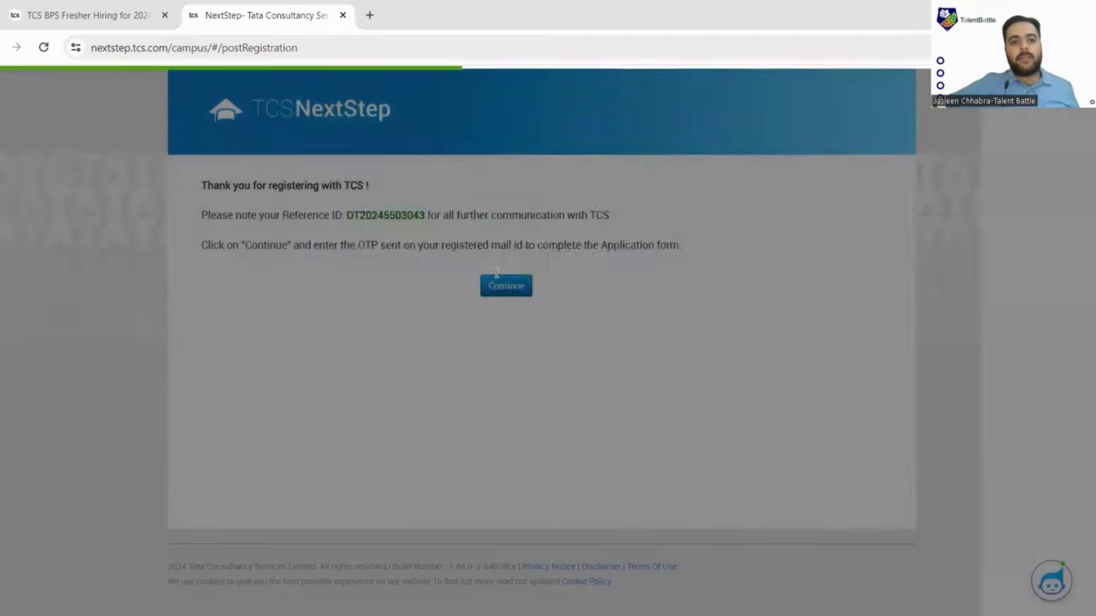
pyautogui.click(498, 283)
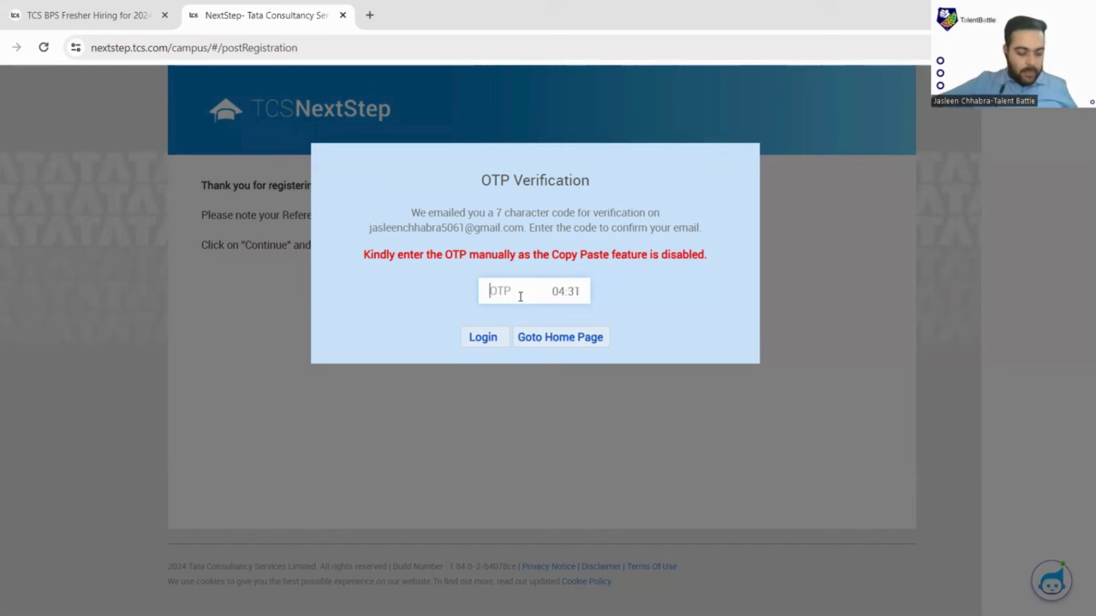
# Enter the 7-character OTP from the e-mail and log in to the NextStep home page.
pyautogui.write('123')
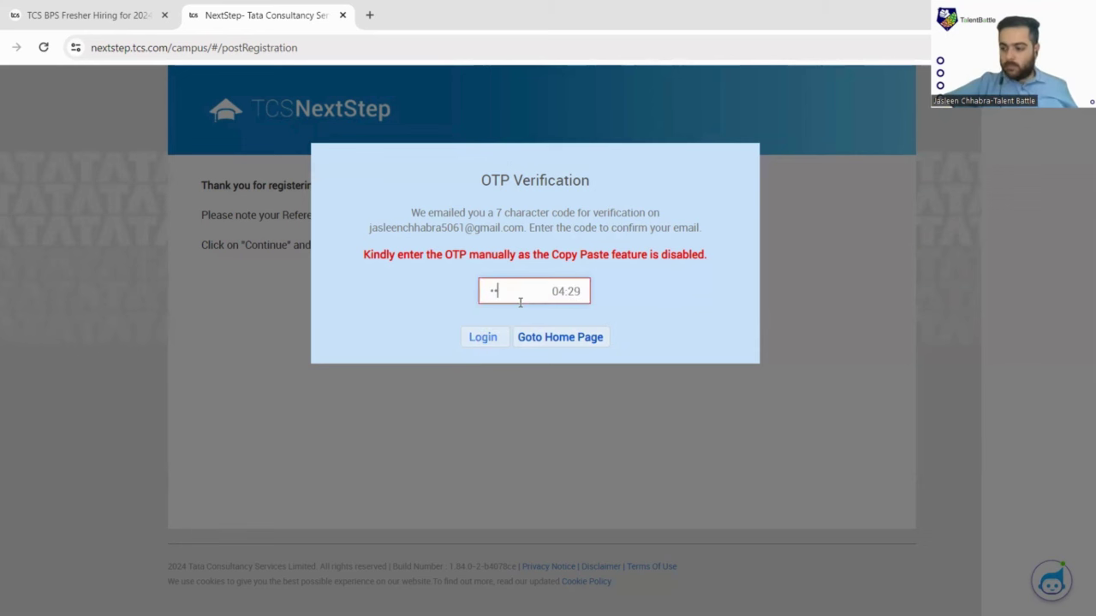
pyautogui.write('4')
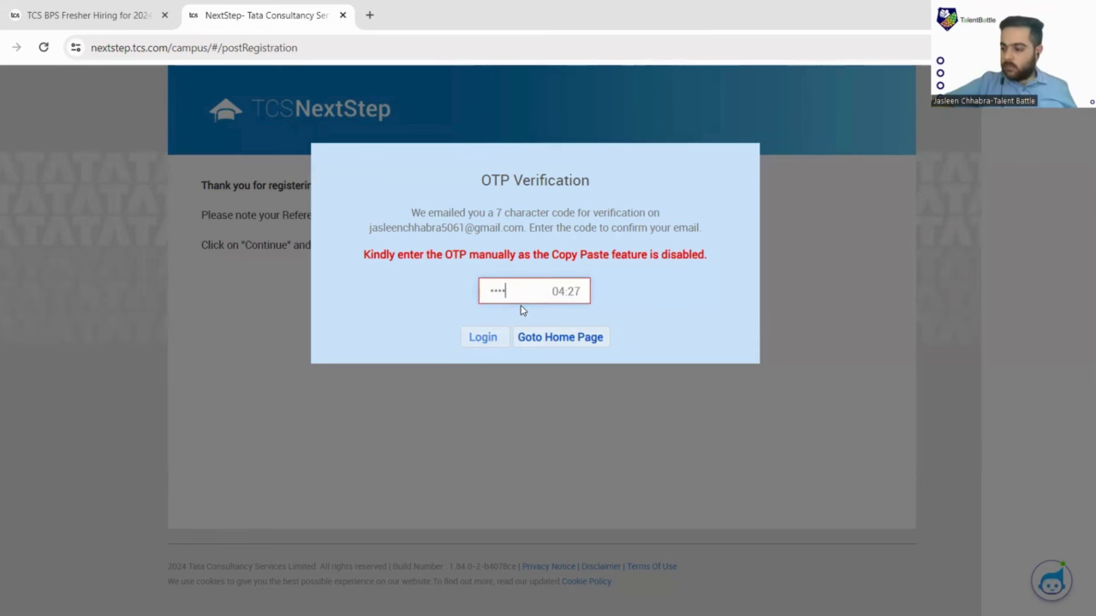
pyautogui.write('56')
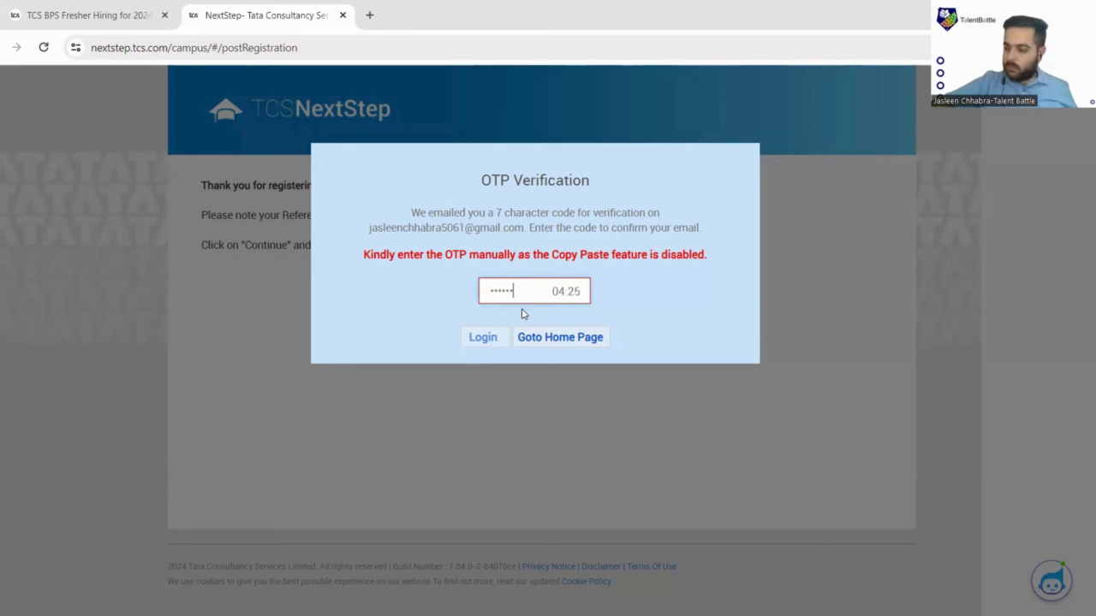
pyautogui.write('7')
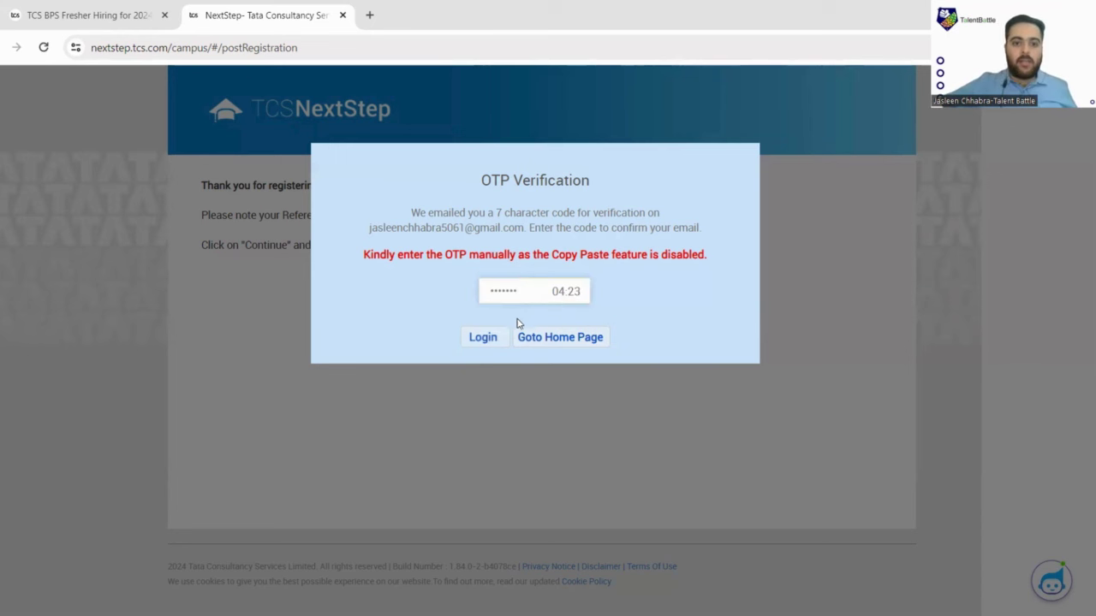
pyautogui.click(500, 339)
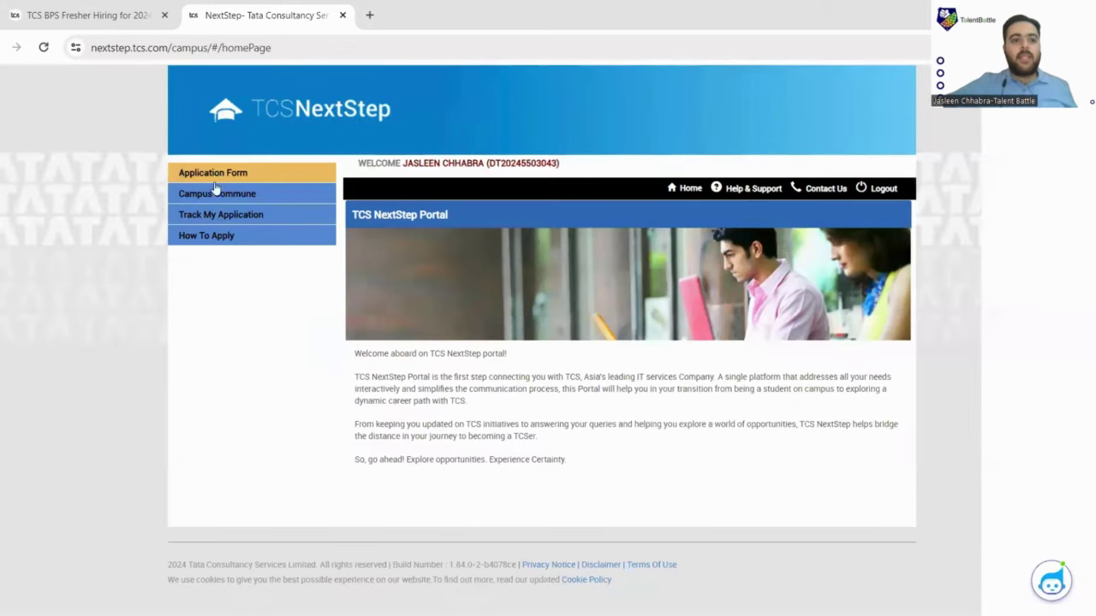
# Open the Application Form from the left menu and scroll through its important instructions.
pyautogui.click(227, 178)
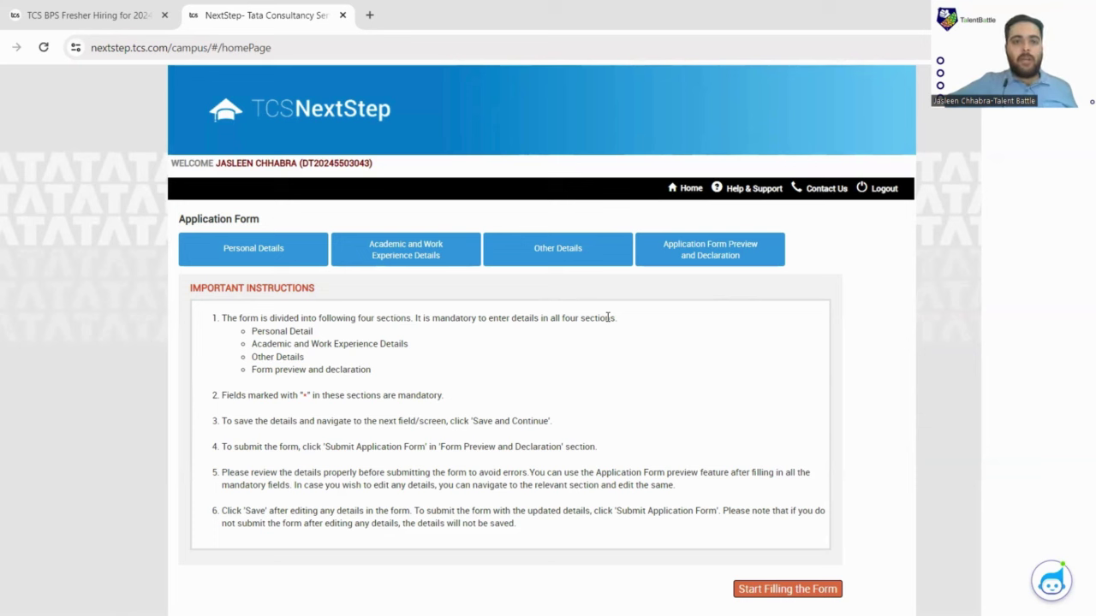
pyautogui.scroll(-1, 480, 267)
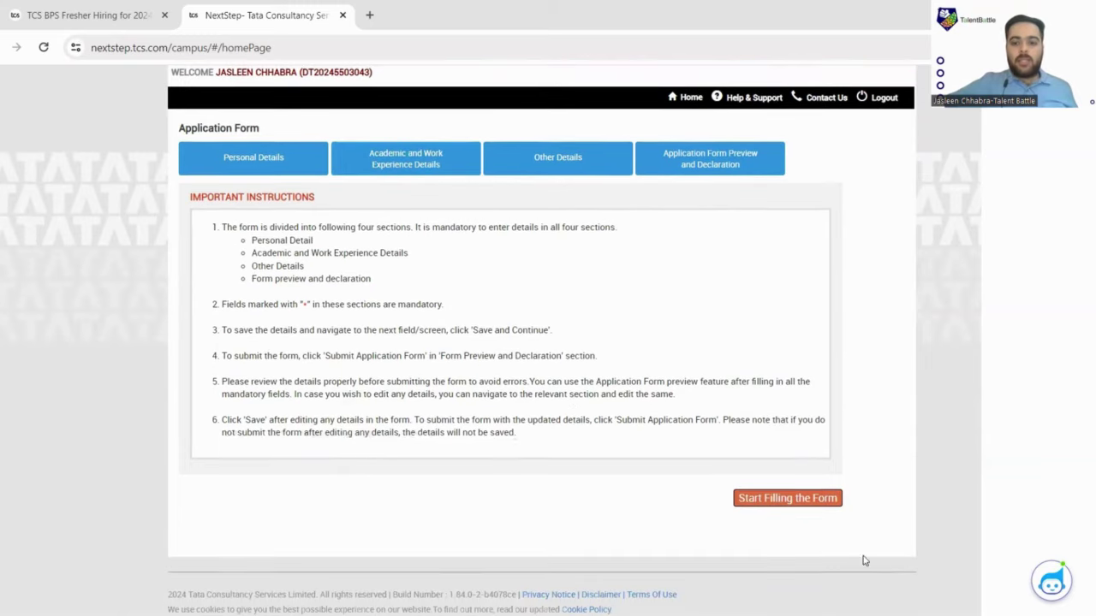
# Start filling the form and answer Yes to the permanent and present addresses being the same.
pyautogui.click(783, 499)
pyautogui.scroll(-3, 603, 327)
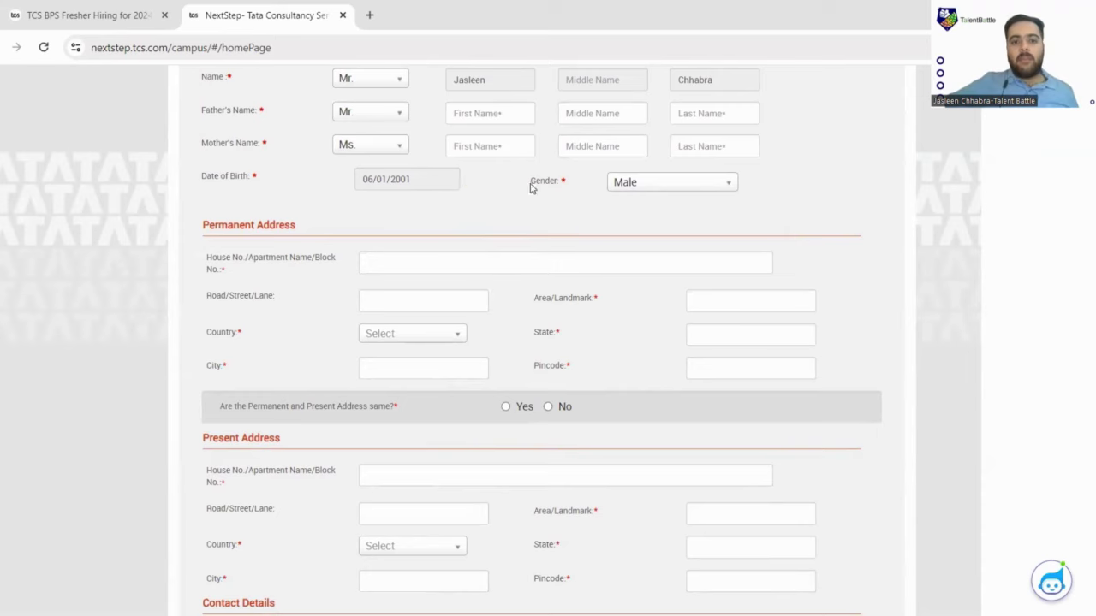
pyautogui.scroll(-1, 257, 227)
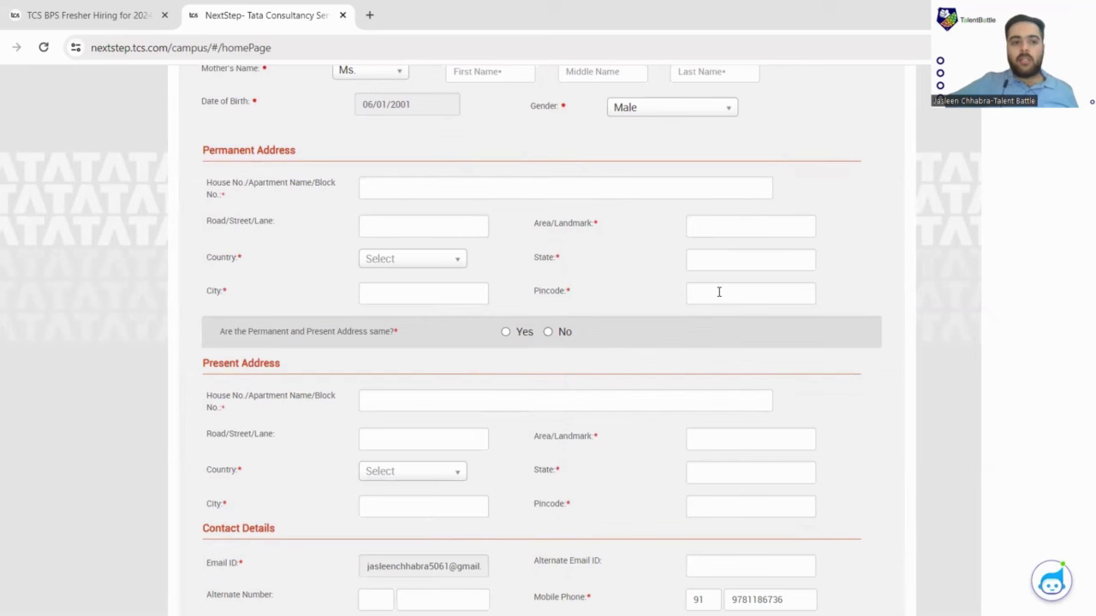
pyautogui.scroll(-2, 313, 256)
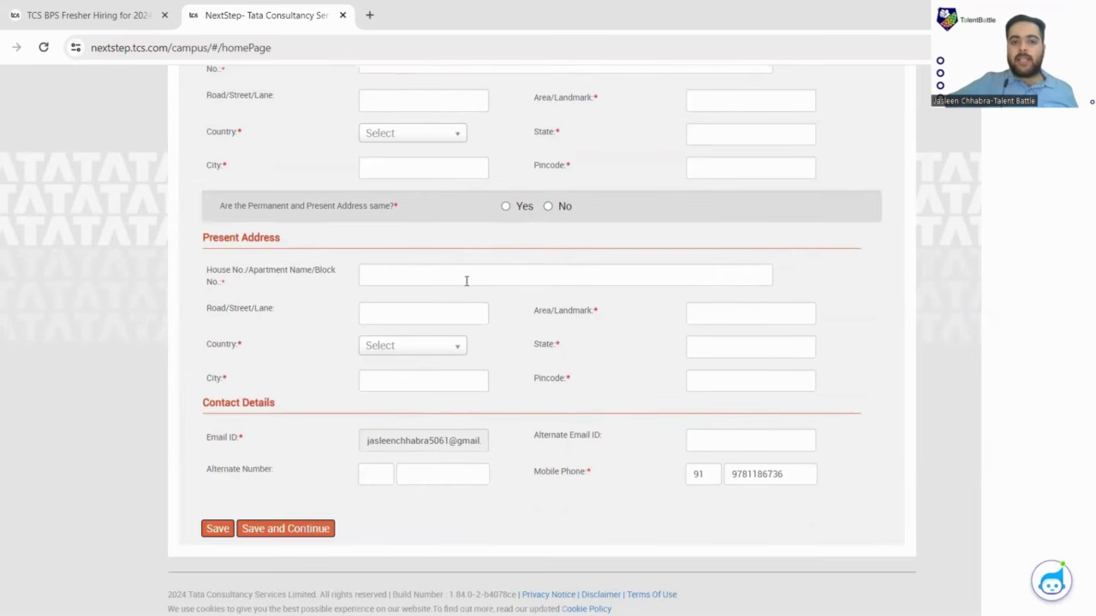
pyautogui.click(506, 207)
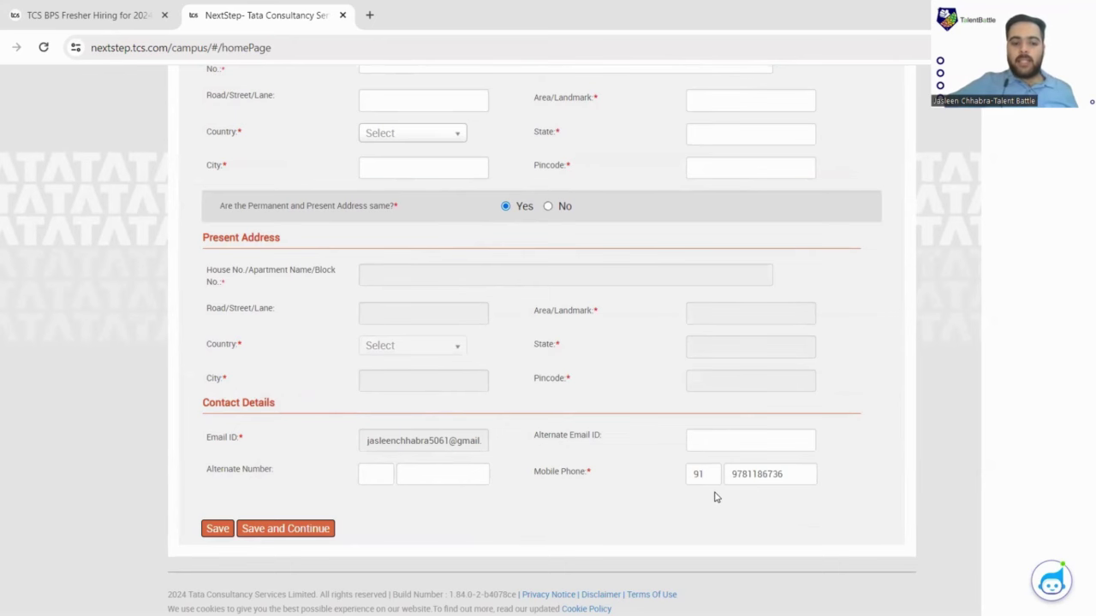
pyautogui.scroll(6, 641, 294)
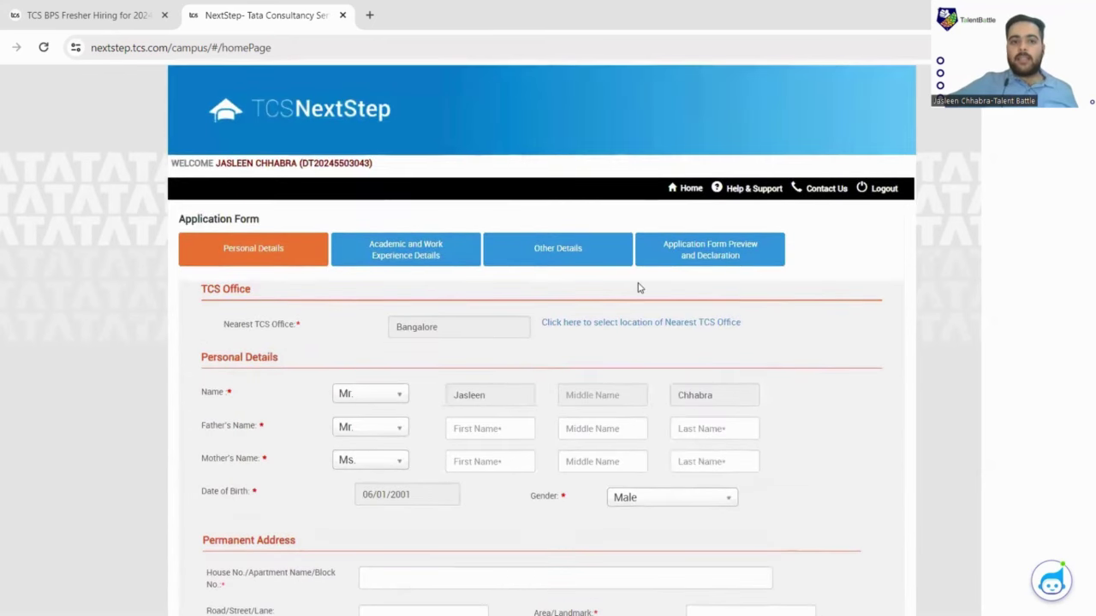
pyautogui.scroll(-2, 641, 289)
pyautogui.scroll(-1, 629, 131)
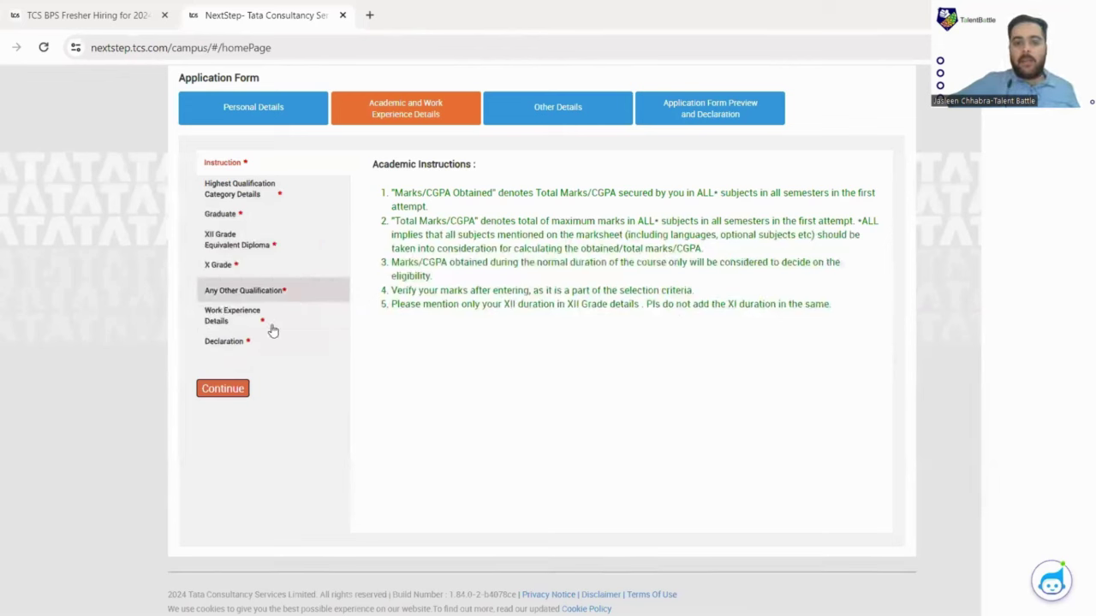
# Continue past the academic instructions and save the highest qualification to reach the Graduate details.
pyautogui.click(228, 390)
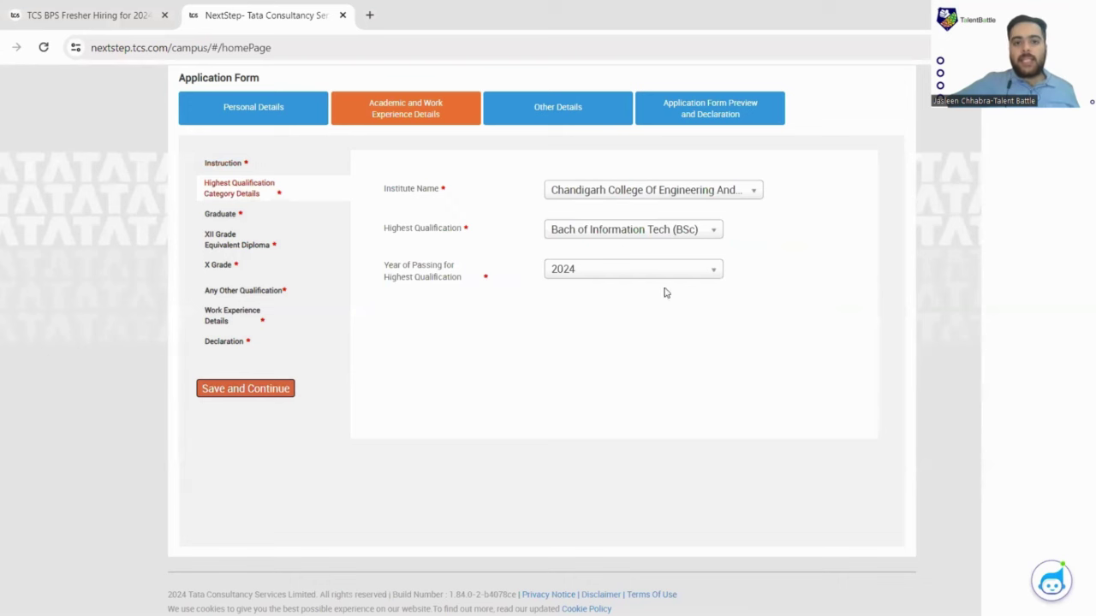
pyautogui.click(264, 390)
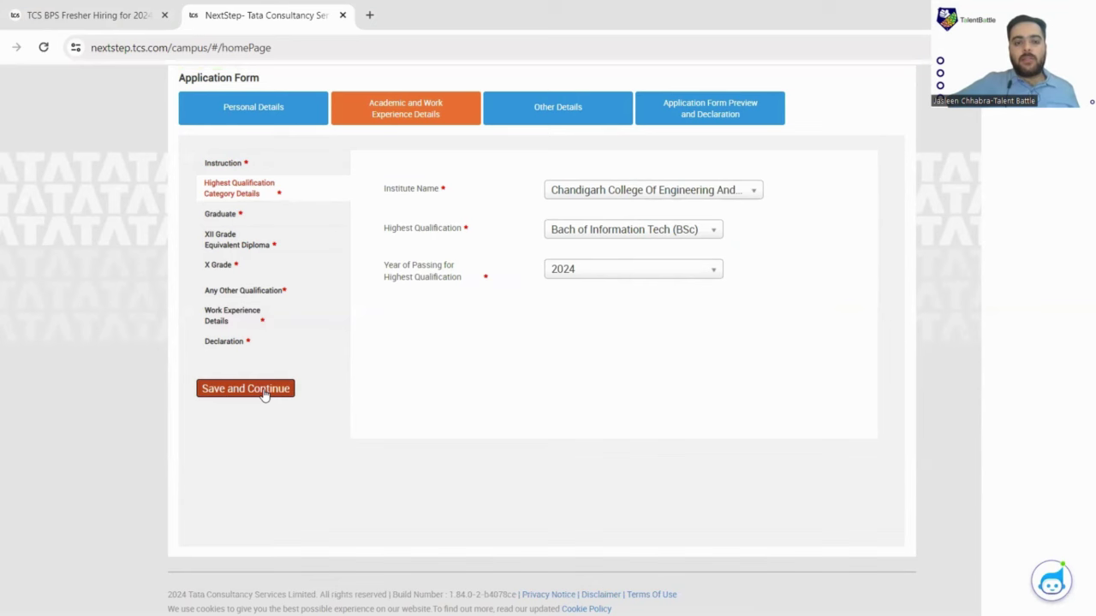
pyautogui.click(254, 219)
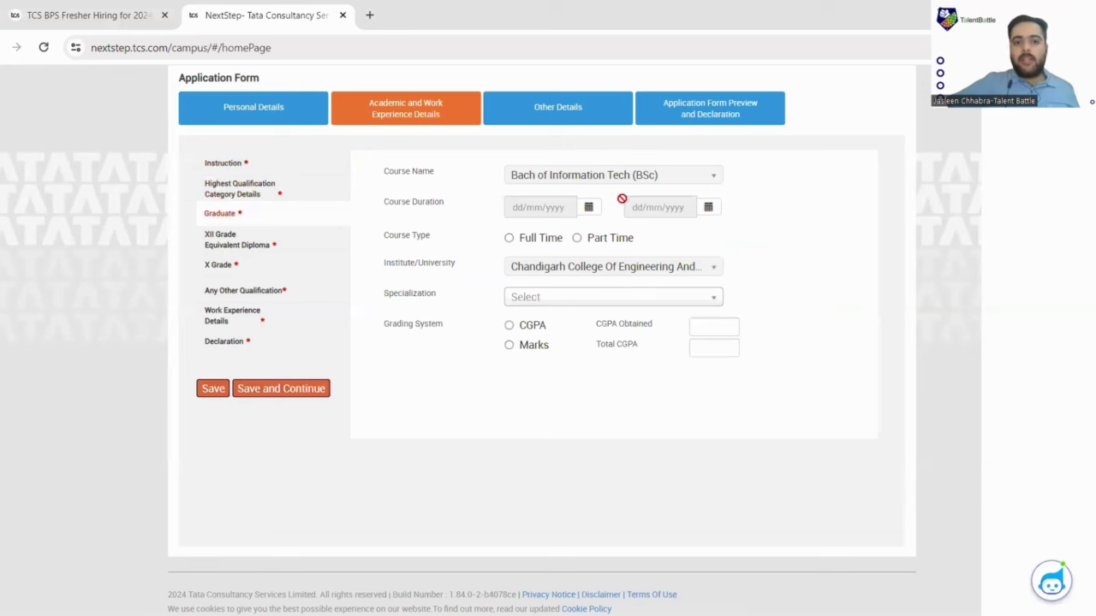
# Set the graduate course to CGPA grading and Full Time, then switch to XII Grade unsaved.
pyautogui.click(532, 326)
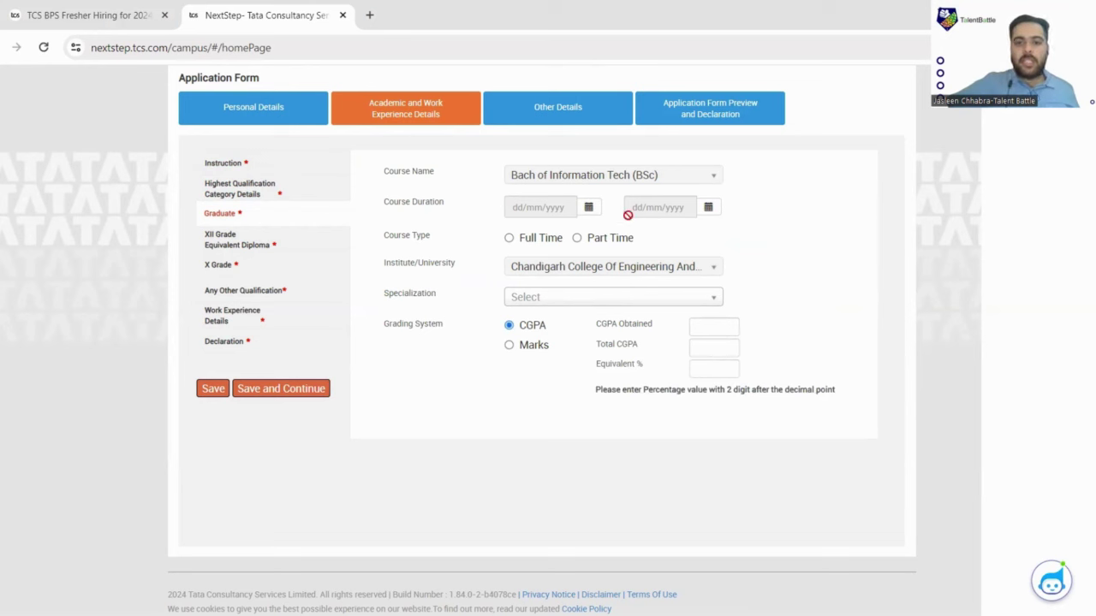
pyautogui.click(509, 238)
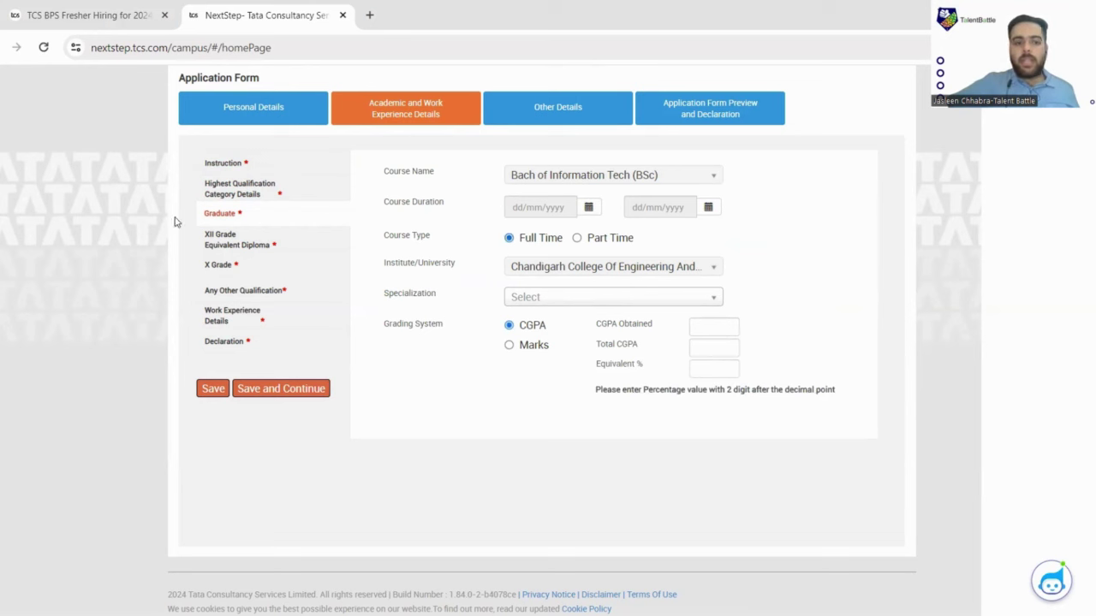
pyautogui.click(229, 241)
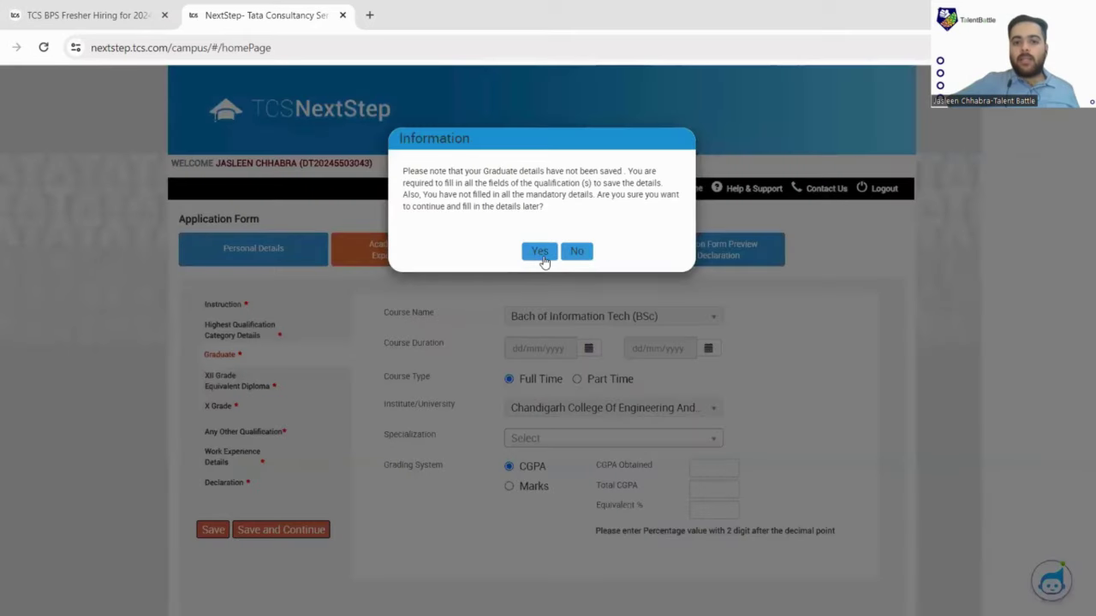
pyautogui.click(540, 252)
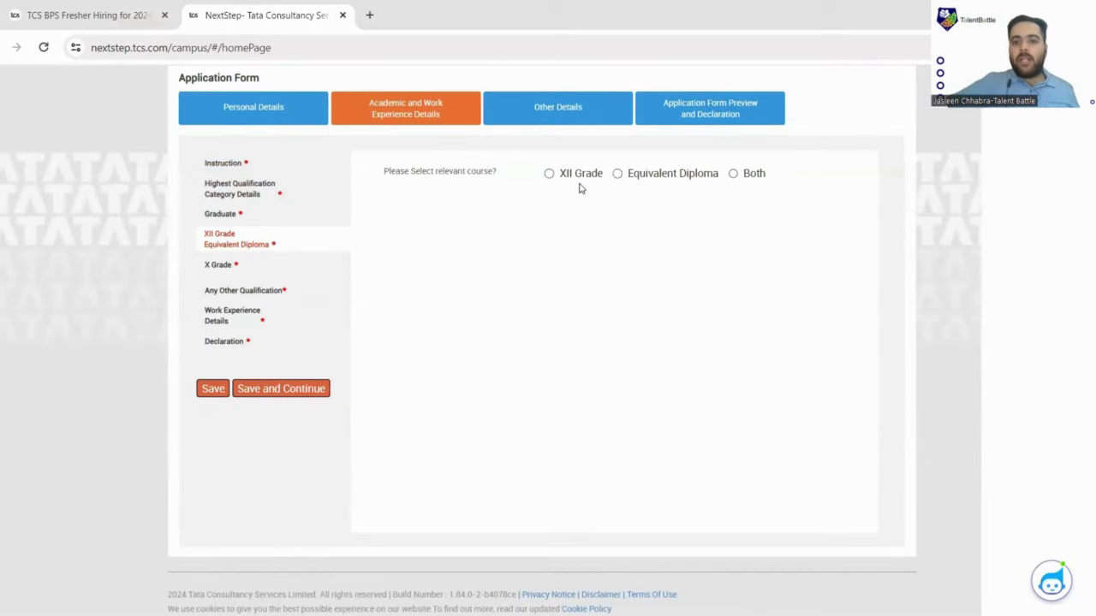
# Choose XII Grade as the relevant course, then move on to X Grade without saving.
pyautogui.click(581, 175)
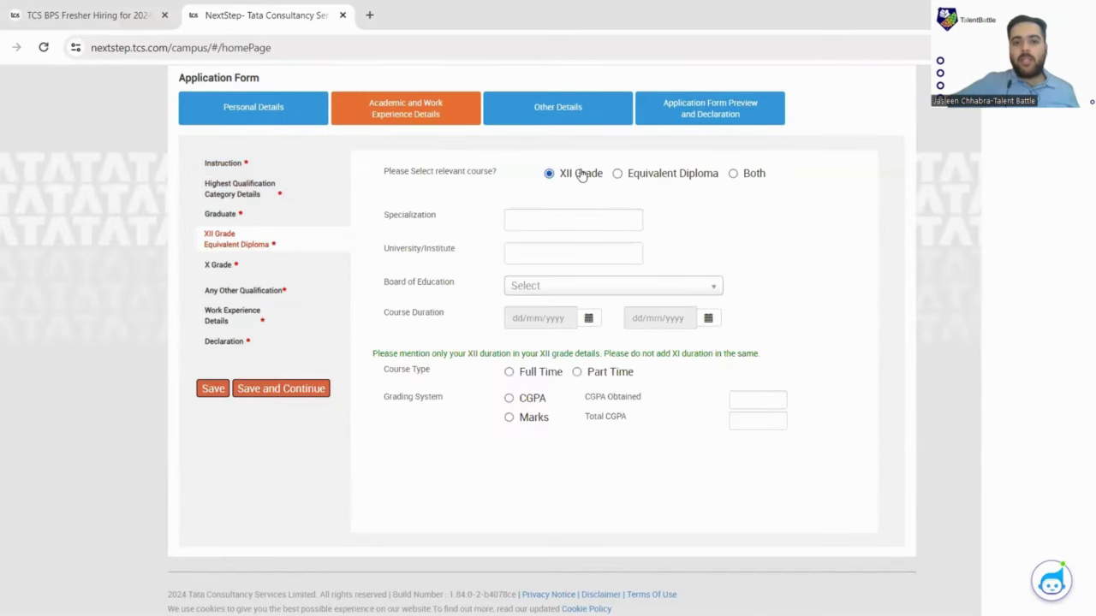
pyautogui.click(241, 268)
pyautogui.click(539, 250)
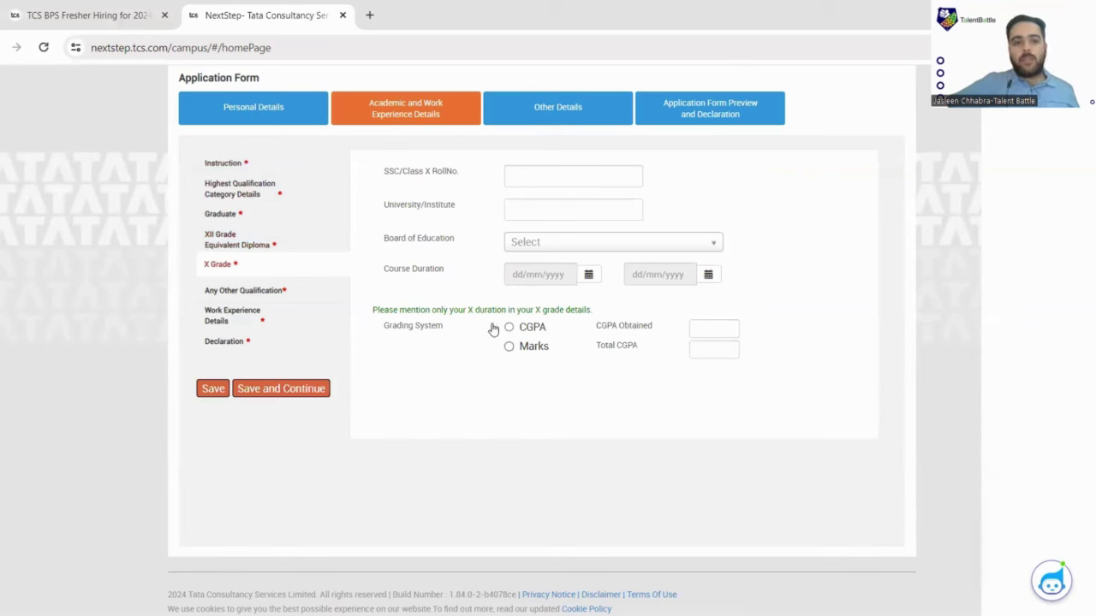
# Answer No to any other qualification and to relevant work experience, then bring up Declaration.
pyautogui.click(262, 296)
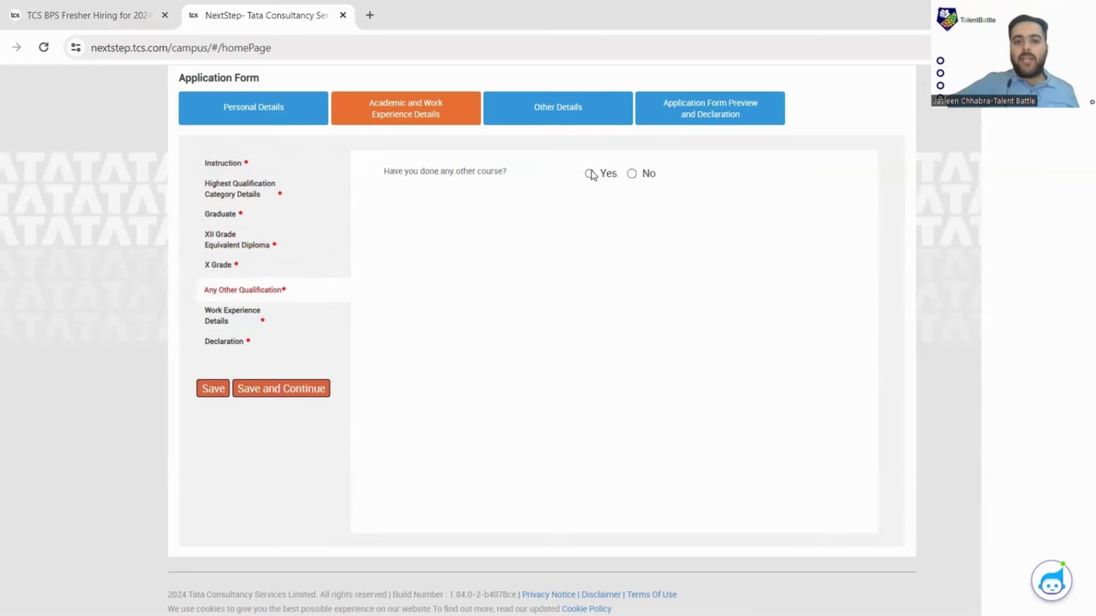
pyautogui.click(634, 176)
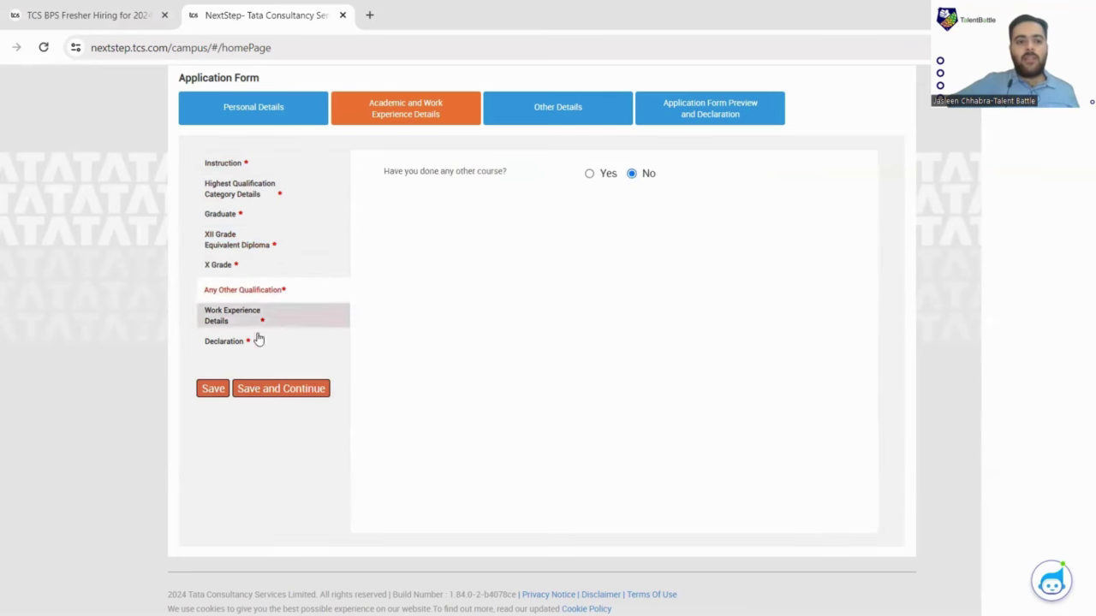
pyautogui.click(259, 319)
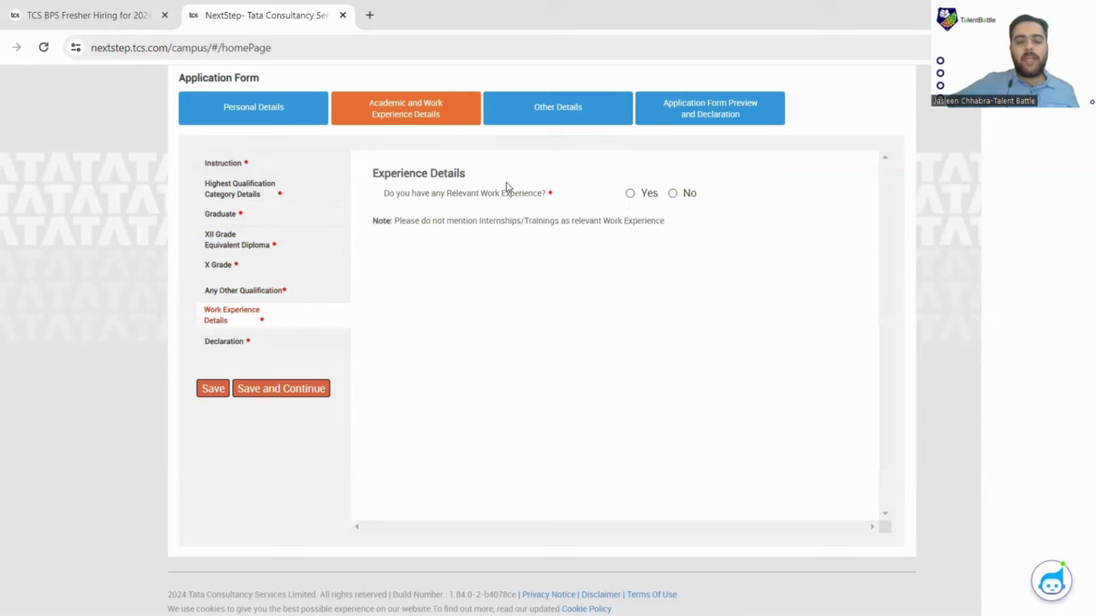
pyautogui.click(685, 194)
pyautogui.click(247, 347)
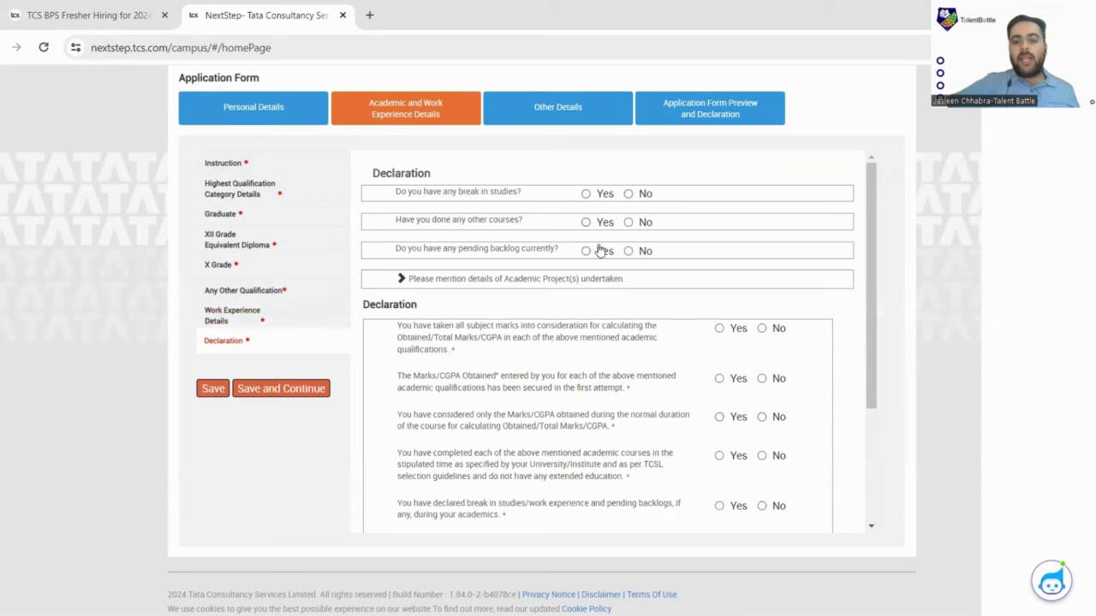
# Answer No to any break in studies and No to having done other courses.
pyautogui.click(634, 194)
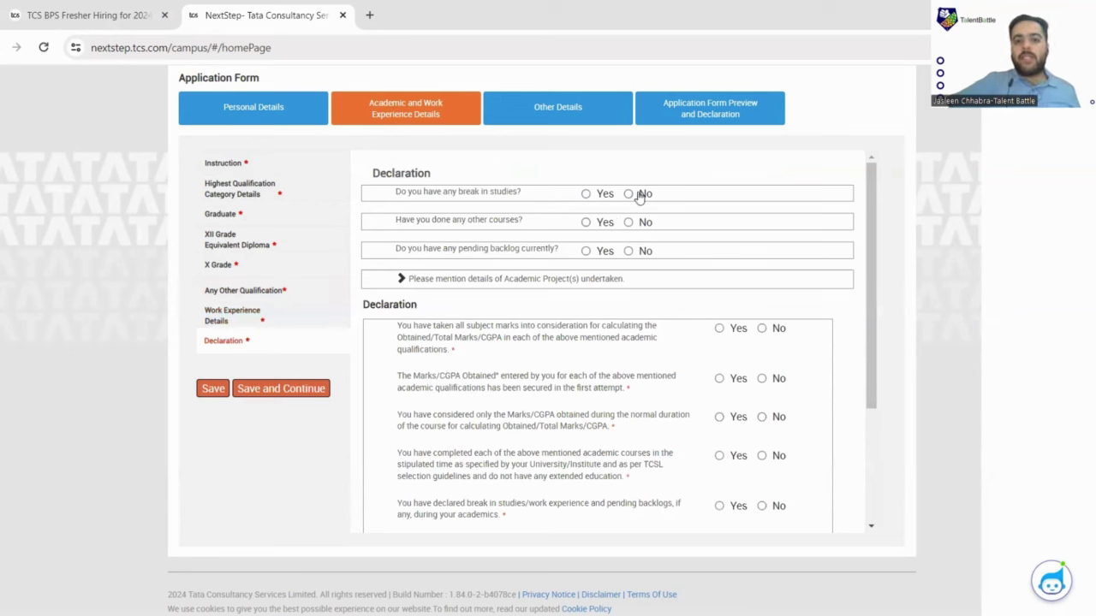
pyautogui.click(604, 224)
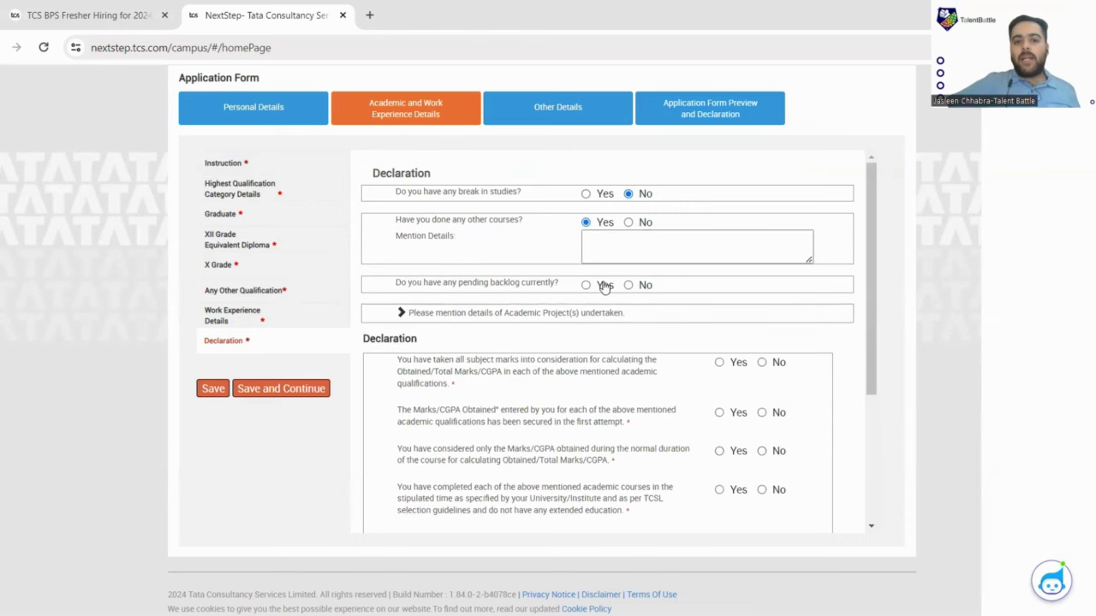
pyautogui.click(629, 222)
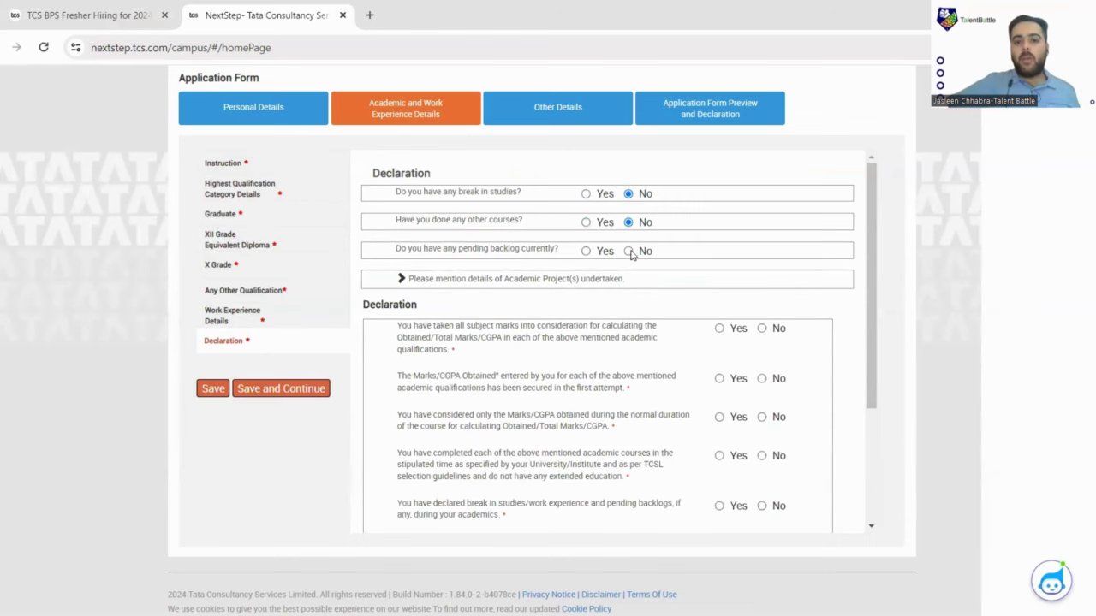
pyautogui.scroll(-2, 624, 252)
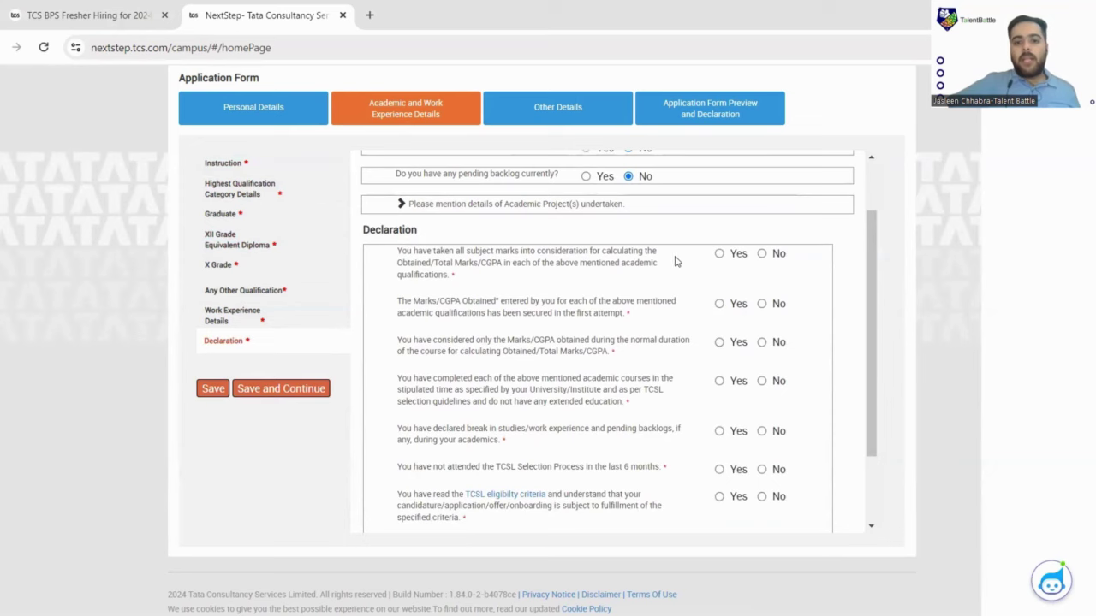
pyautogui.scroll(-2, 693, 263)
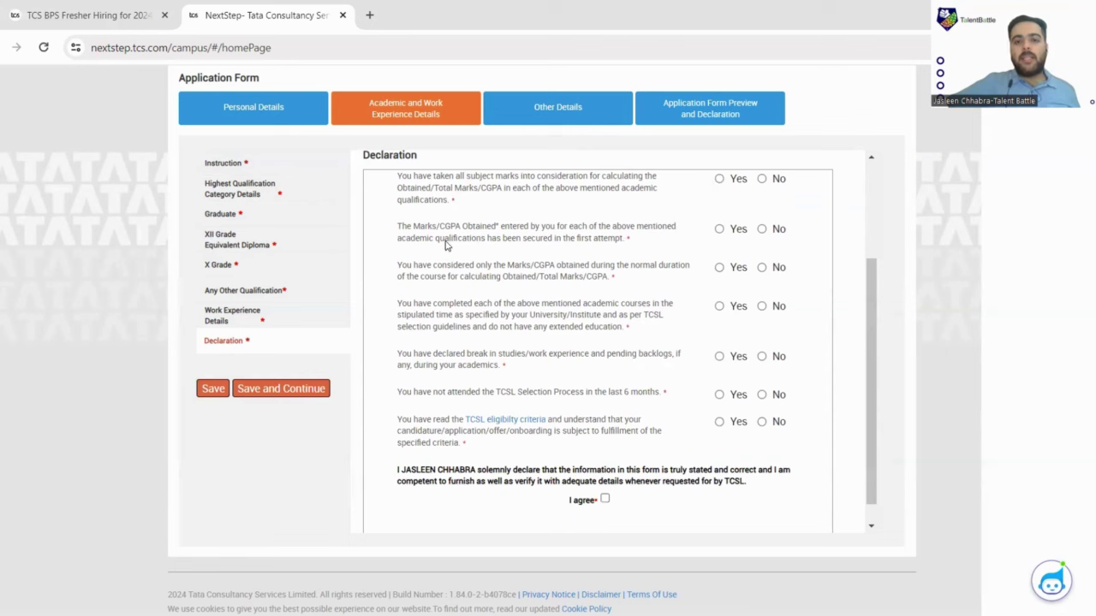
# Mark Yes for first-attempt marks, normal-duration marks, timely completion, no recent TCSL selection and eligibility criteria.
pyautogui.click(719, 228)
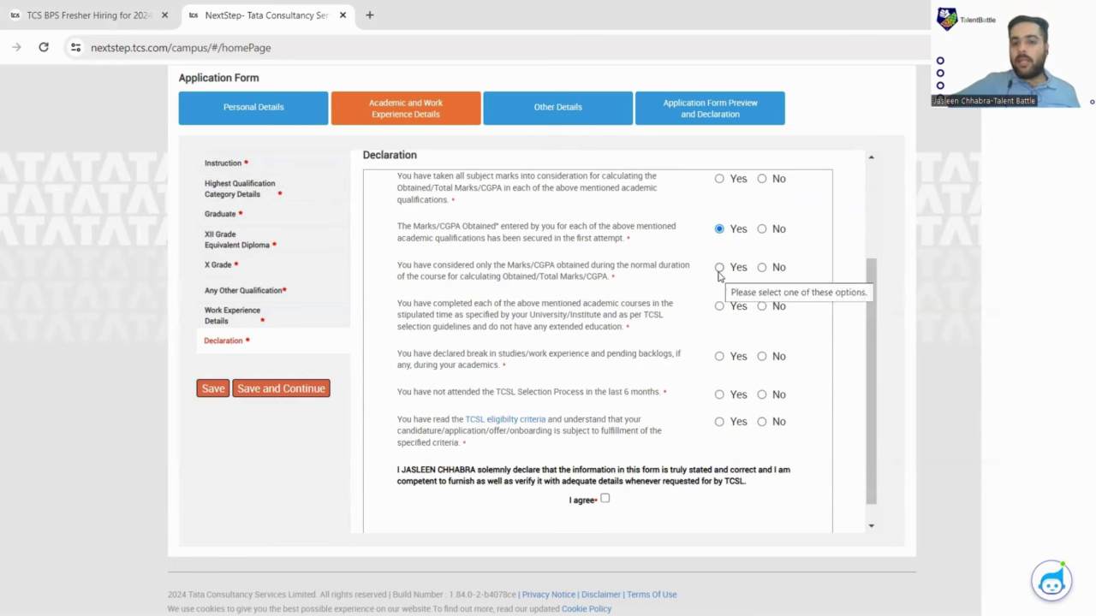
pyautogui.click(719, 268)
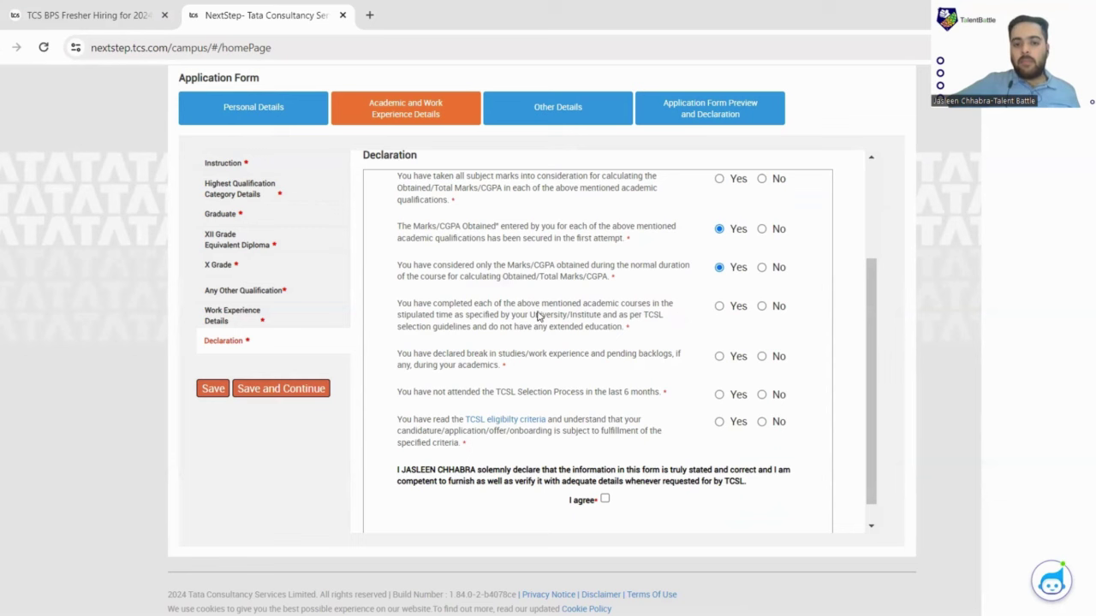
pyautogui.click(719, 308)
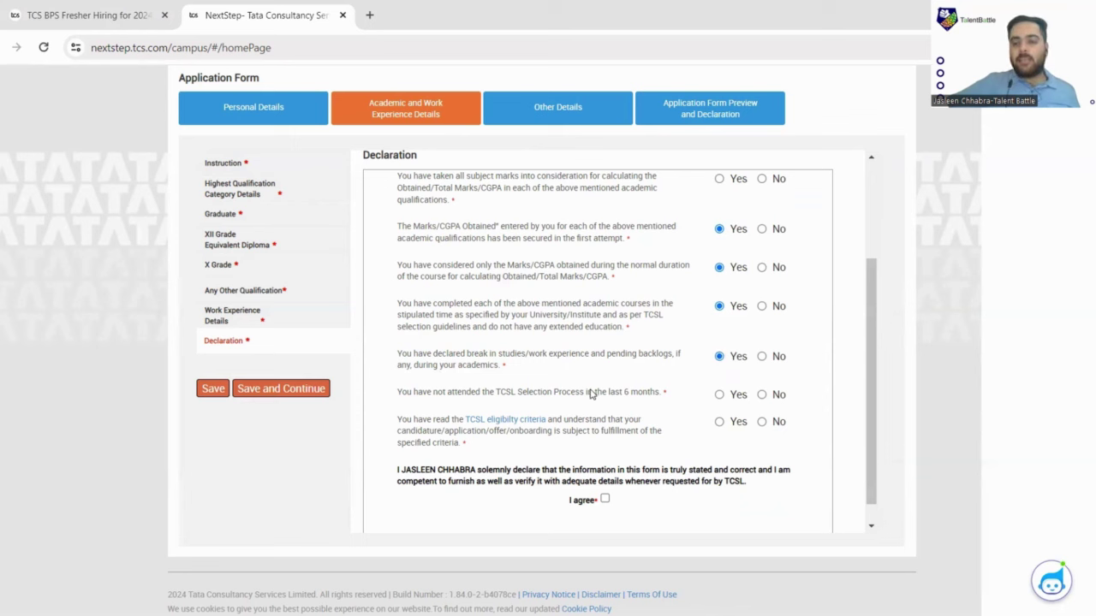
pyautogui.moveTo(518, 392); pyautogui.dragTo(627, 396)
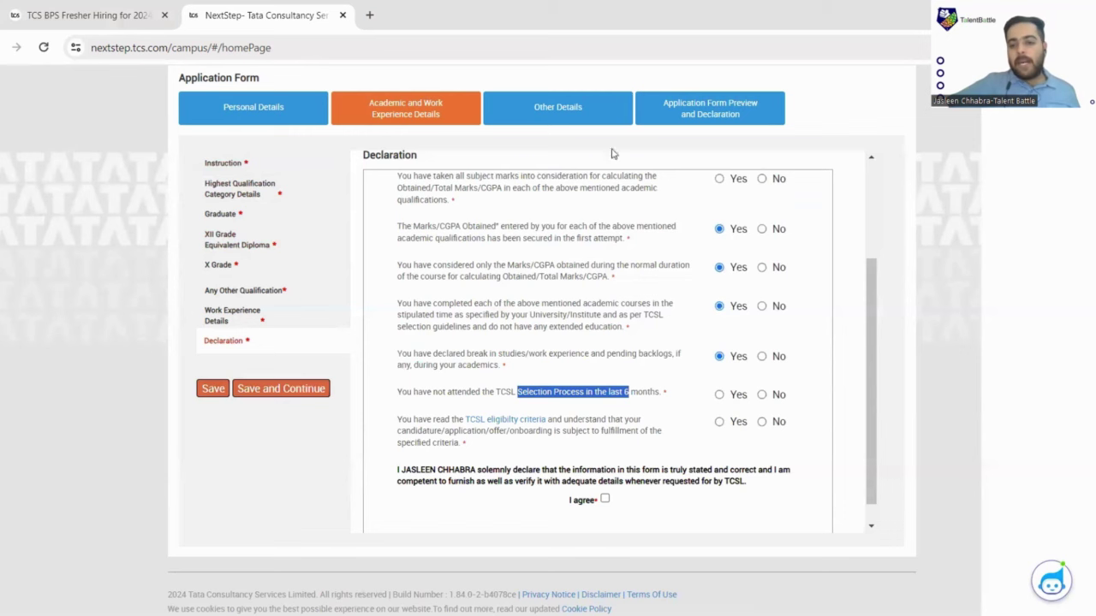
pyautogui.click(720, 394)
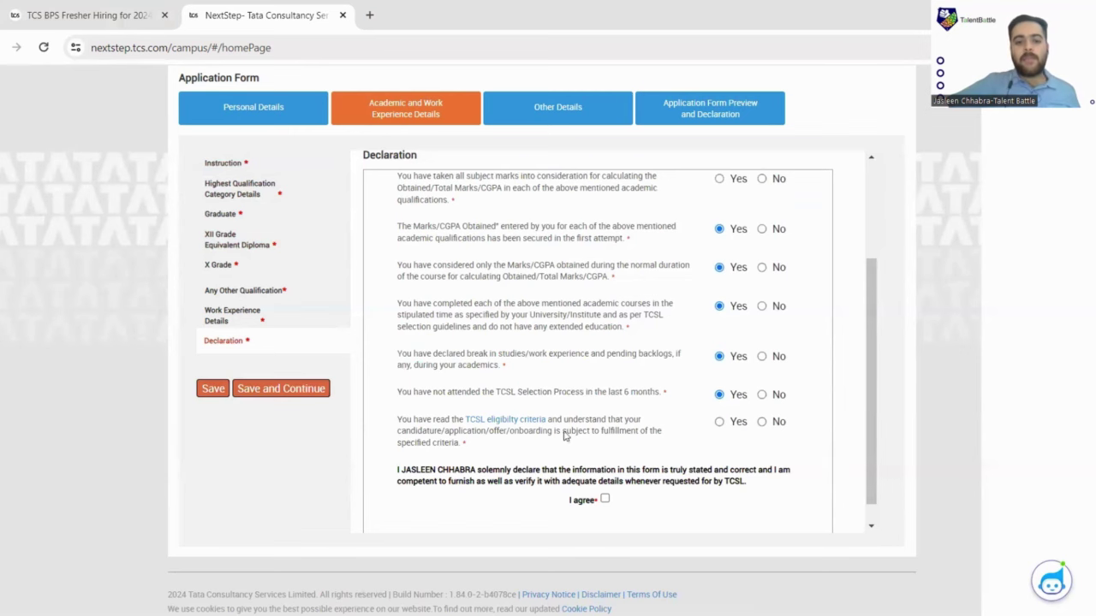
pyautogui.scroll(-1, 490, 424)
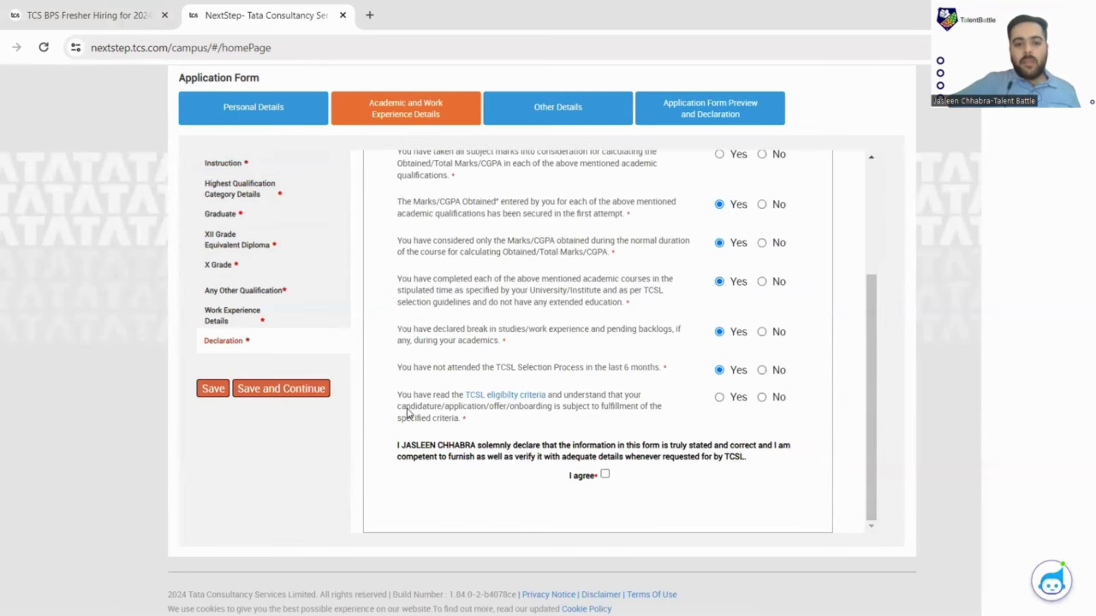
pyautogui.click(720, 400)
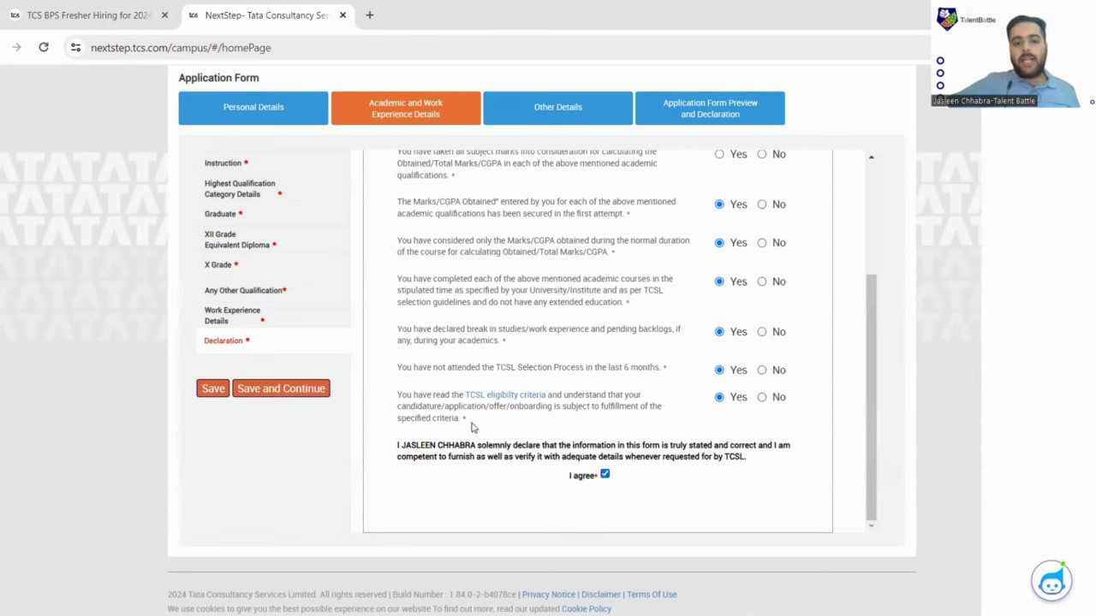
# Save the academic details and open the Nationality and Languages Known section in Other Details.
pyautogui.click(303, 390)
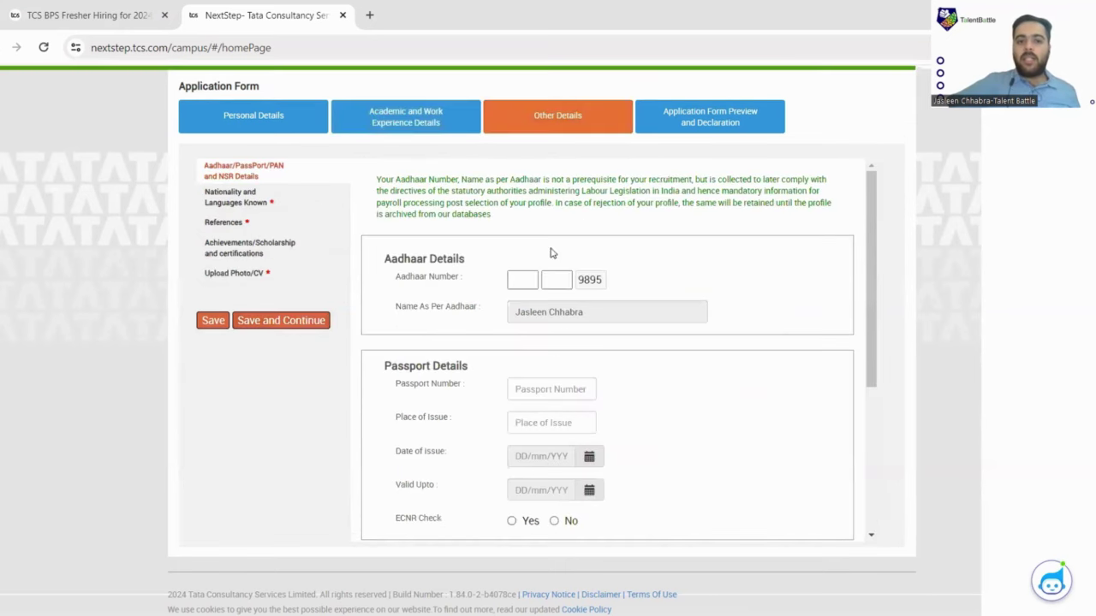
pyautogui.scroll(-2, 565, 218)
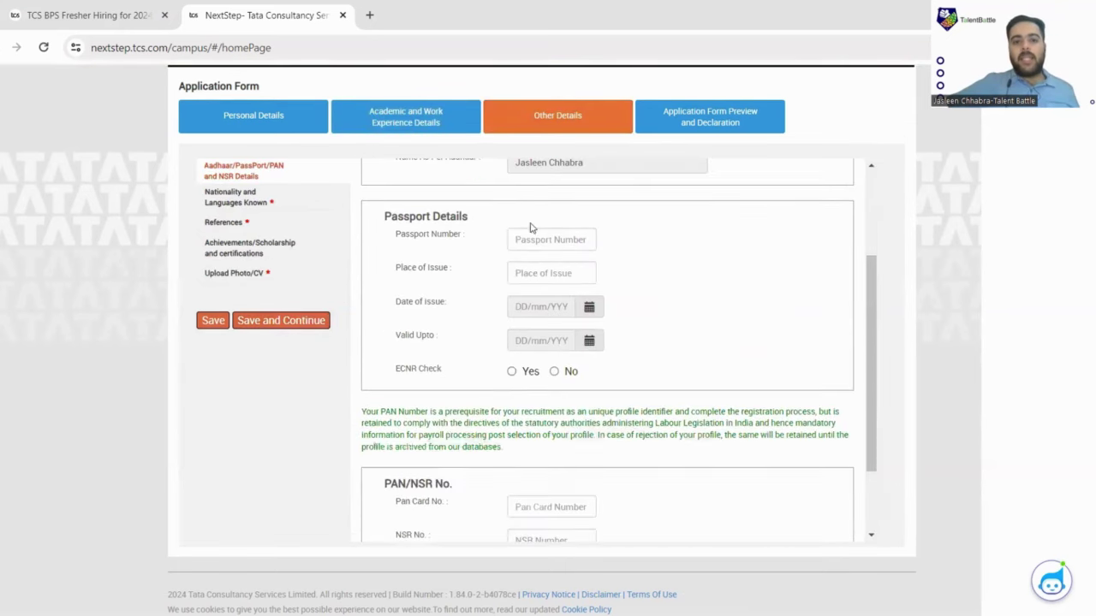
pyautogui.scroll(2, 504, 220)
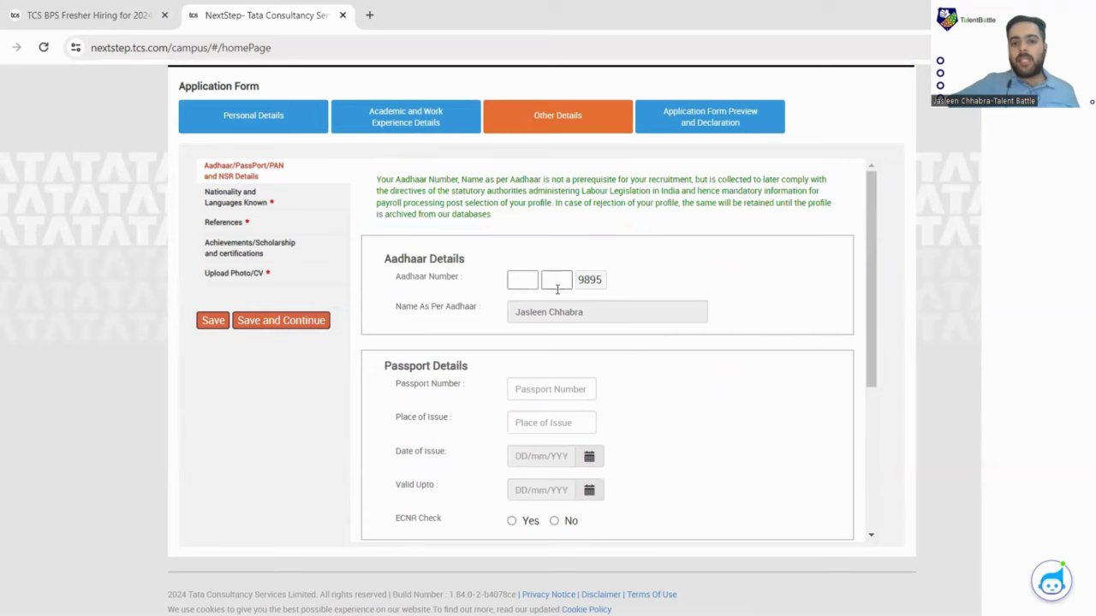
pyautogui.scroll(-2, 556, 291)
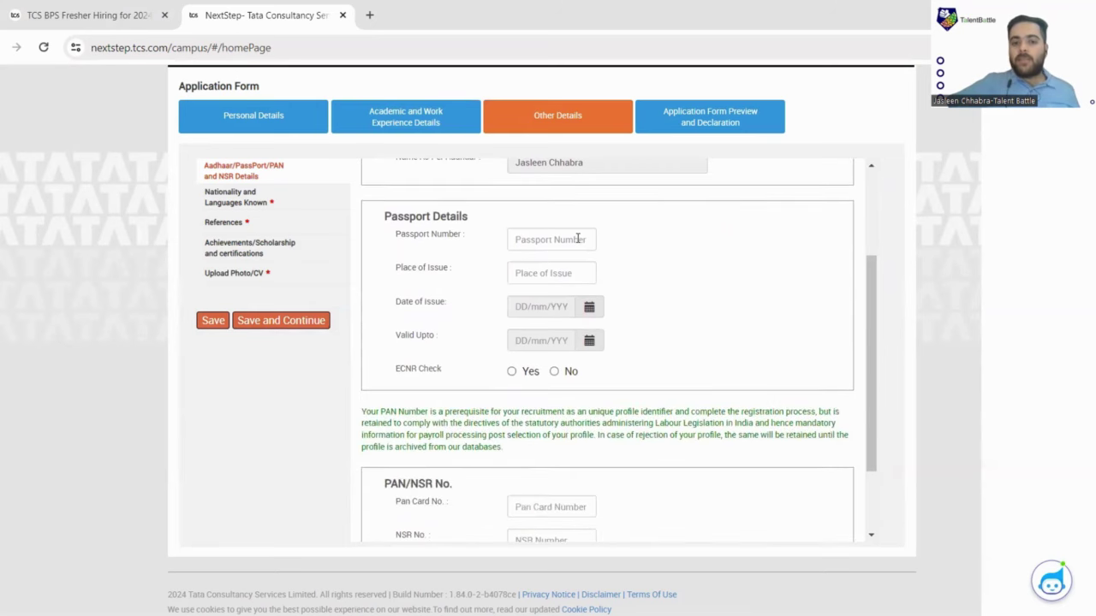
pyautogui.scroll(-2, 548, 257)
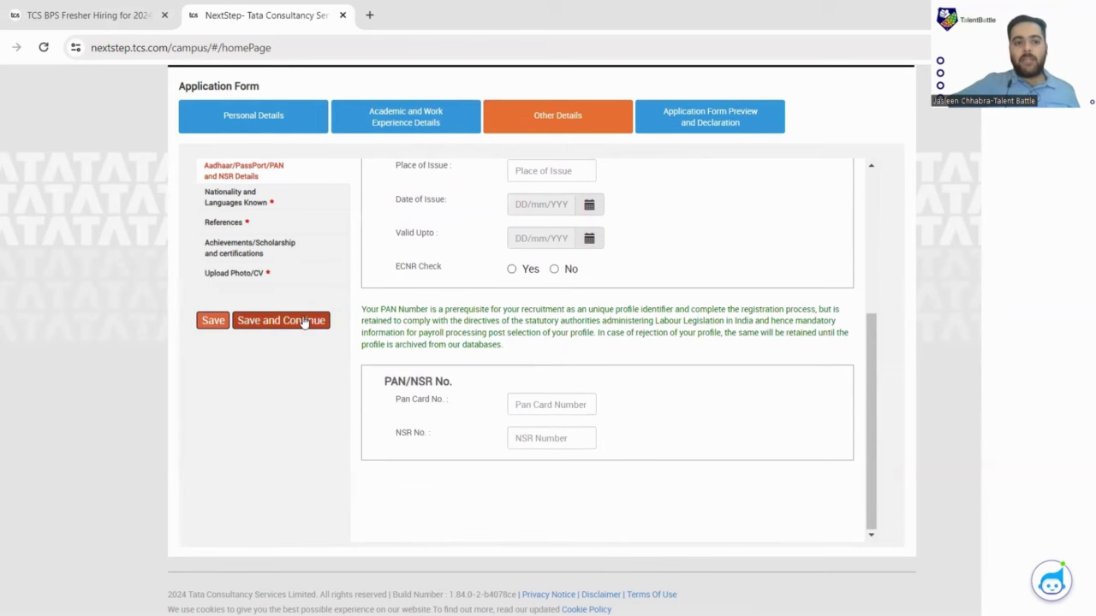
pyautogui.click(259, 202)
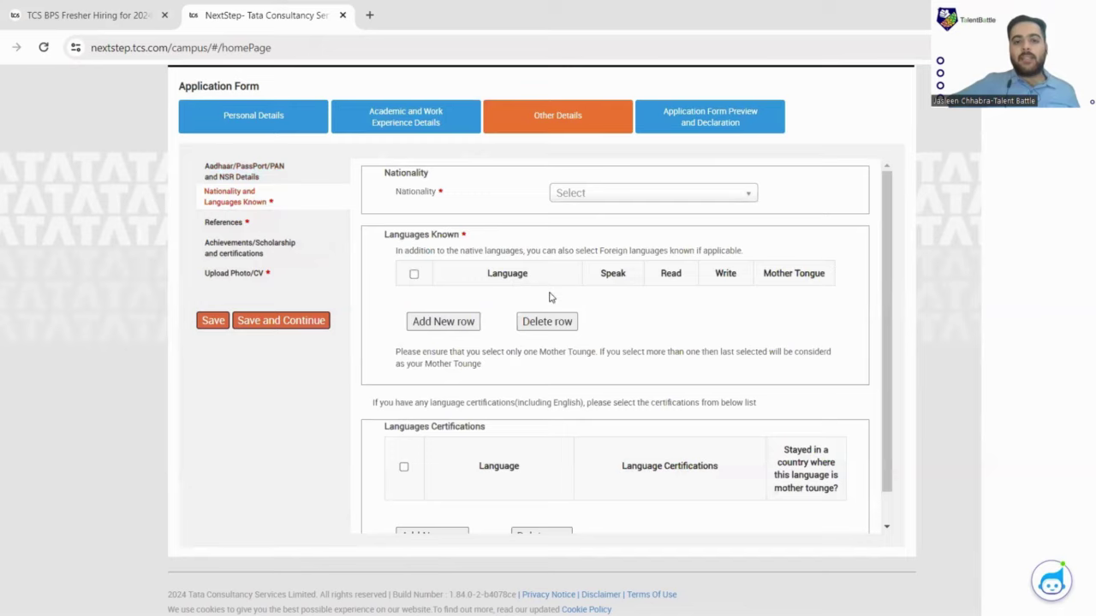
pyautogui.scroll(3, 550, 293)
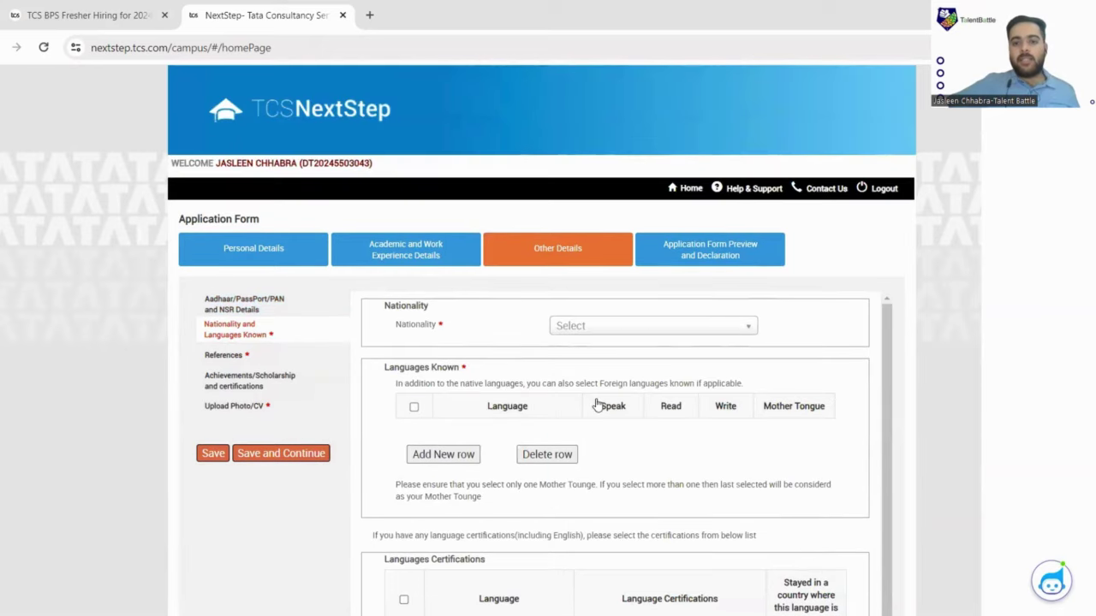
# Set Nationality to India by searching IND in the nationality dropdown.
pyautogui.click(599, 326)
pyautogui.scroll(-1, 571, 401)
pyautogui.press('Up')
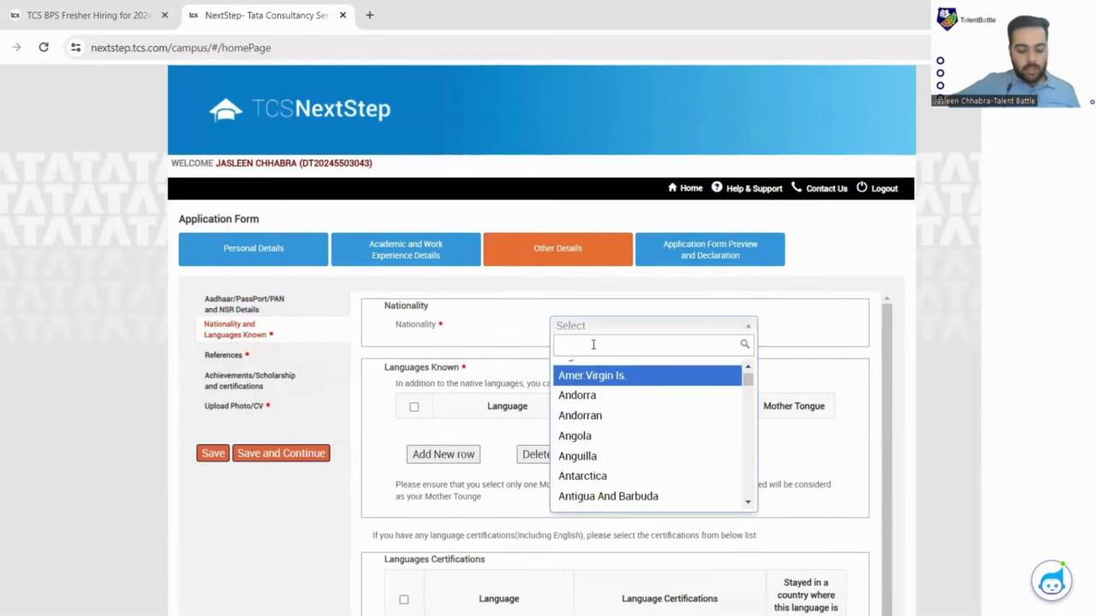
pyautogui.write('IND')
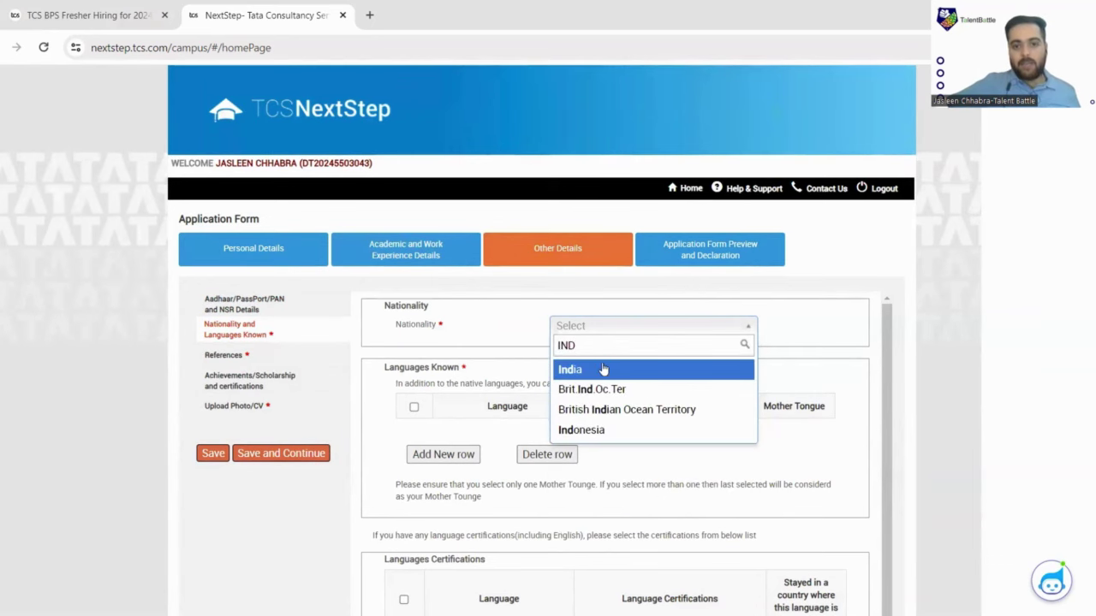
pyautogui.click(603, 370)
pyautogui.scroll(-1, 535, 350)
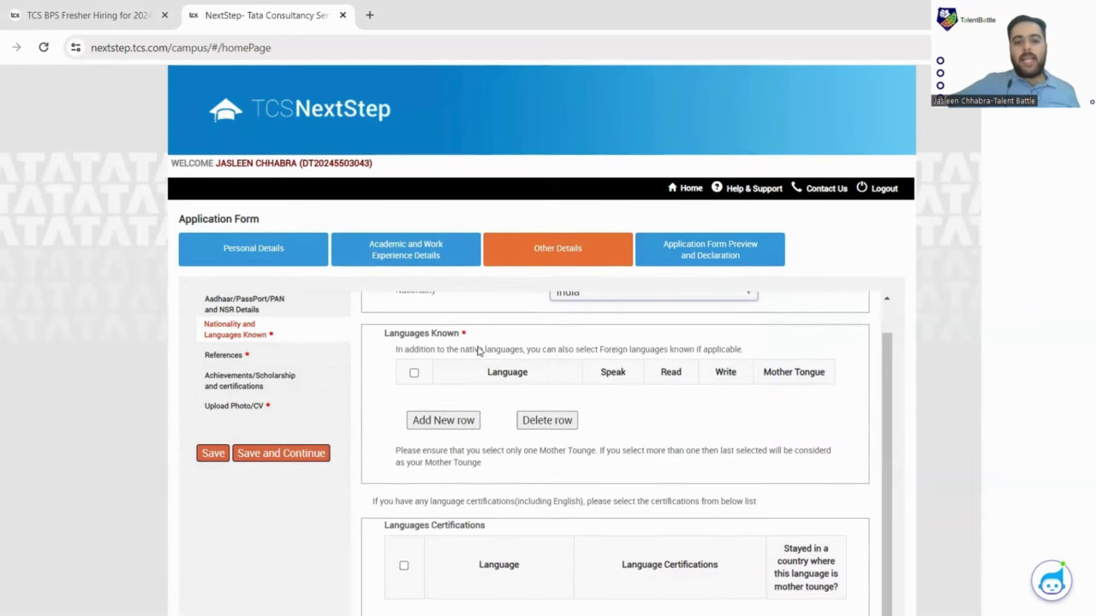
pyautogui.scroll(1, 457, 348)
pyautogui.scroll(-3, 929, 369)
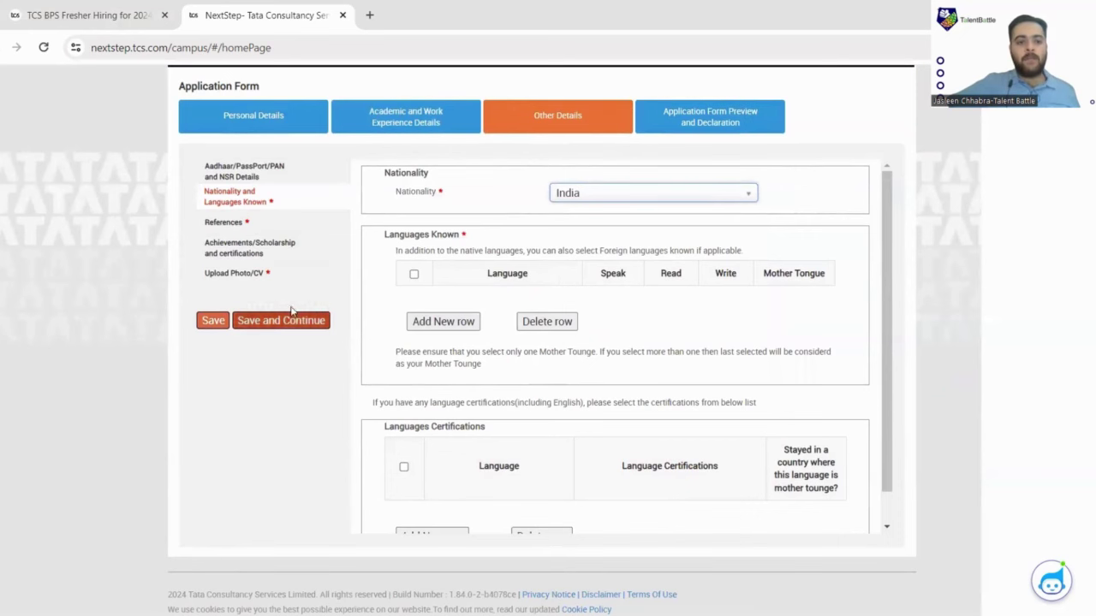
pyautogui.scroll(-1, 572, 406)
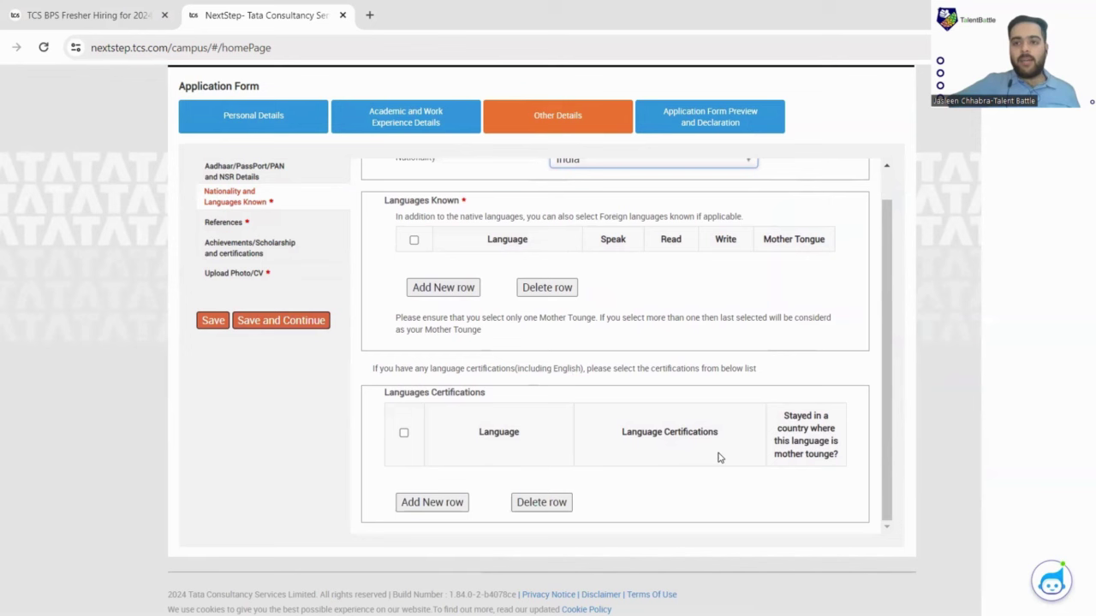
# Look through the References and the Achievements and Certifications sections of Other Details.
pyautogui.click(279, 228)
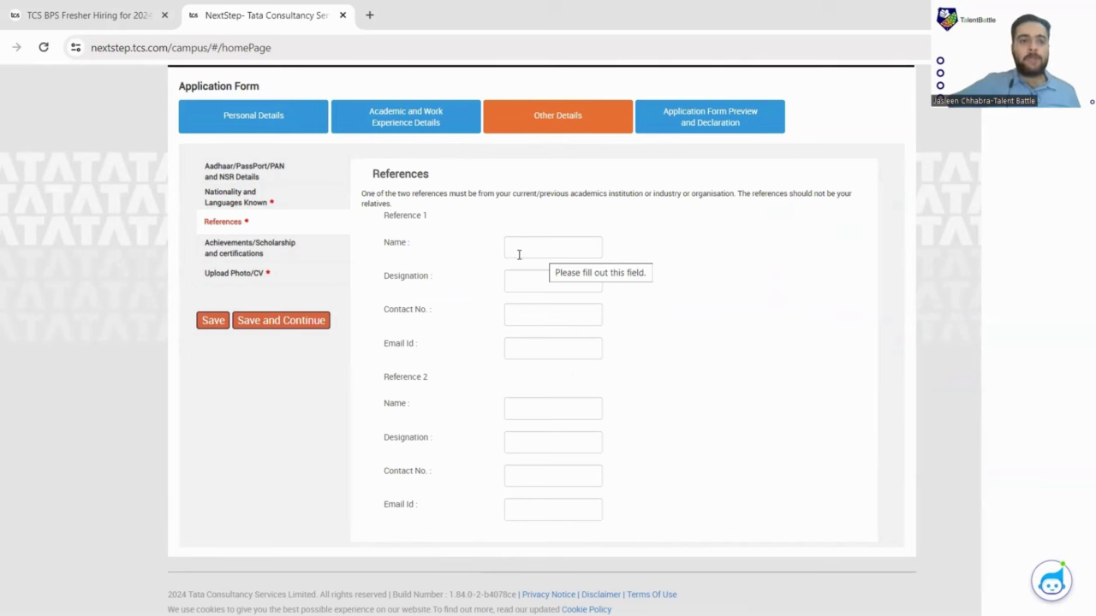
pyautogui.click(289, 262)
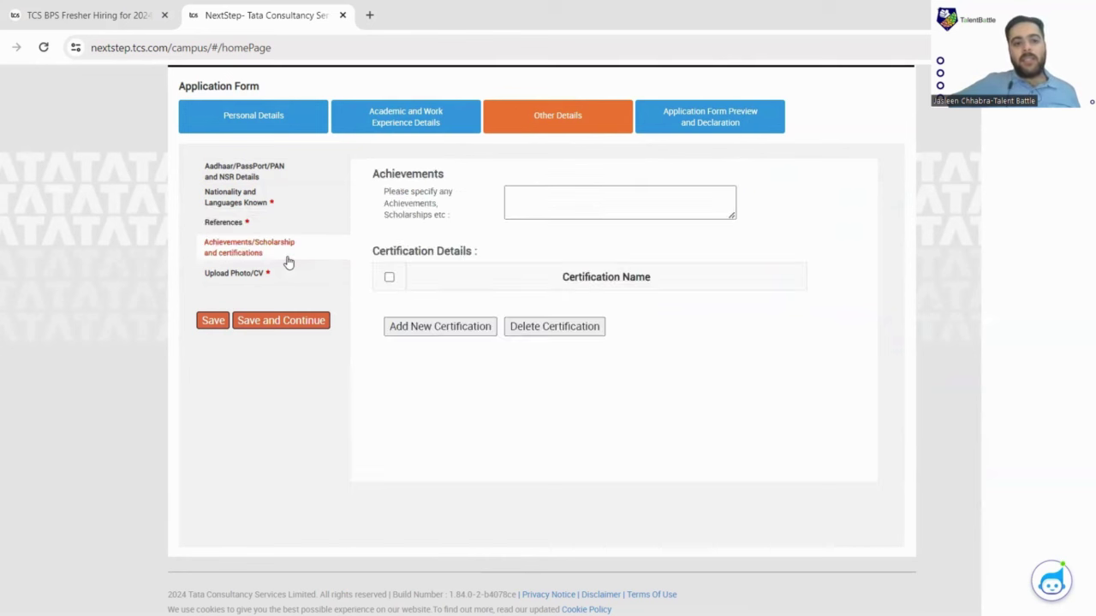
pyautogui.click(552, 199)
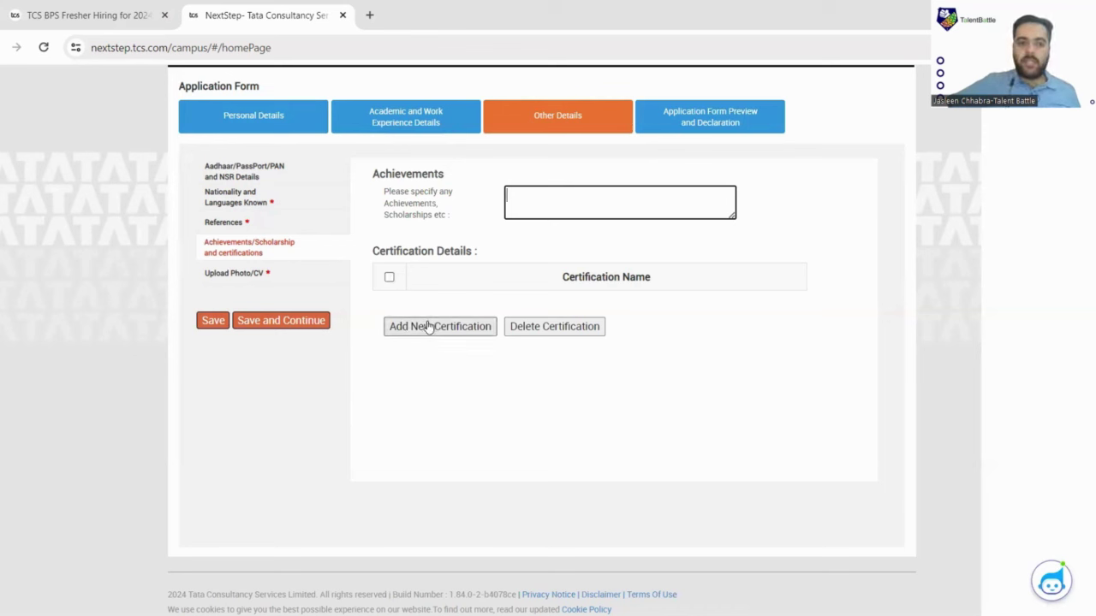
# Open Upload Photo/CV and save Other Details to reach Preview and Declaration.
pyautogui.click(255, 274)
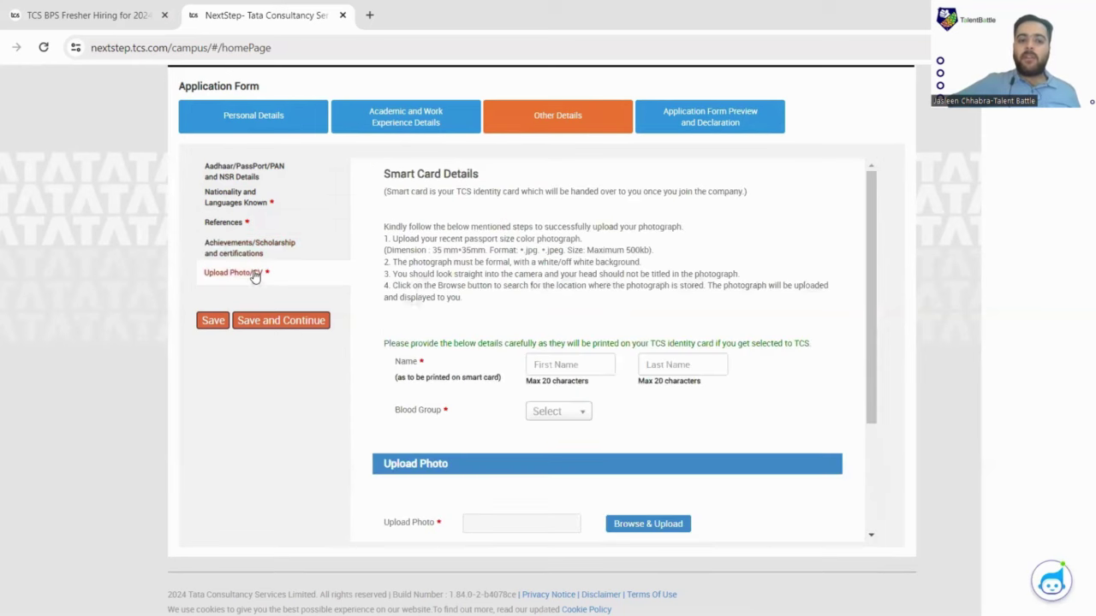
pyautogui.scroll(-3, 715, 313)
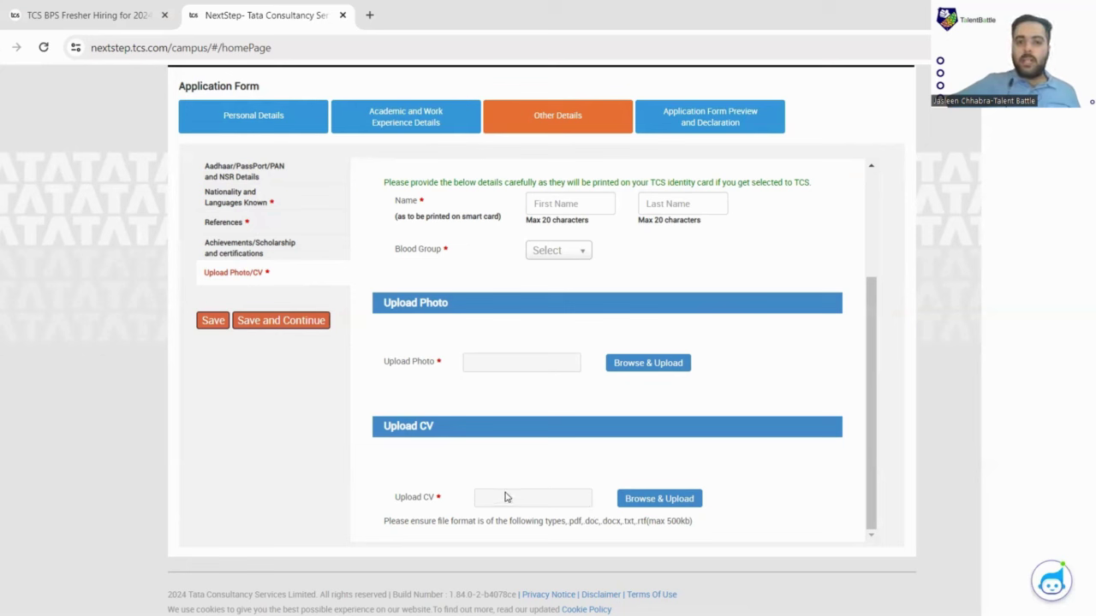
pyautogui.click(315, 332)
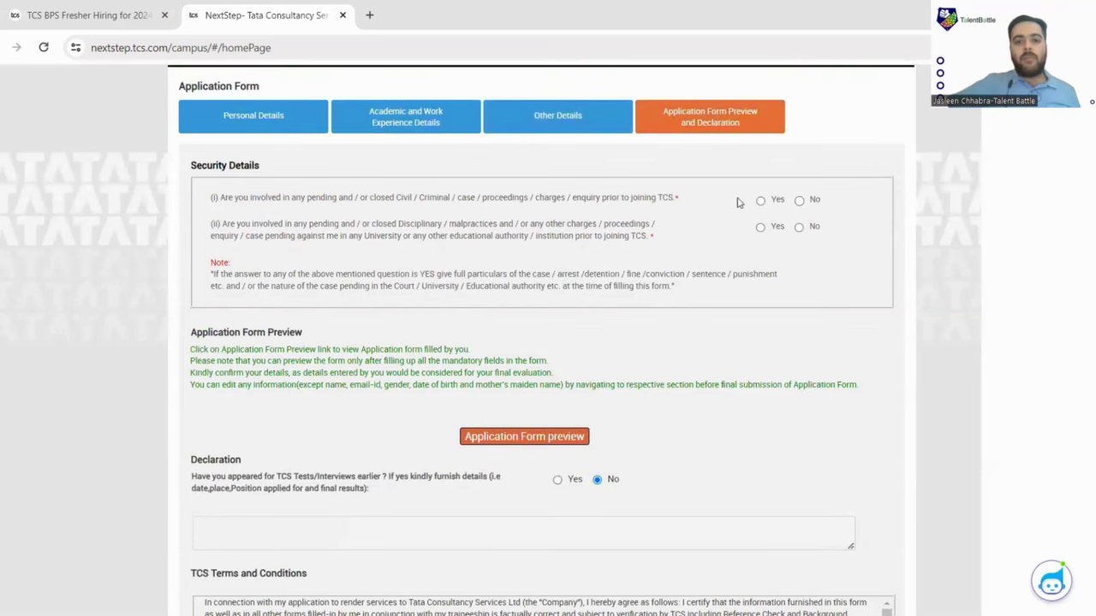
# Answer No to both security questions.
pyautogui.scroll(-3, 676, 244)
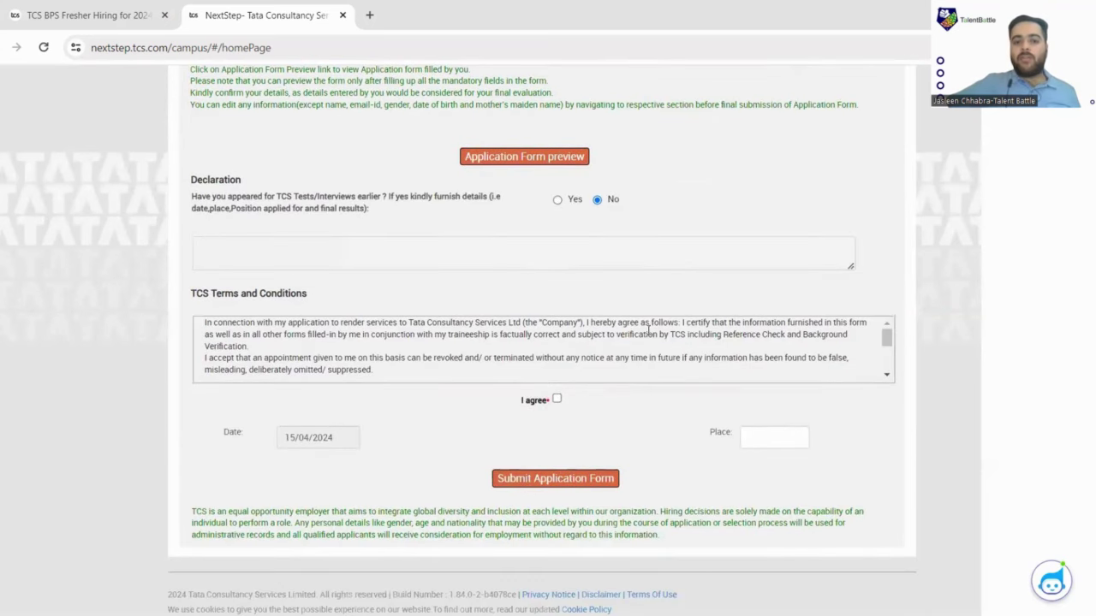
pyautogui.scroll(3, 644, 381)
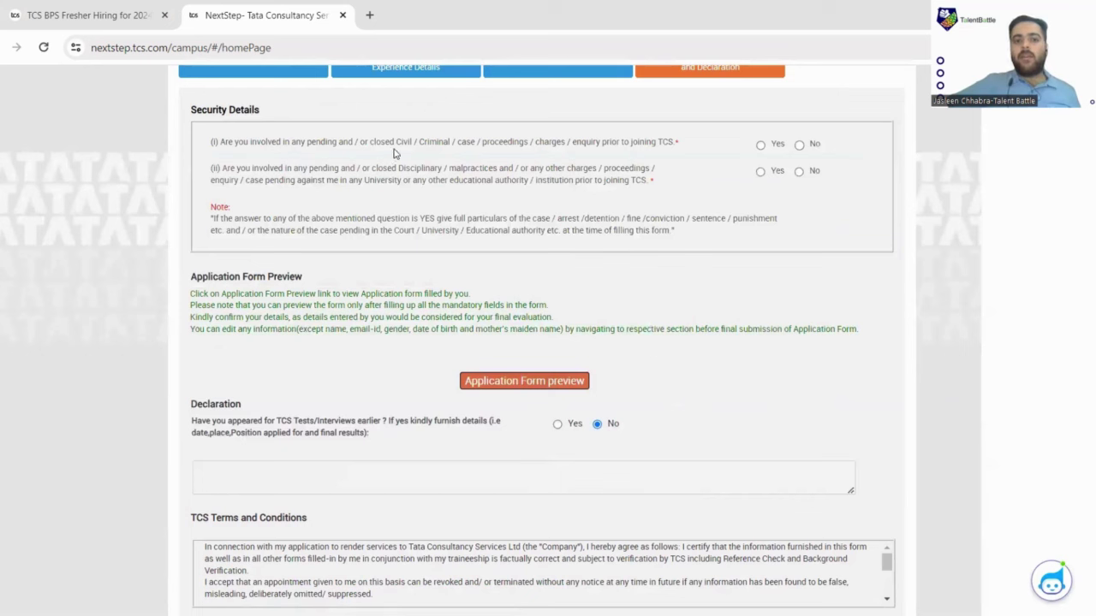
pyautogui.click(800, 144)
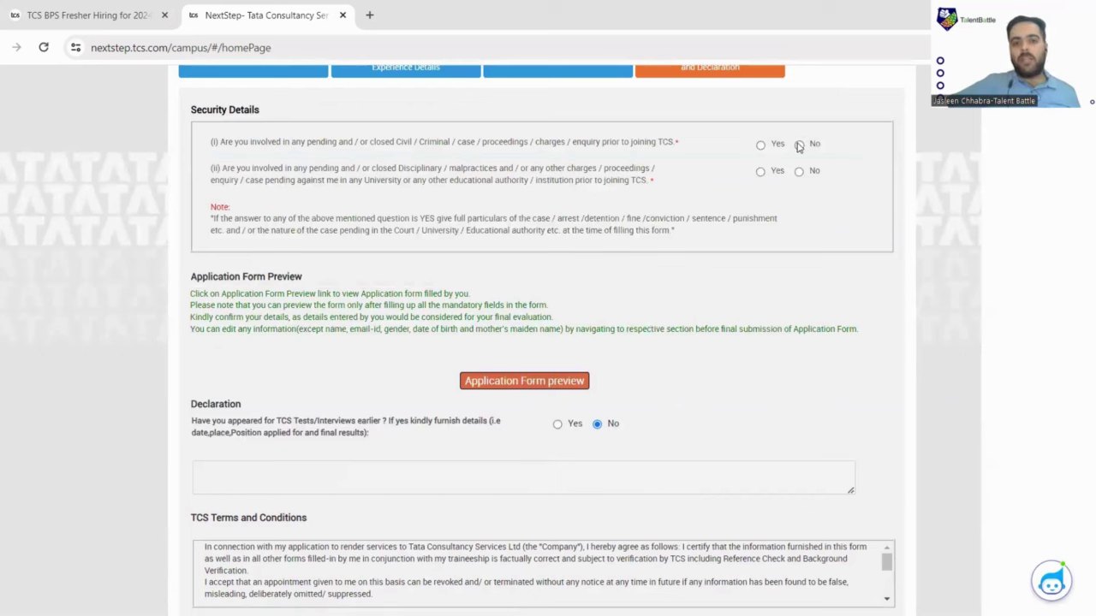
pyautogui.click(799, 171)
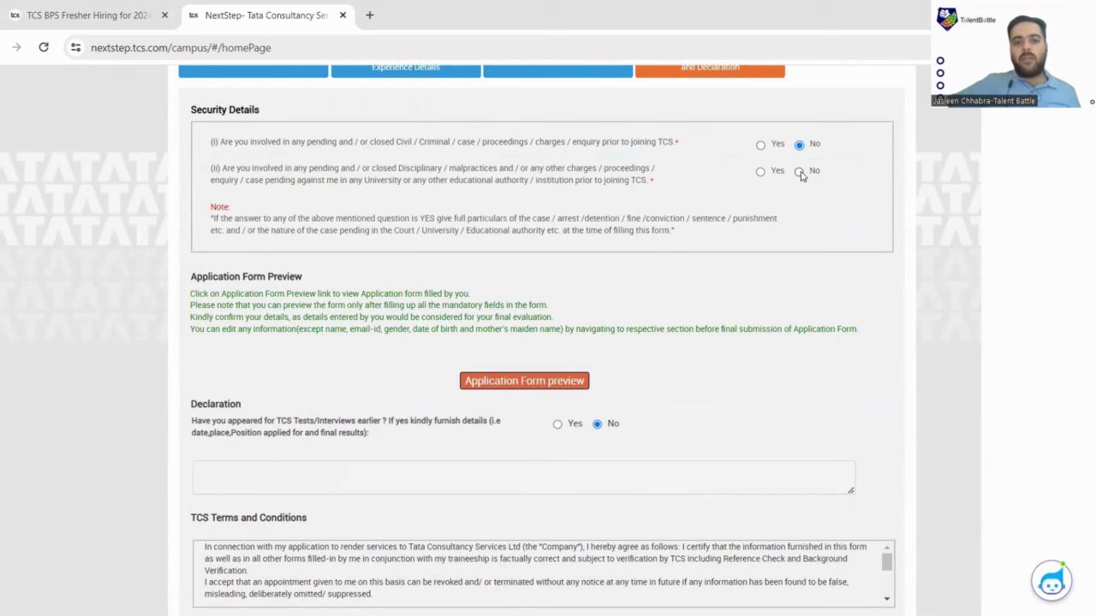
pyautogui.scroll(-2, 715, 213)
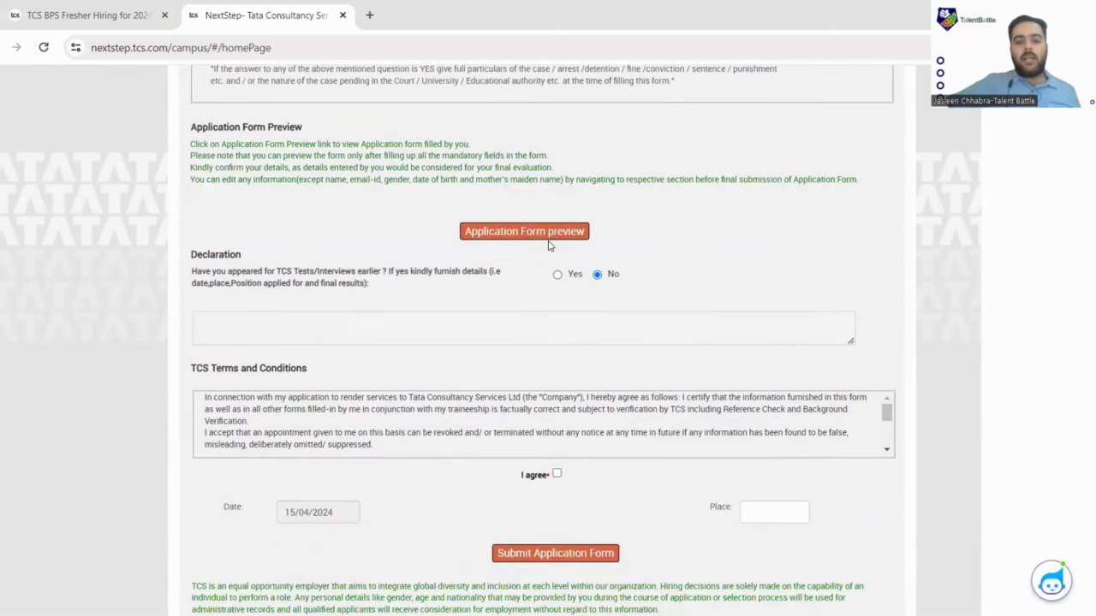
pyautogui.scroll(-1, 548, 241)
pyautogui.scroll(-1, 538, 237)
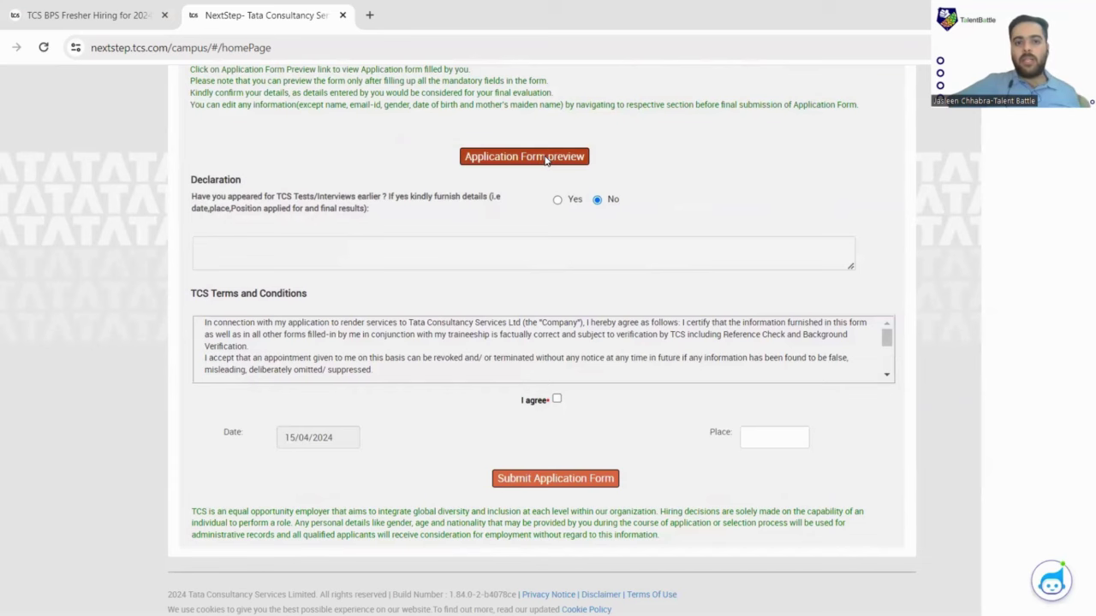
# Preview the application form and dismiss the fill-all-mandatory-details warning.
pyautogui.click(547, 162)
pyautogui.click(537, 217)
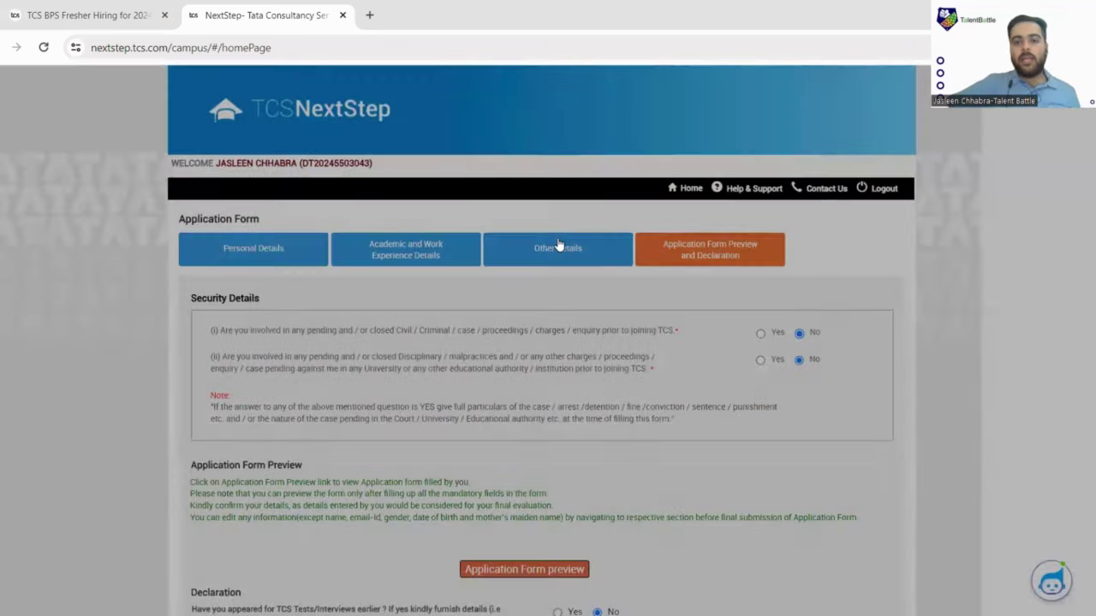
pyautogui.scroll(-5, 560, 245)
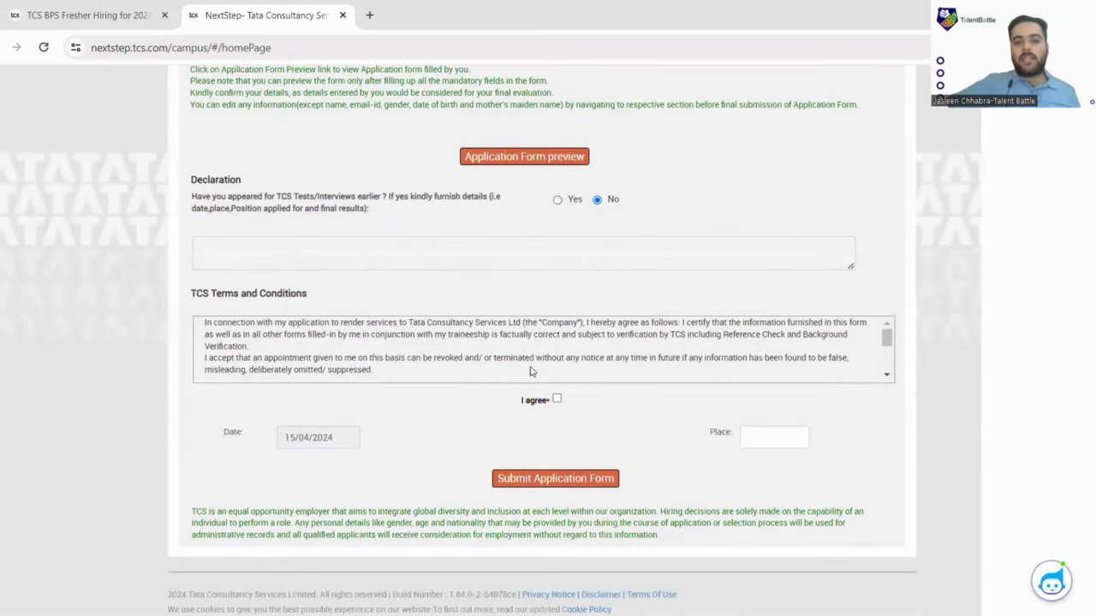
pyautogui.scroll(4, 575, 374)
pyautogui.scroll(-3, 575, 377)
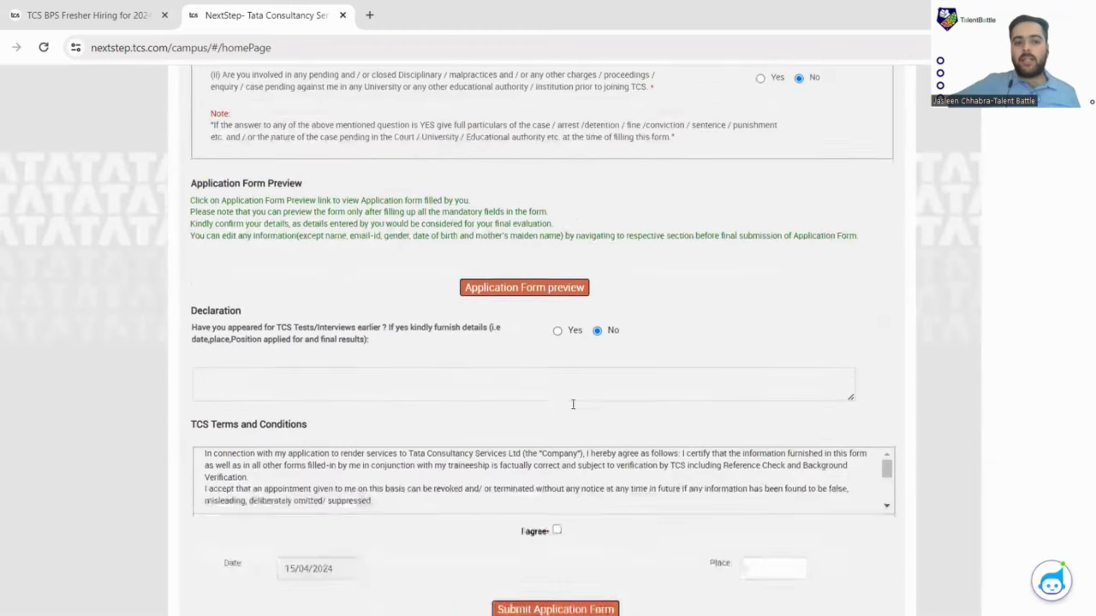
pyautogui.scroll(-5, 573, 420)
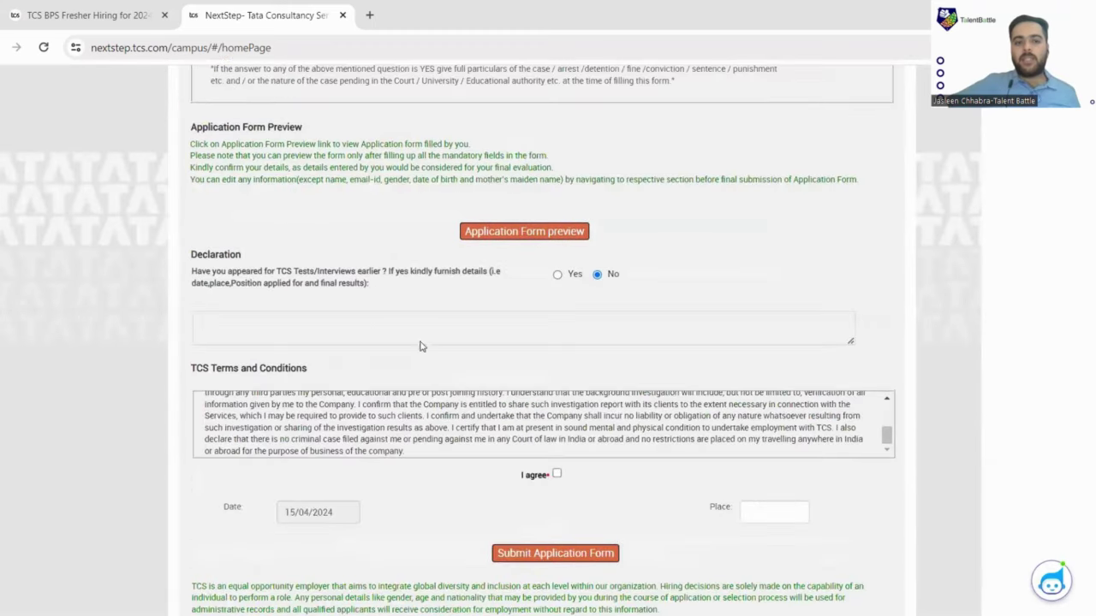
# Agree to the terms and conditions, select the Place field and submit the application form.
pyautogui.click(557, 475)
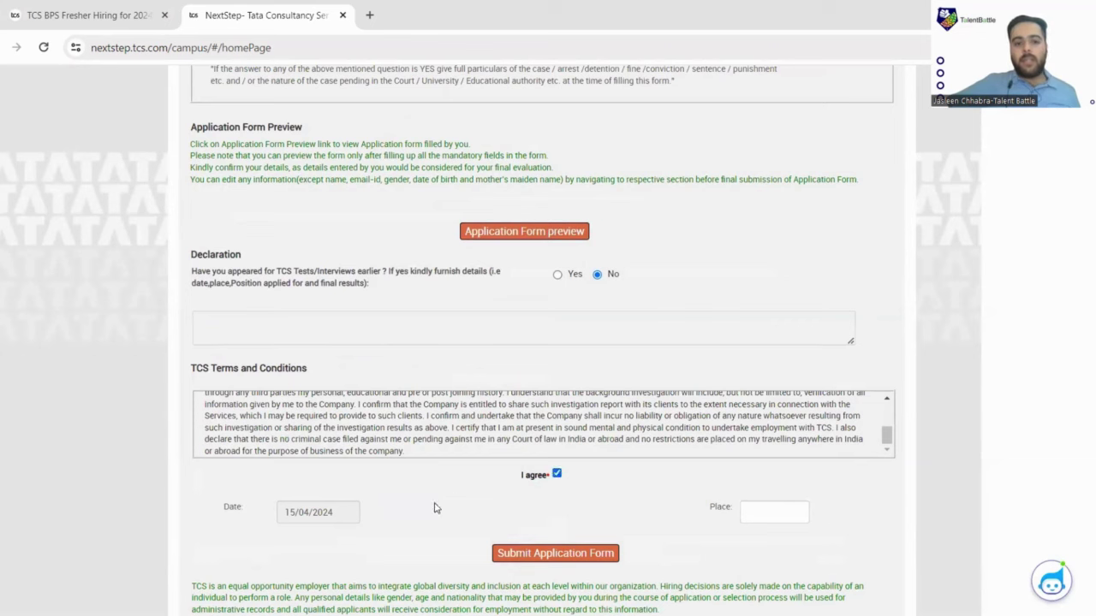
pyautogui.click(770, 514)
pyautogui.scroll(-1, 770, 514)
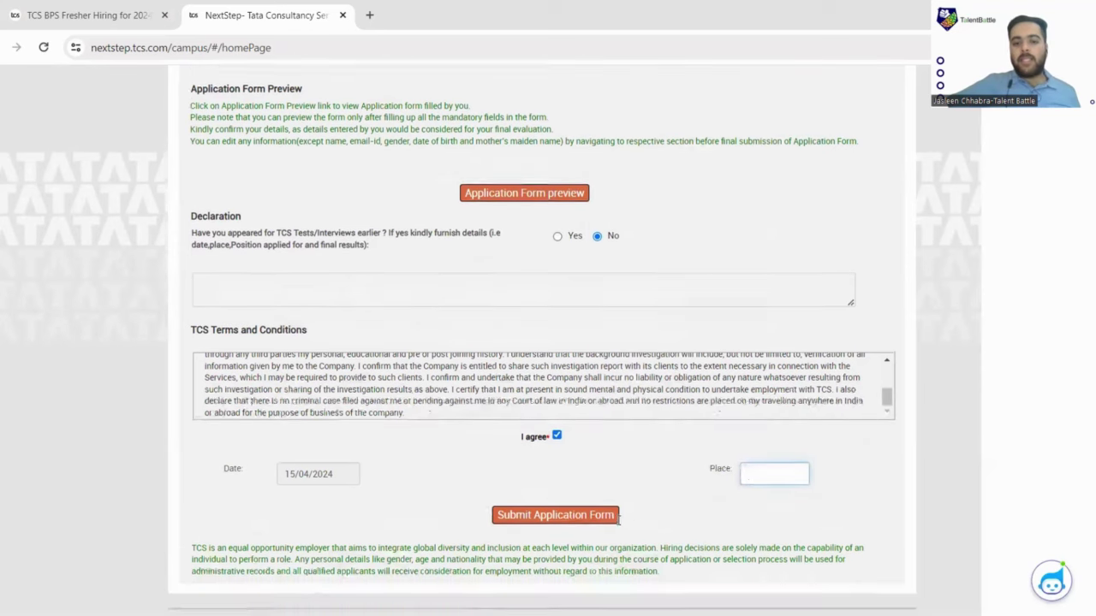
pyautogui.click(601, 481)
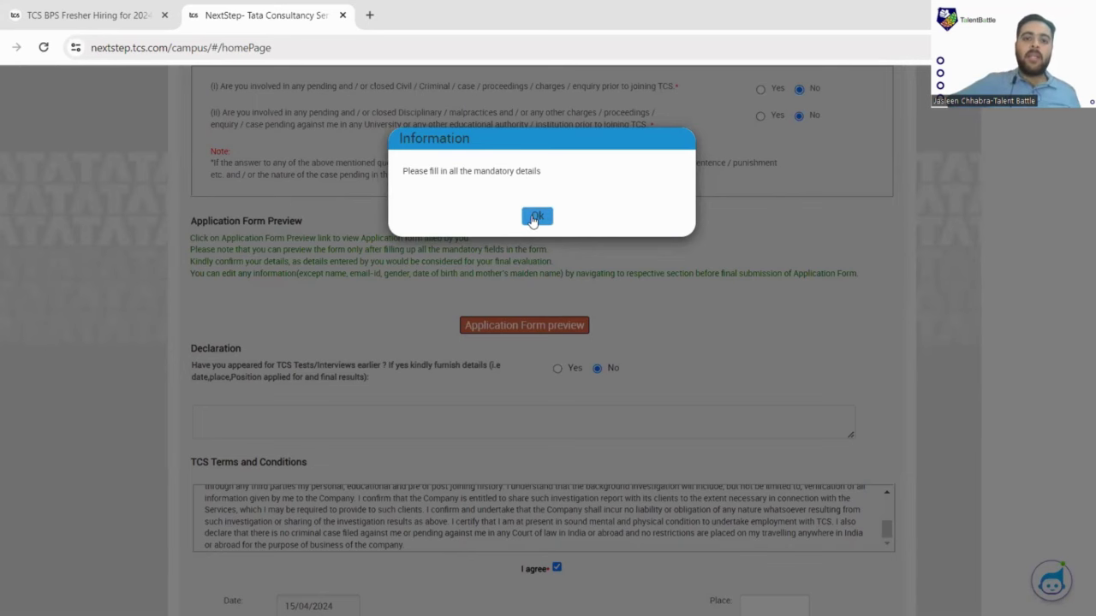
# Dismiss the mandatory-details warning, scroll to the form's top, and return to the TCS BPS fresher hiring page.
pyautogui.click(536, 215)
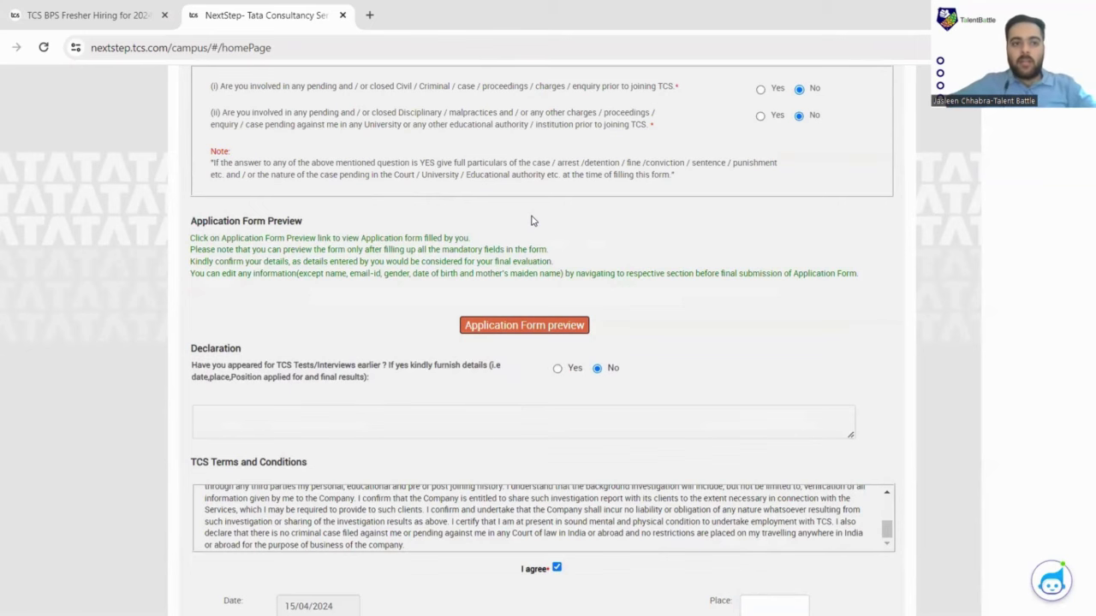
pyautogui.scroll(3, 531, 221)
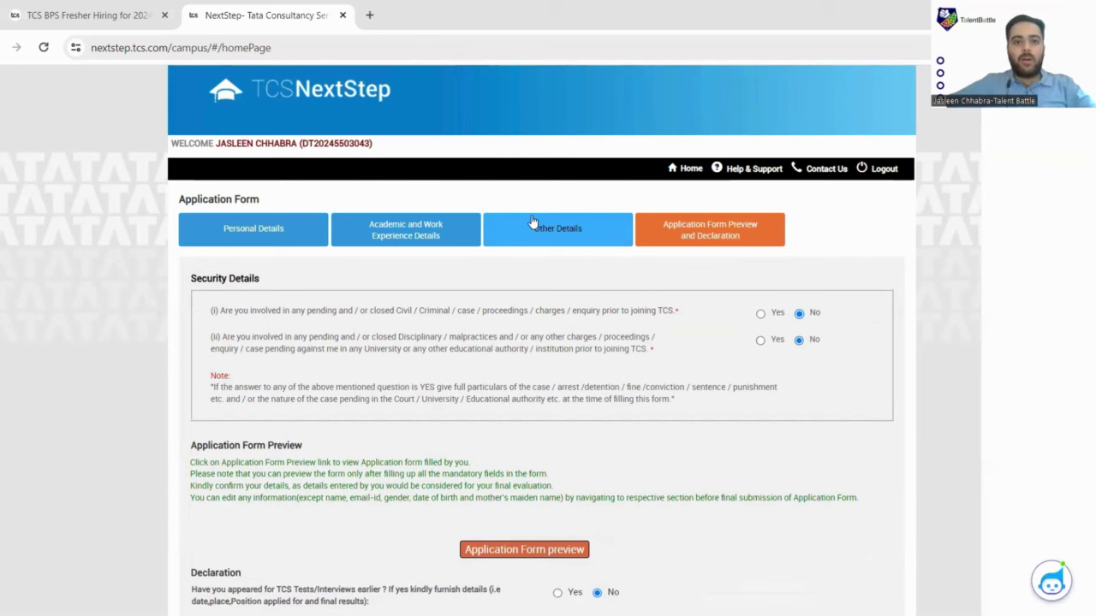
pyautogui.click(48, 12)
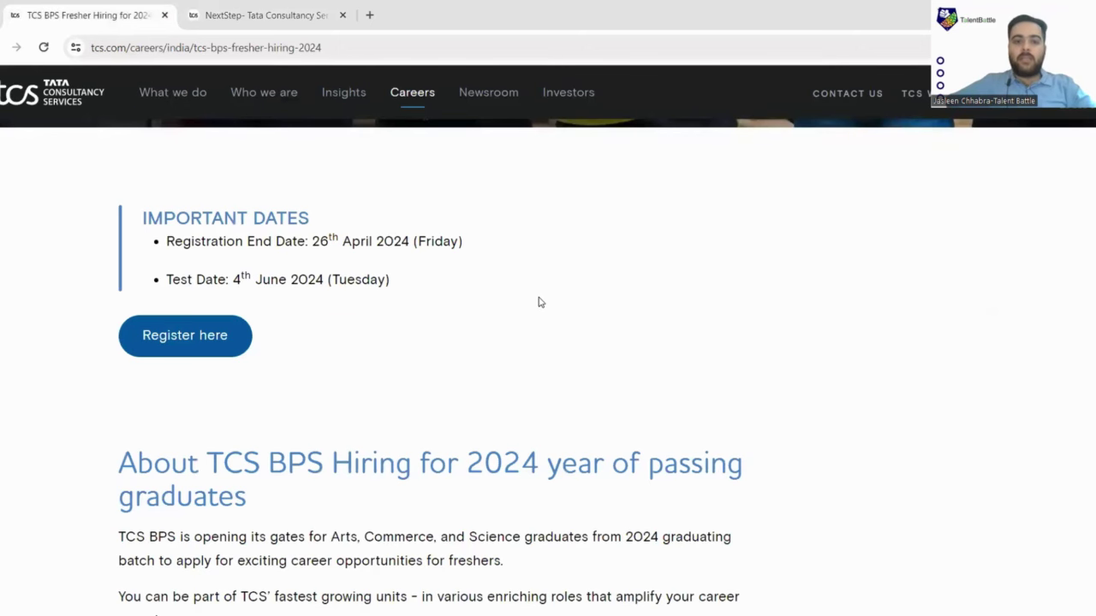
# Scroll through the BPS Fresher Hiring Important Dates: registration ends 26th April 2024, test on 4th June 2024.
pyautogui.scroll(-6, 539, 303)
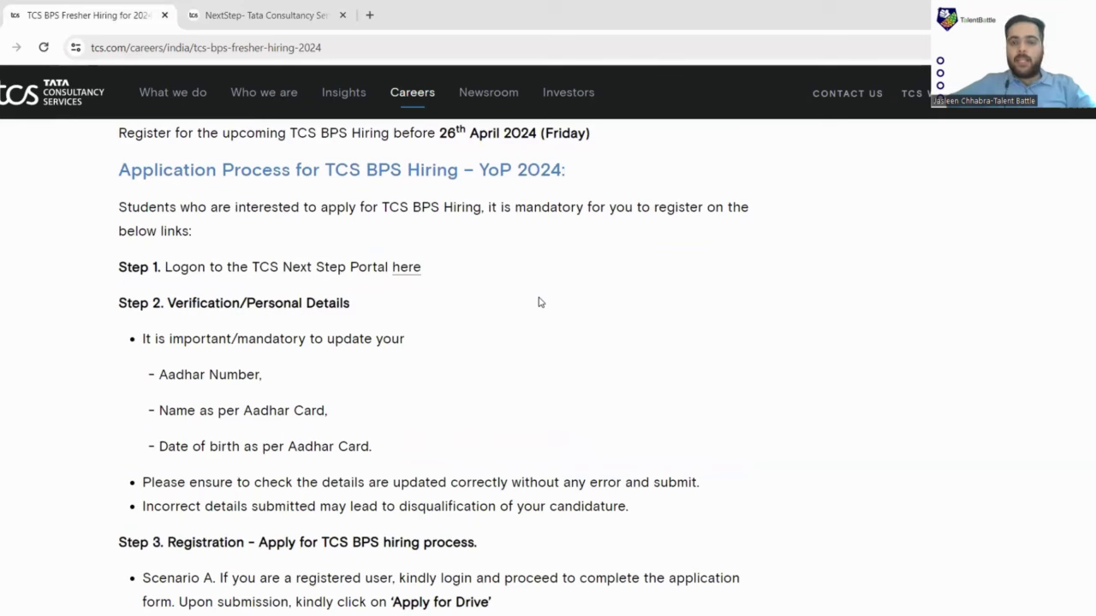
pyautogui.scroll(-1, 540, 302)
pyautogui.scroll(5, 560, 207)
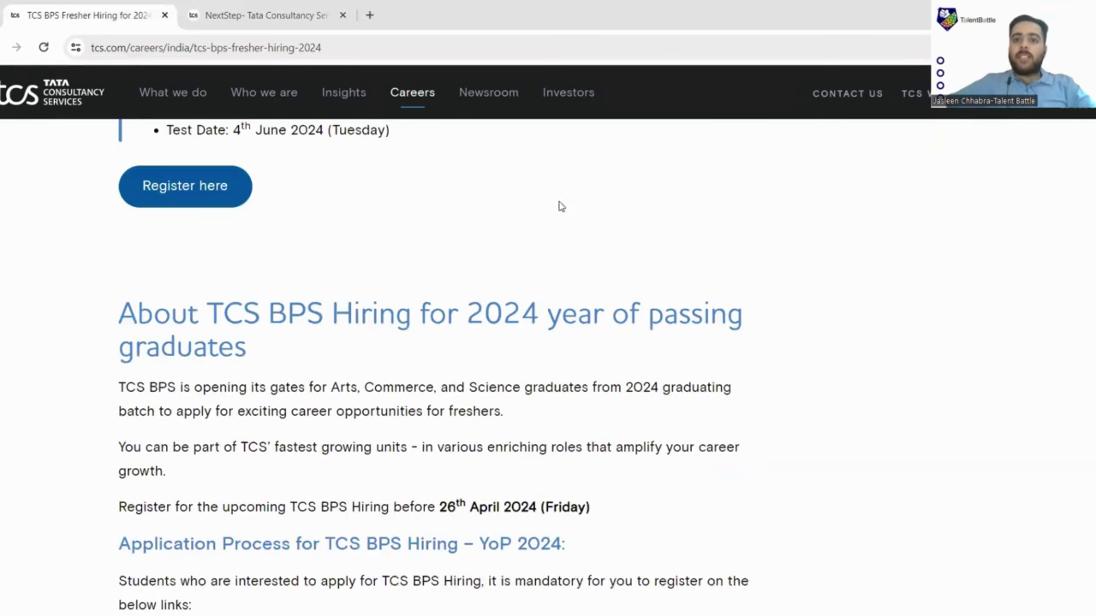
pyautogui.scroll(5, 561, 207)
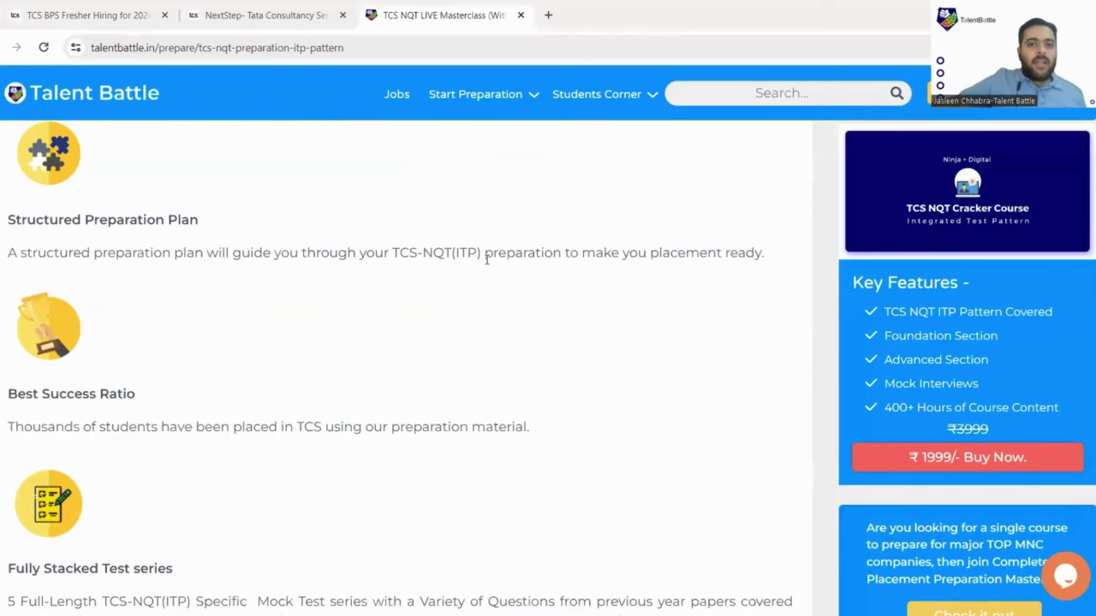
# Scroll the Talent Battle TCS NQT Cracker Course page to its feature tiles and ₹1999 price.
pyautogui.scroll(10, 486, 260)
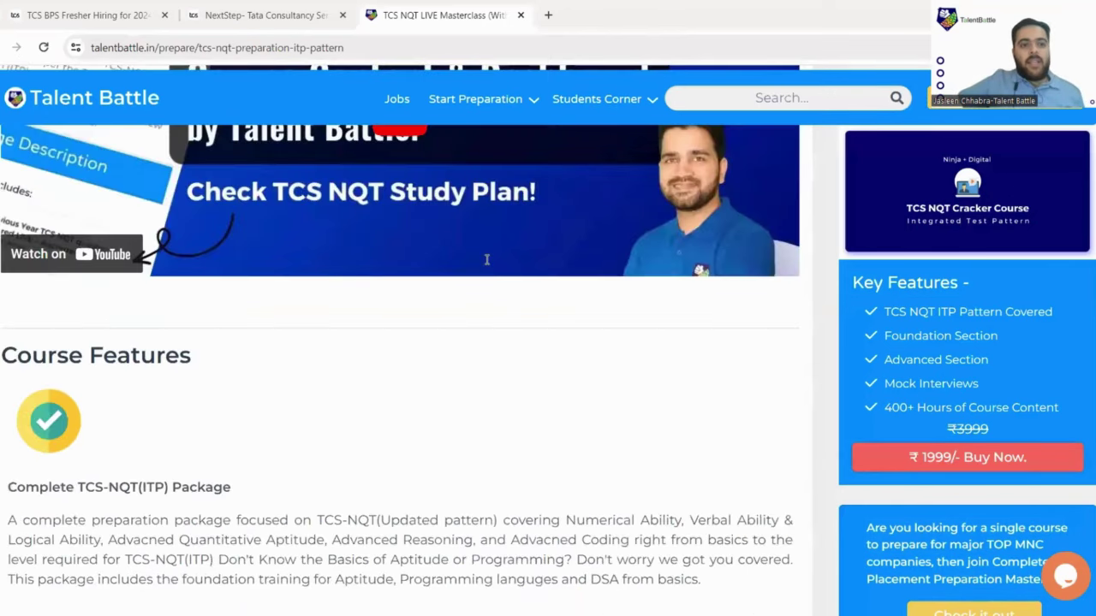
pyautogui.scroll(10, 486, 259)
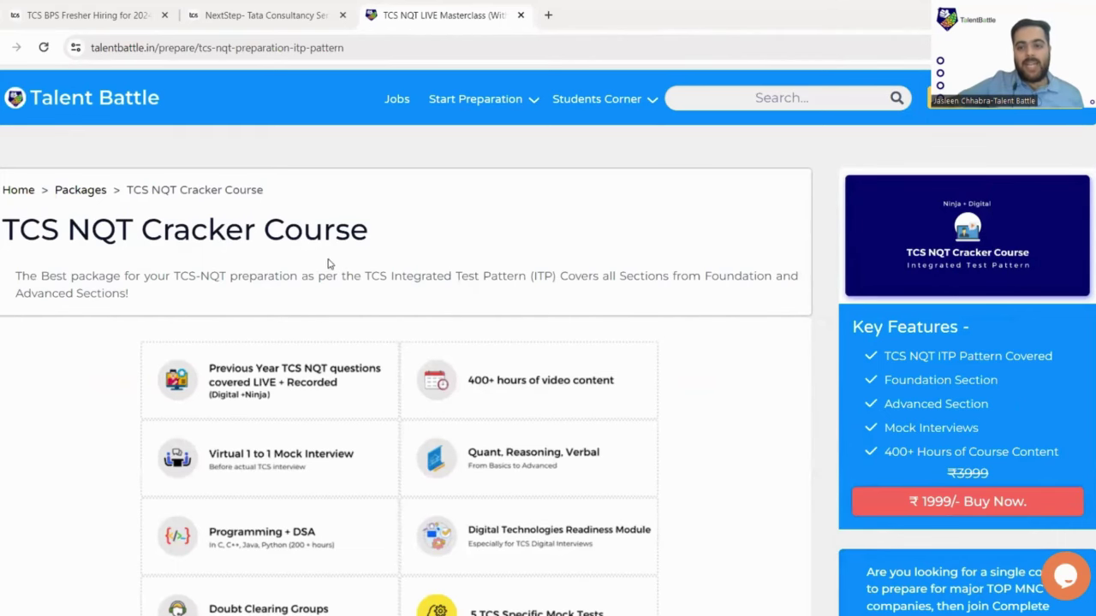
pyautogui.scroll(-1, 426, 254)
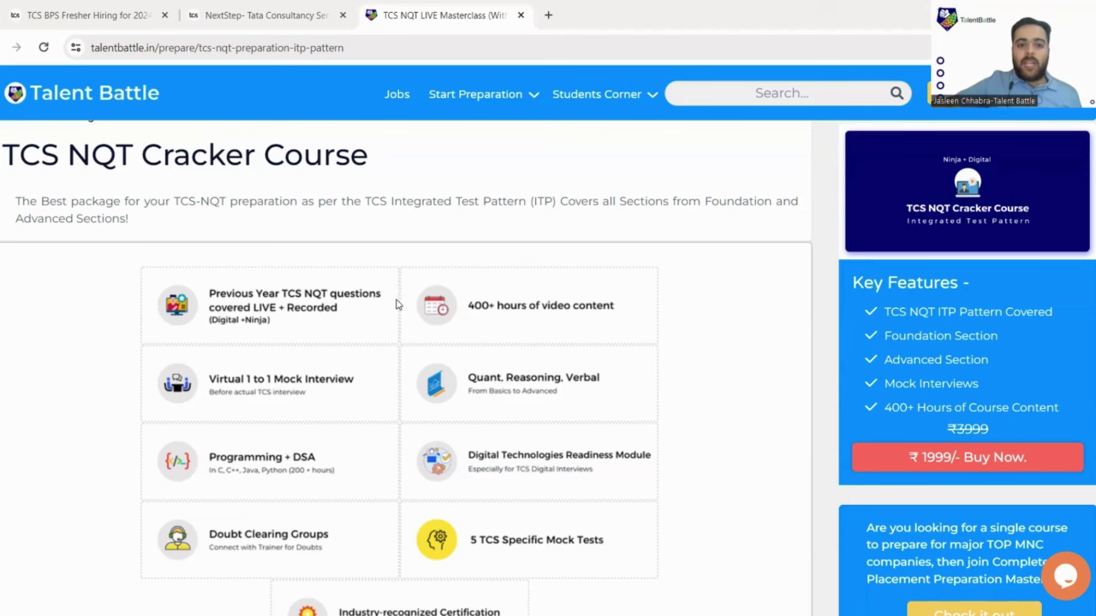
pyautogui.scroll(-1, 399, 306)
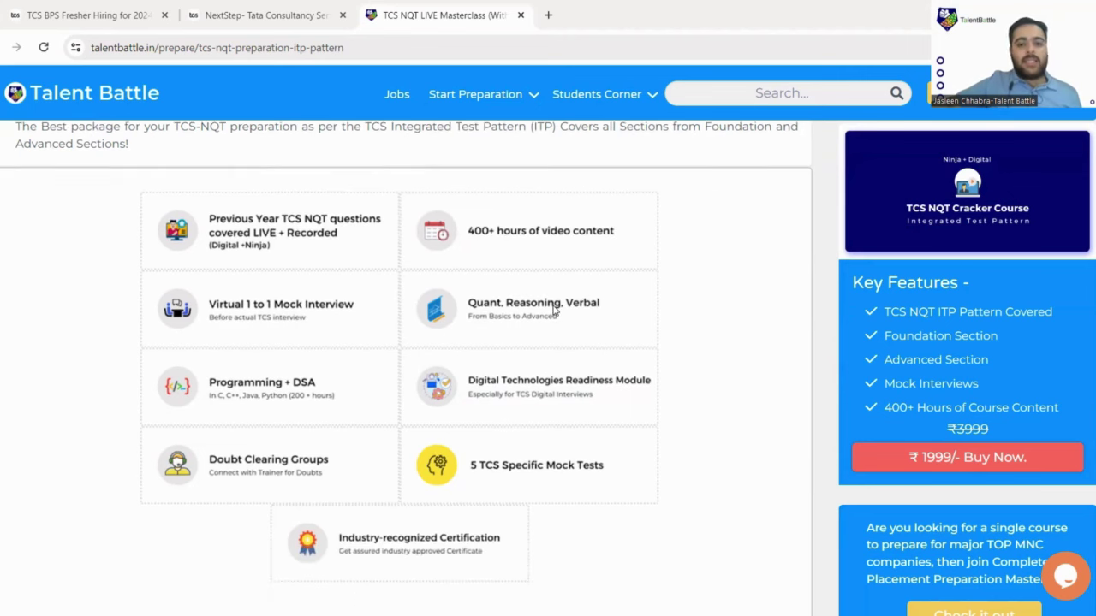